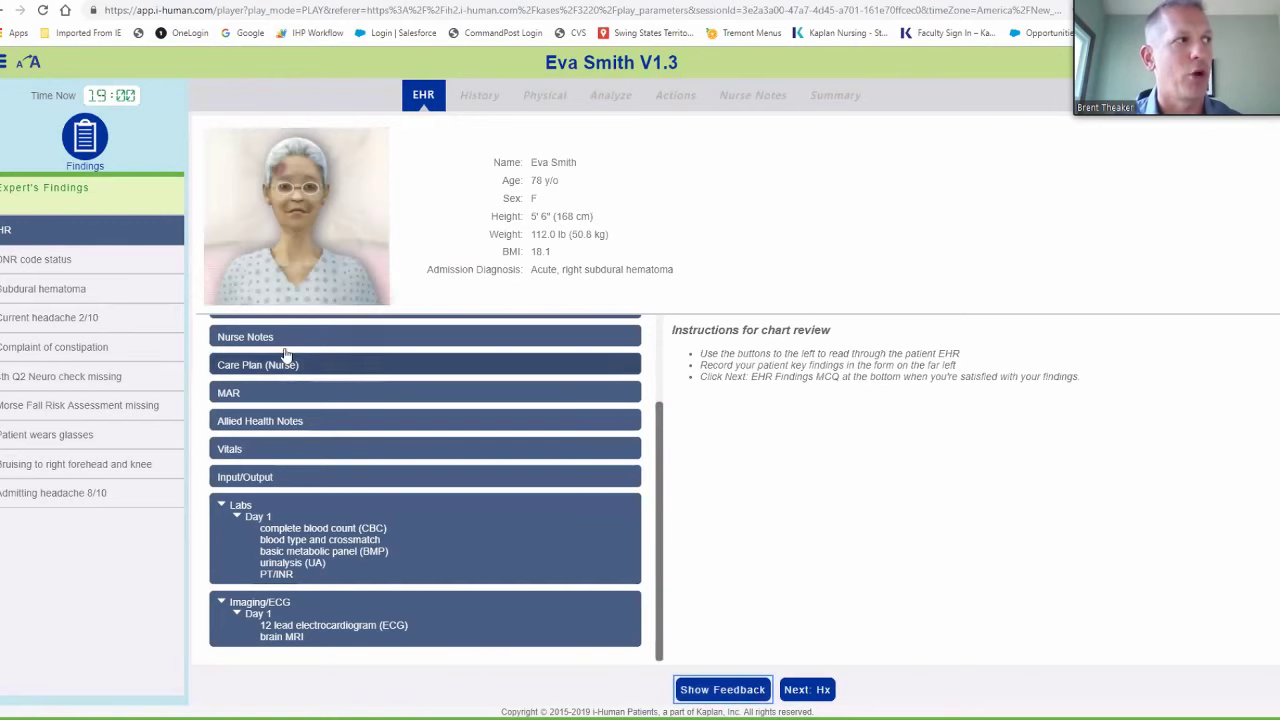
# Review the patient's nurse notes and read through the expert feedback on the EHR findings
pyautogui.click(286, 343)
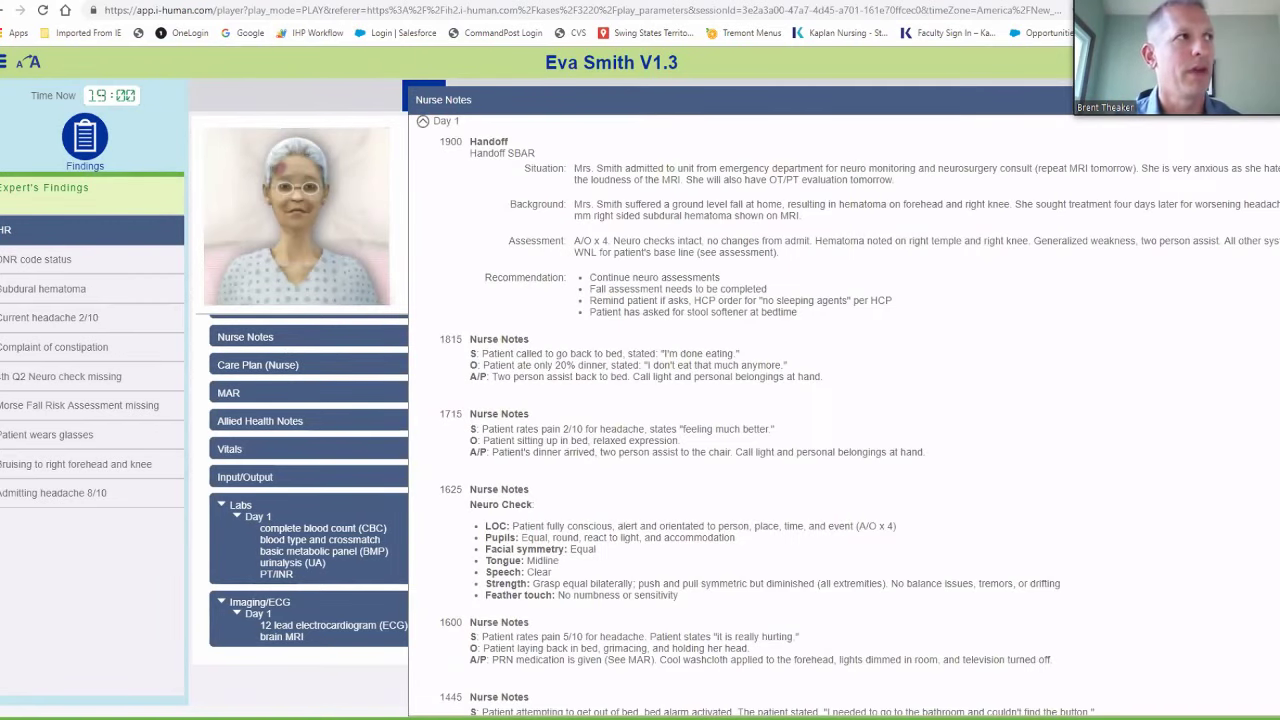
pyautogui.click(1265, 99)
pyautogui.click(722, 689)
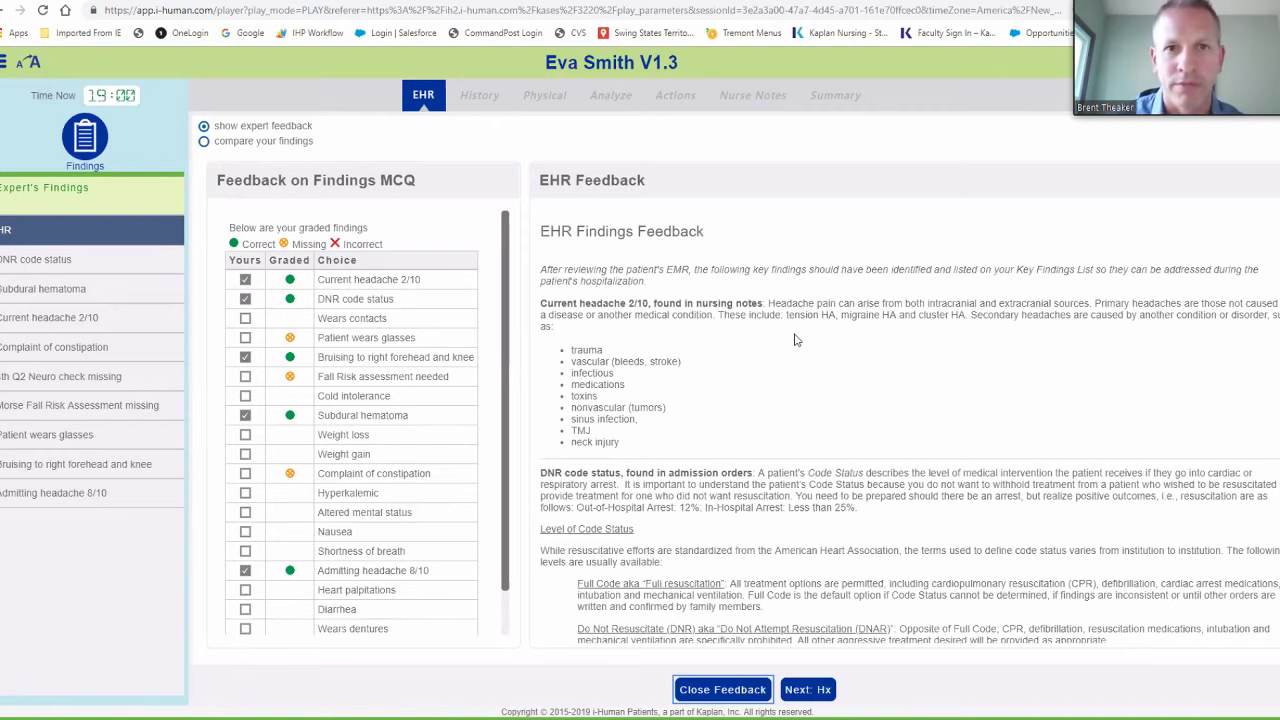
pyautogui.scroll(-1, 834, 372)
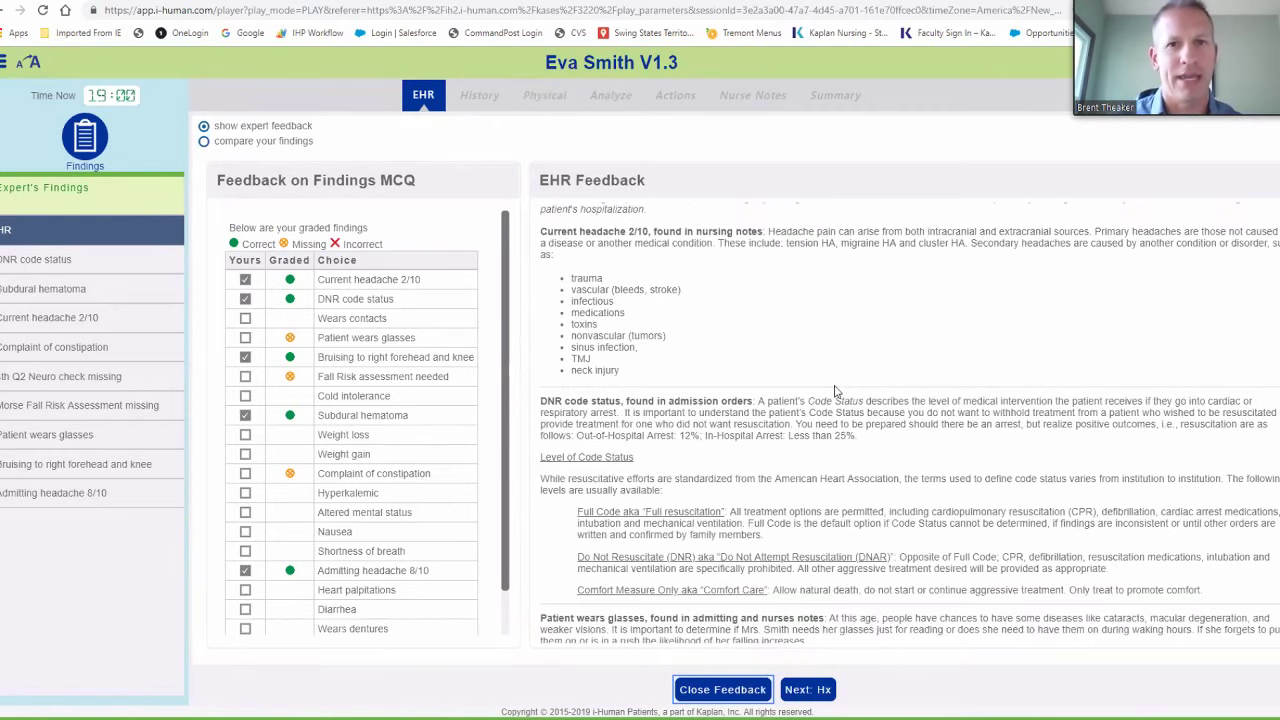
pyautogui.scroll(-1, 823, 412)
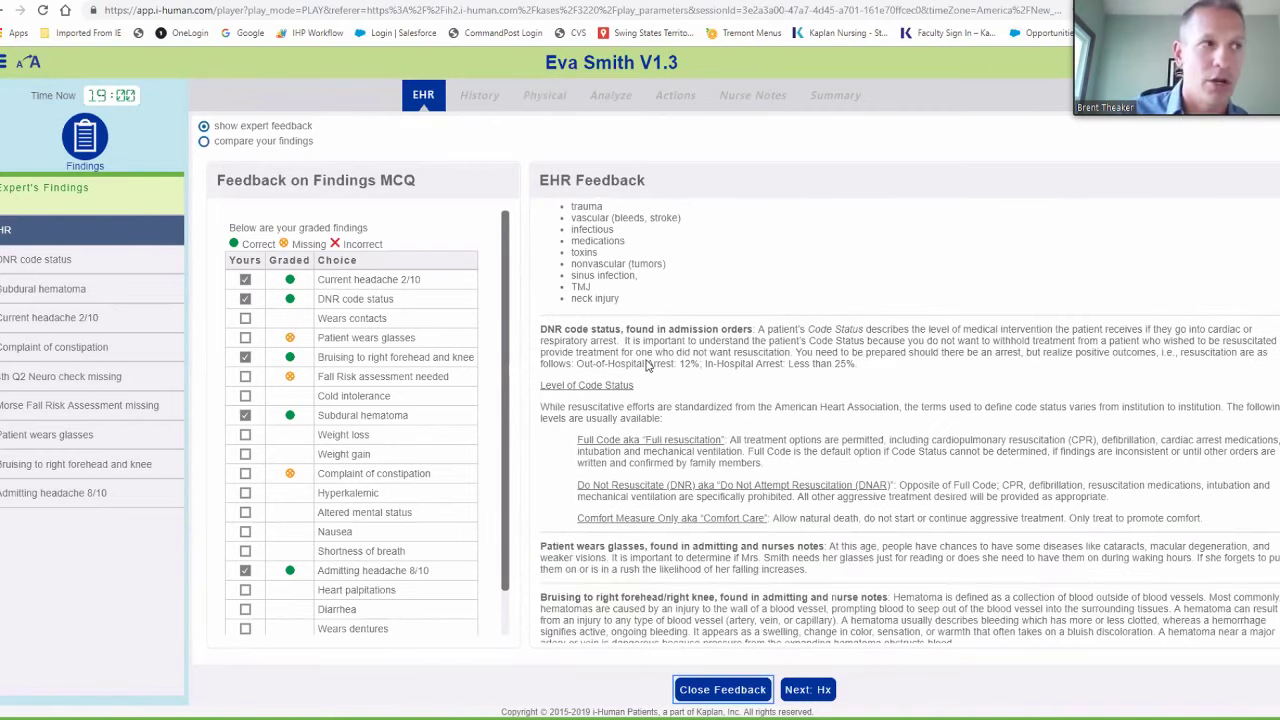
pyautogui.scroll(-1, 648, 368)
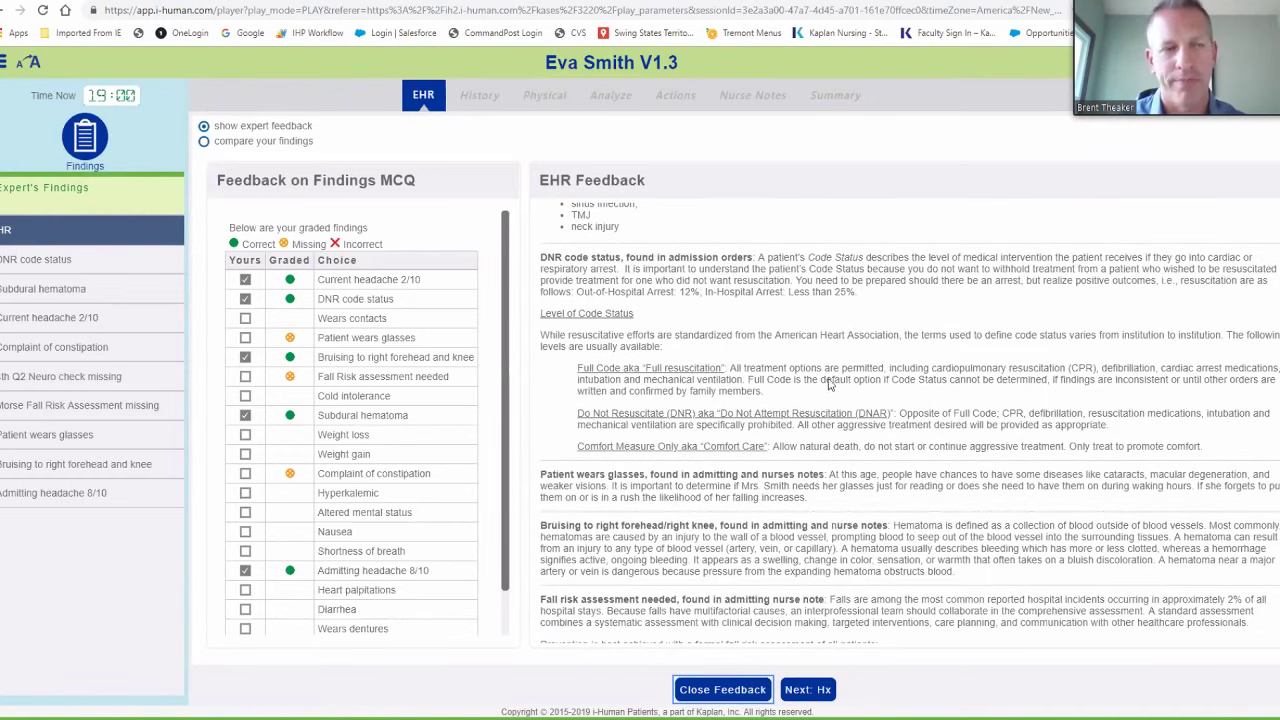
pyautogui.scroll(-3, 812, 377)
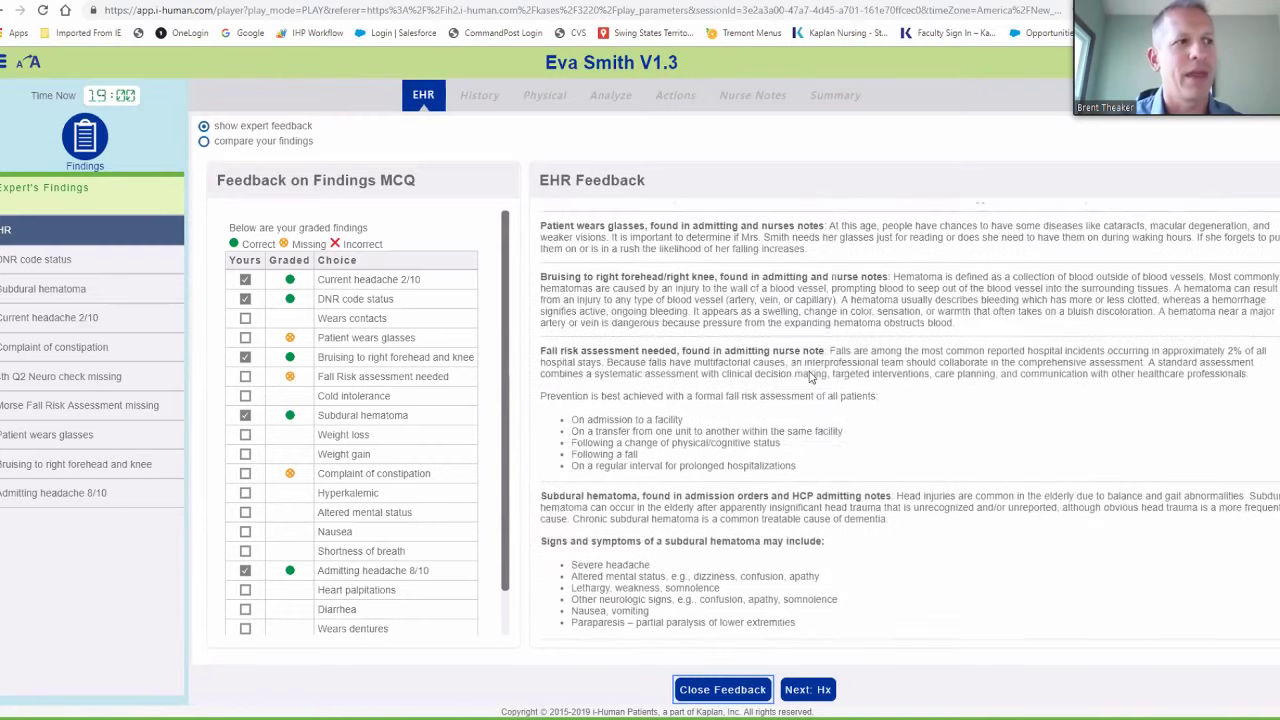
pyautogui.scroll(-4, 812, 377)
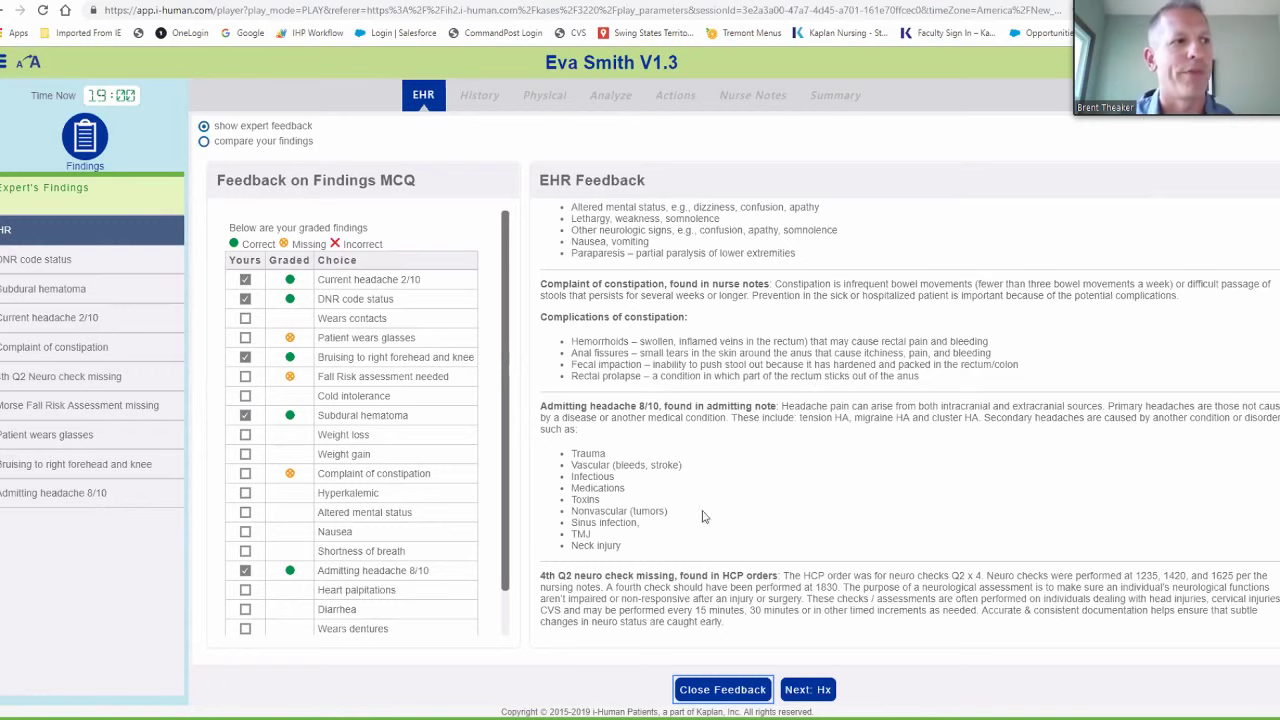
# Proceed to the patient history interview, dismissing the general appearance note, and mute the patient's audio
pyautogui.click(822, 690)
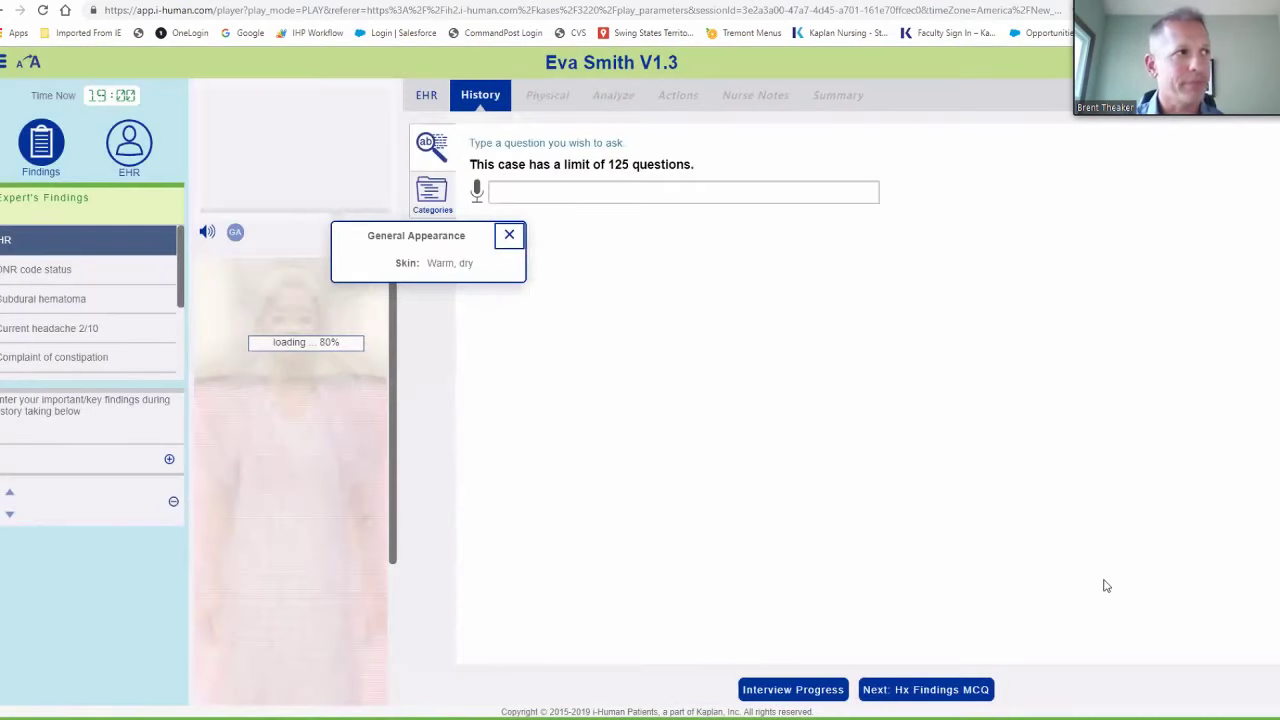
pyautogui.click(510, 237)
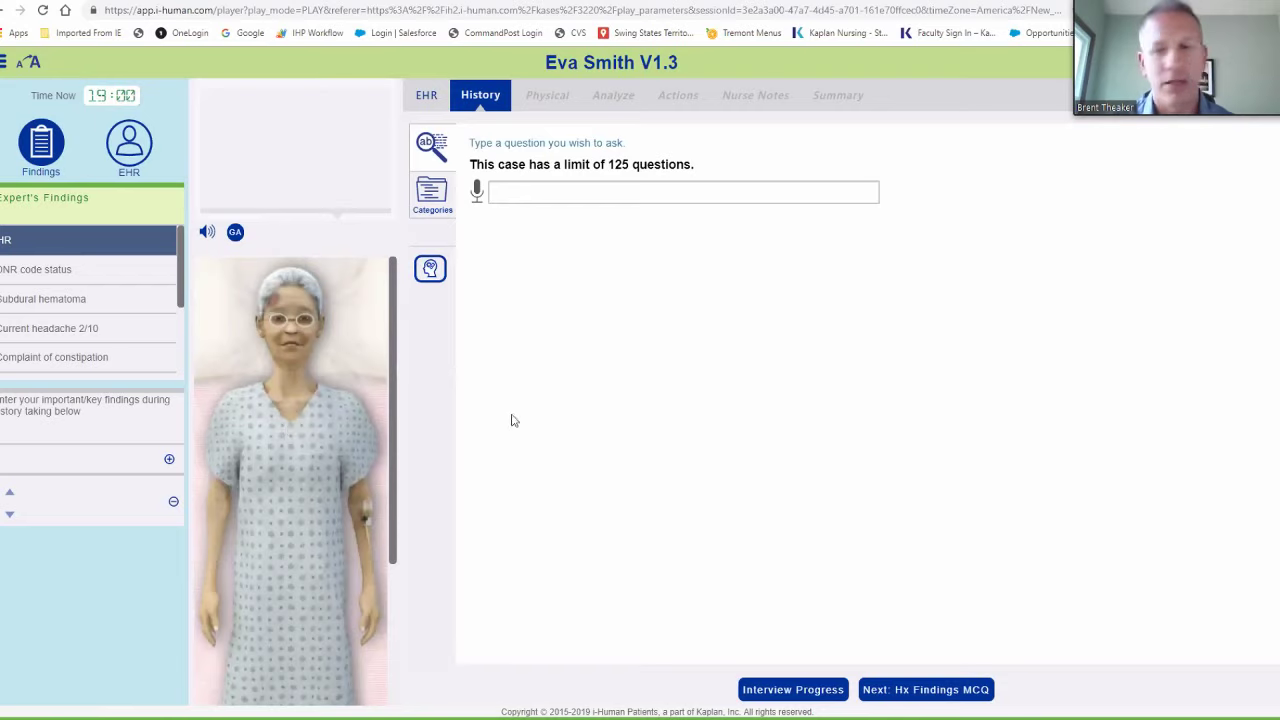
pyautogui.click(207, 235)
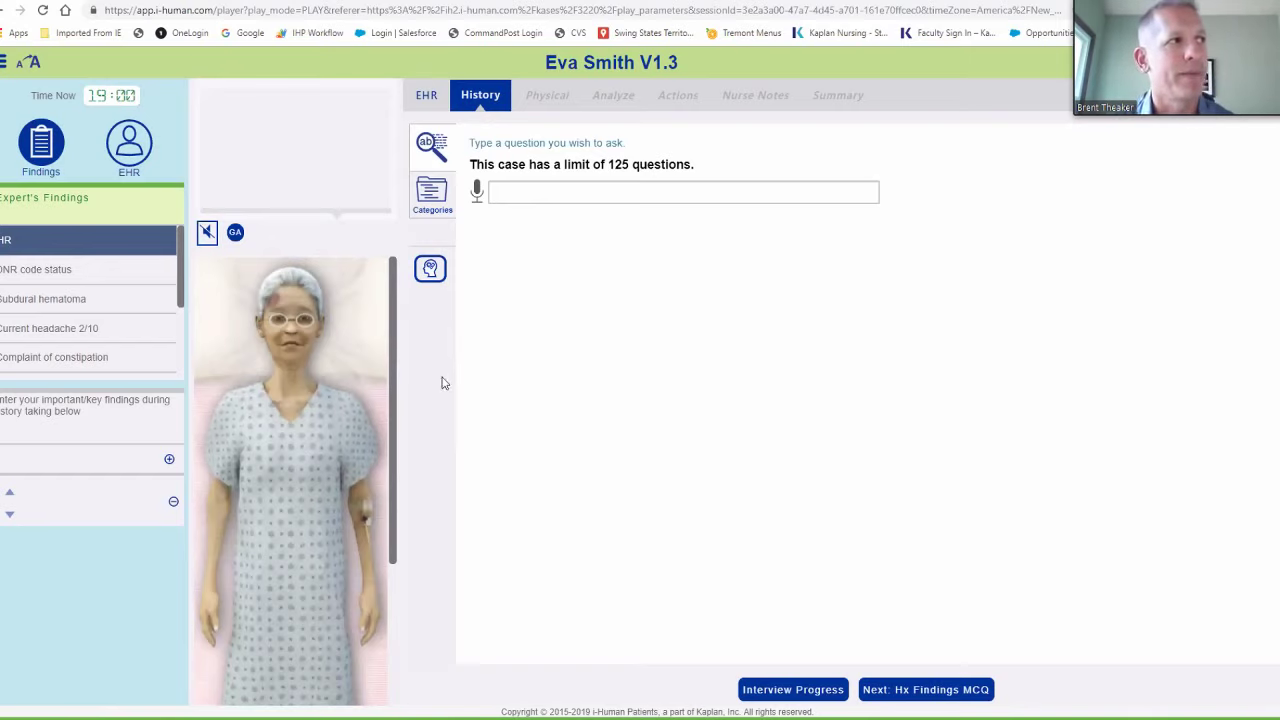
# Search the interview questions for "Hello. I am your" and greet the patient with "Hello. I am your new nurse."
pyautogui.click(566, 194)
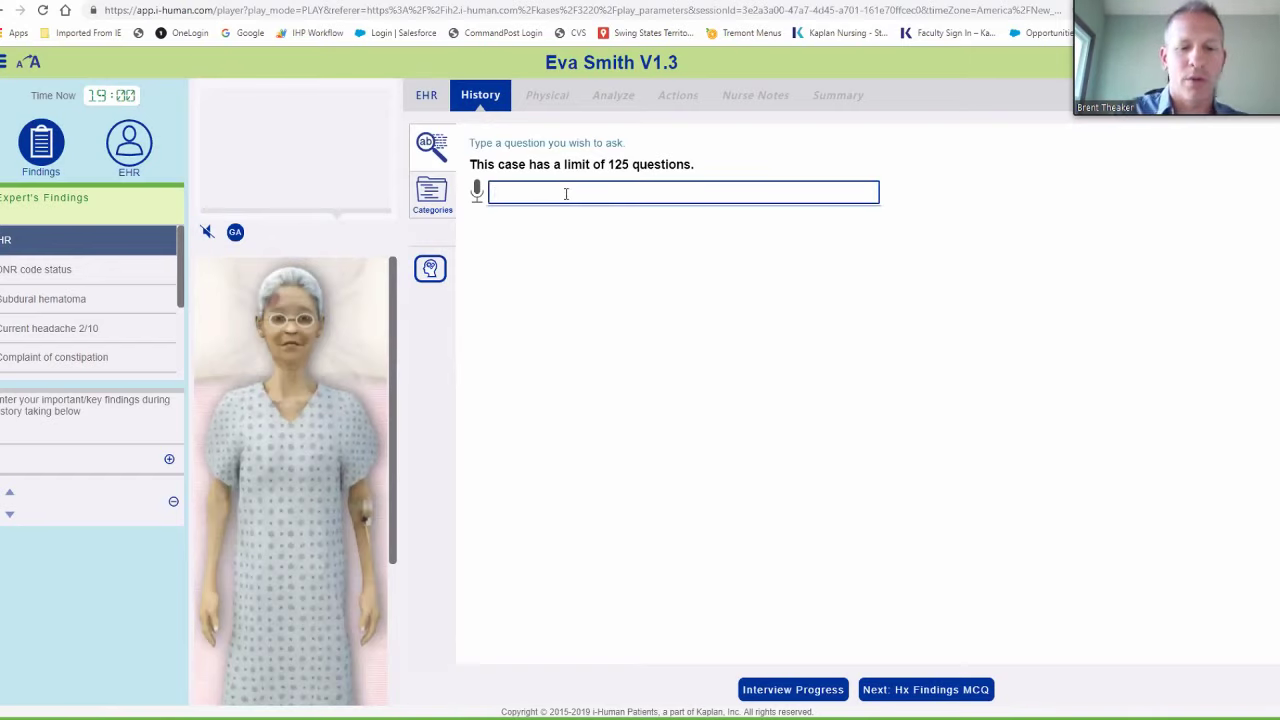
pyautogui.write('Hello. ')
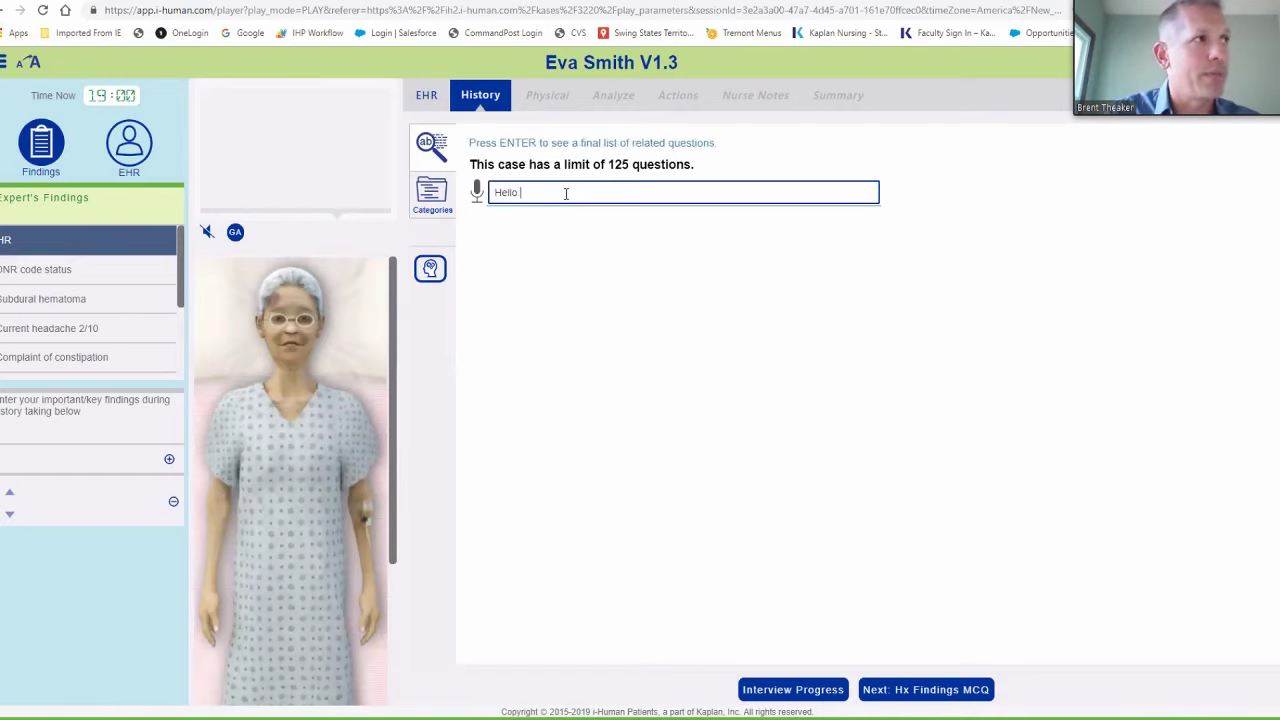
pyautogui.write('I am youryour')
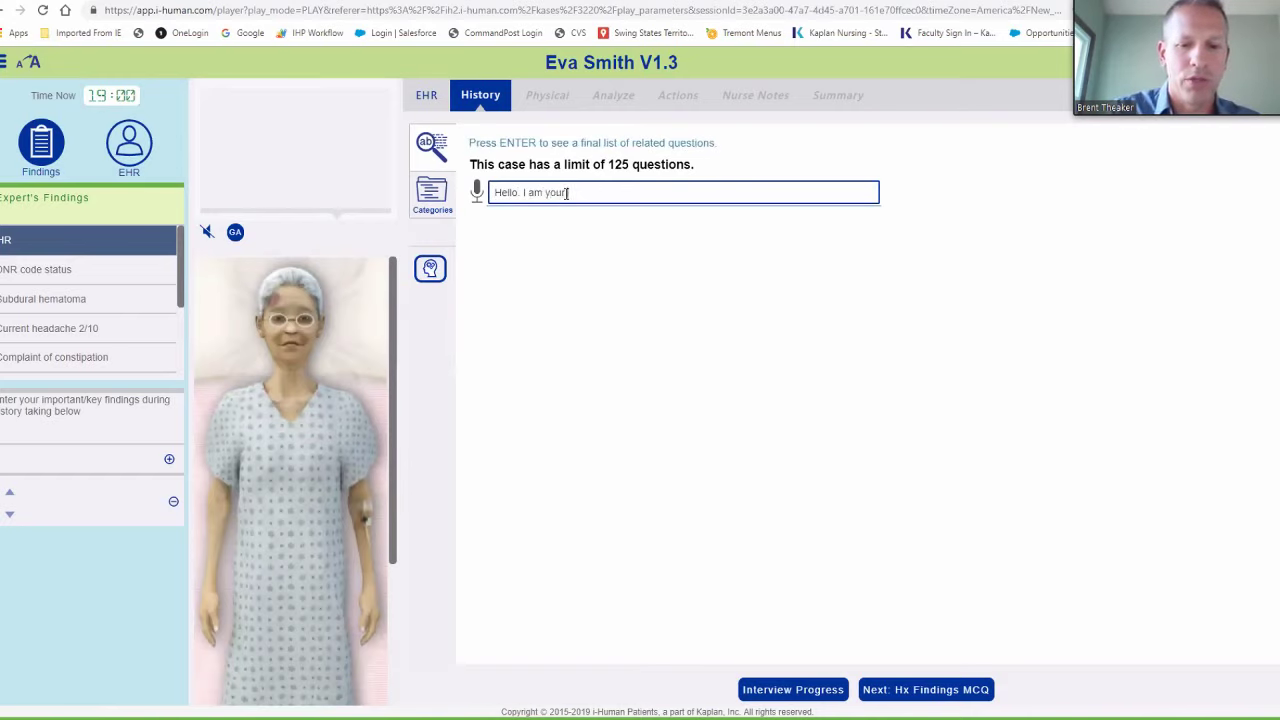
pyautogui.press('BackSpace')
pyautogui.press('BackSpace')
pyautogui.press('BackSpace')
pyautogui.press('BackSpace')
pyautogui.write('new')
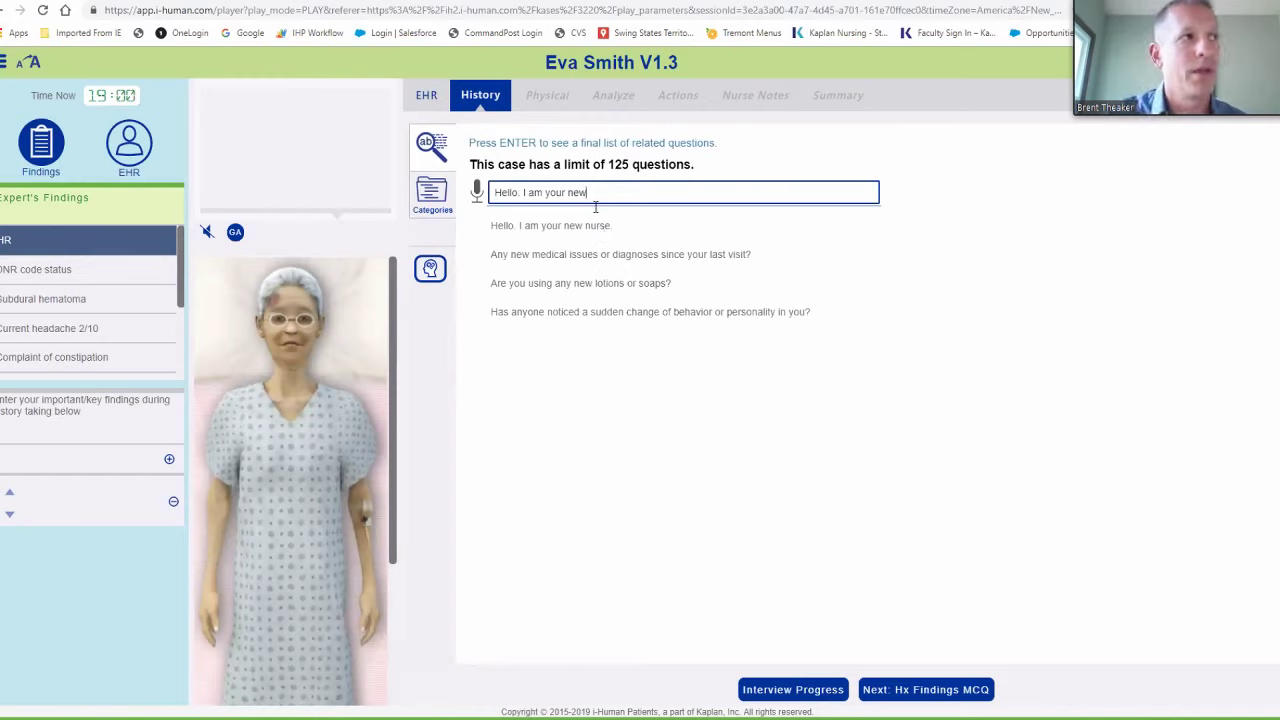
pyautogui.press('BackSpace')
pyautogui.press('BackSpace')
pyautogui.press('BackSpace')
pyautogui.press('BackSpace')
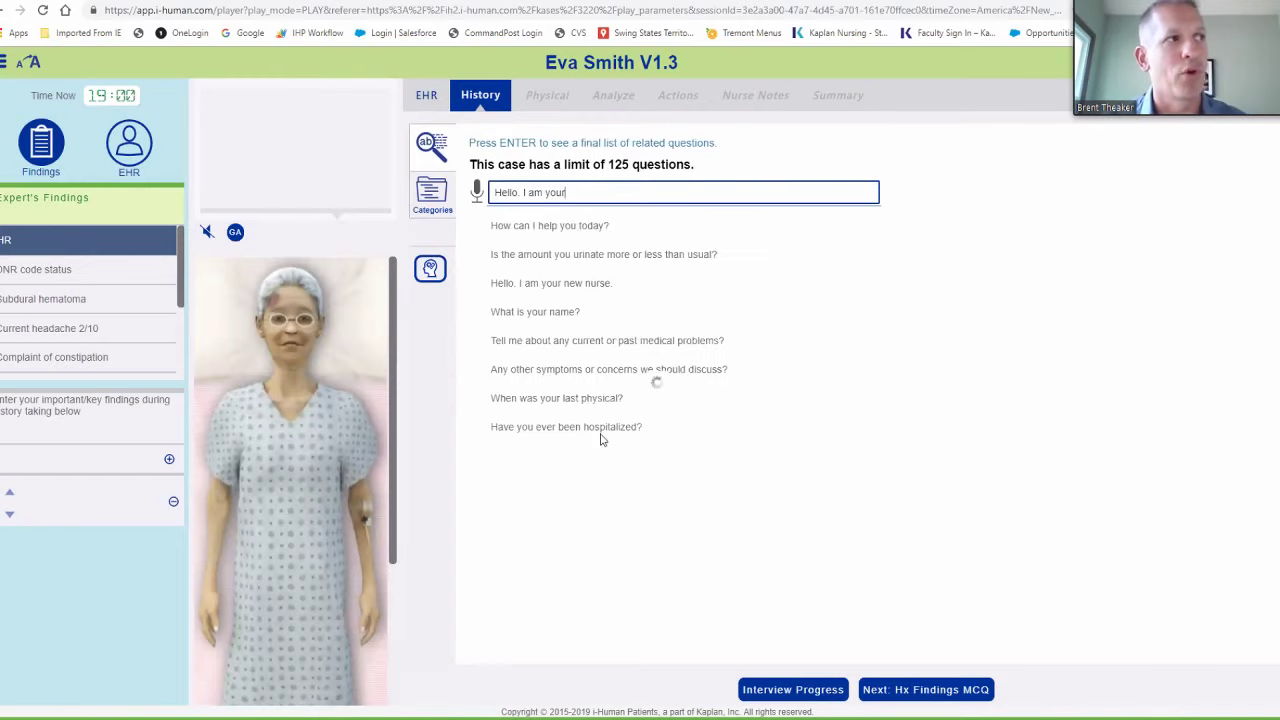
pyautogui.click(577, 282)
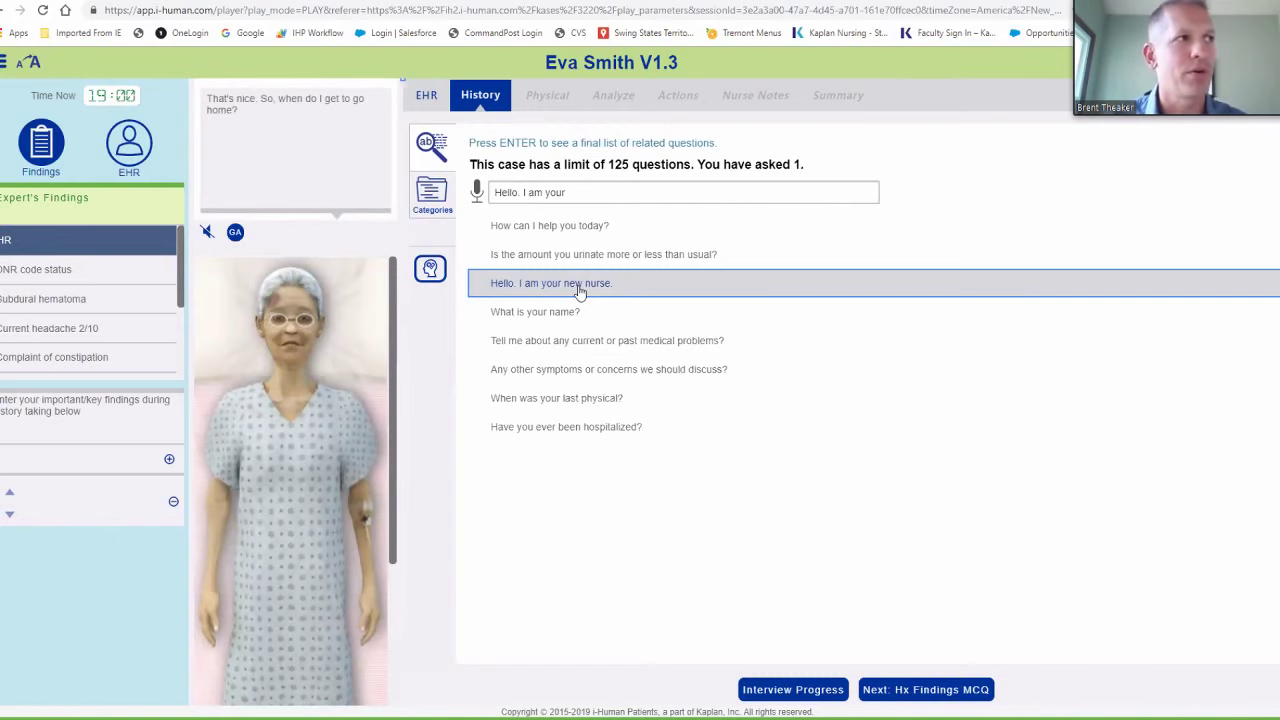
# Ask the suggested questions "What is your name?" and "How can I help you today?", clearing the question search when done
pyautogui.click(549, 312)
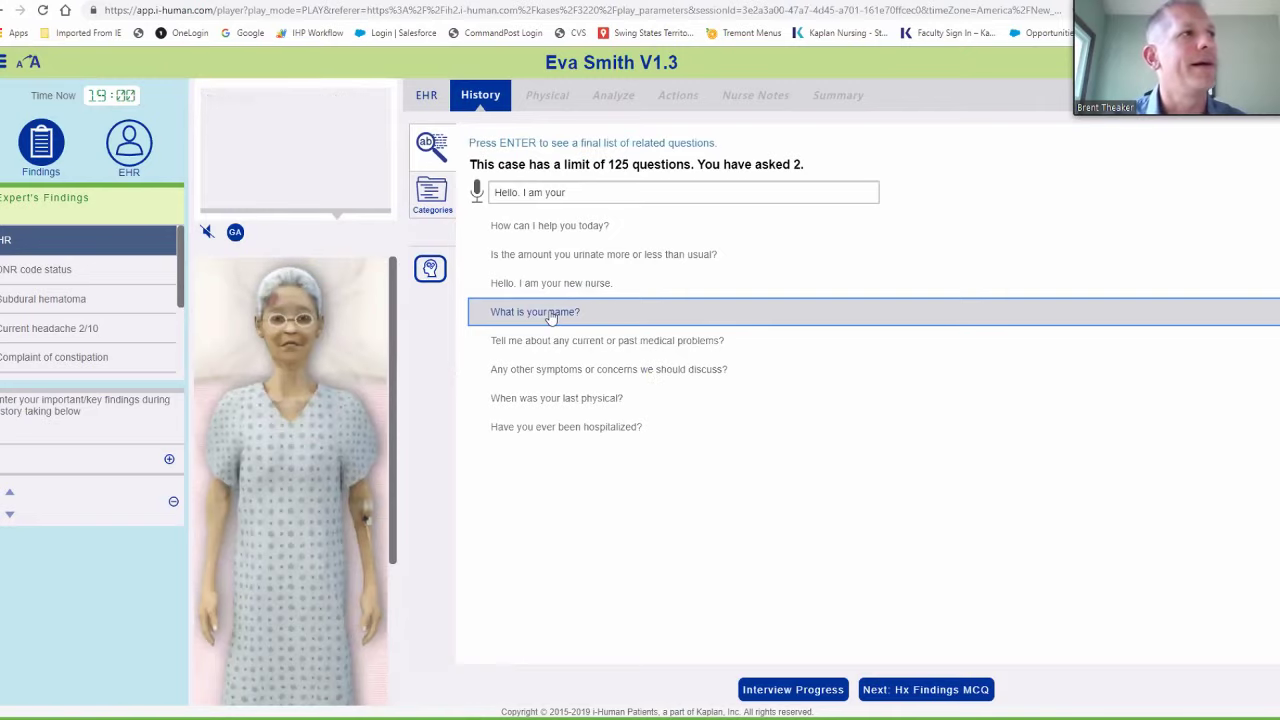
pyautogui.click(555, 228)
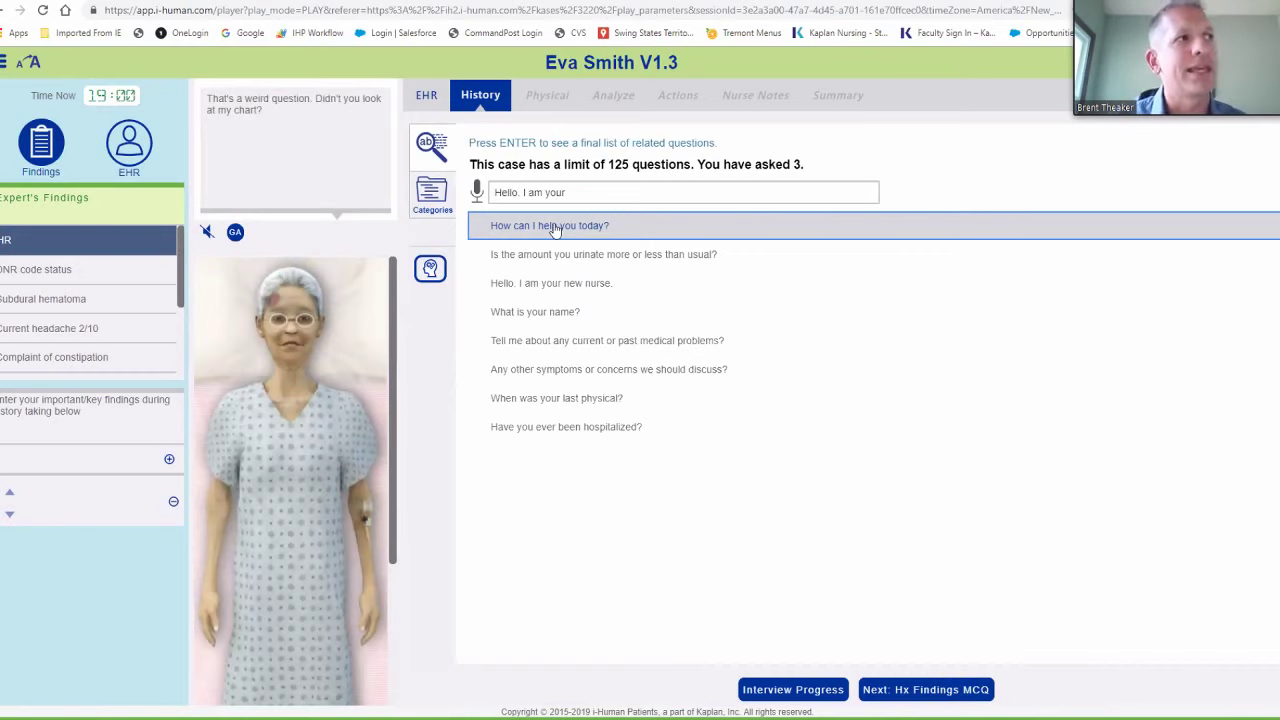
pyautogui.moveTo(572, 192); pyautogui.dragTo(477, 193)
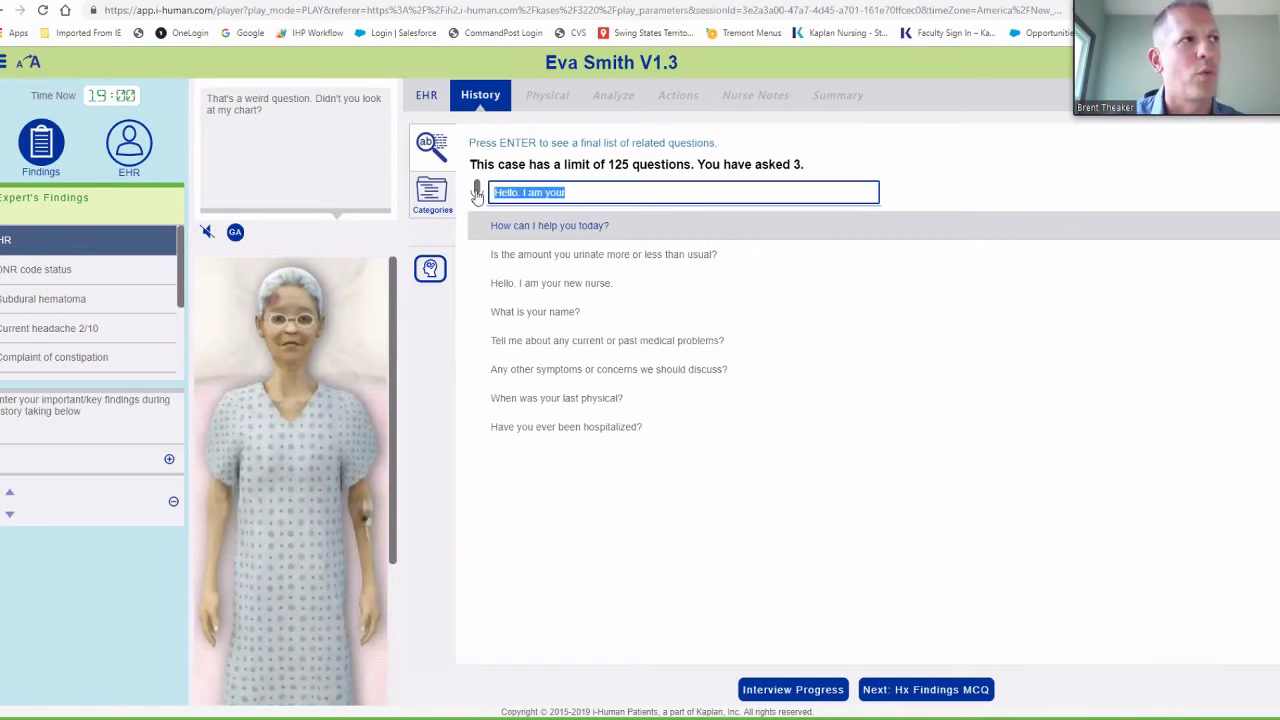
pyautogui.press('BackSpace')
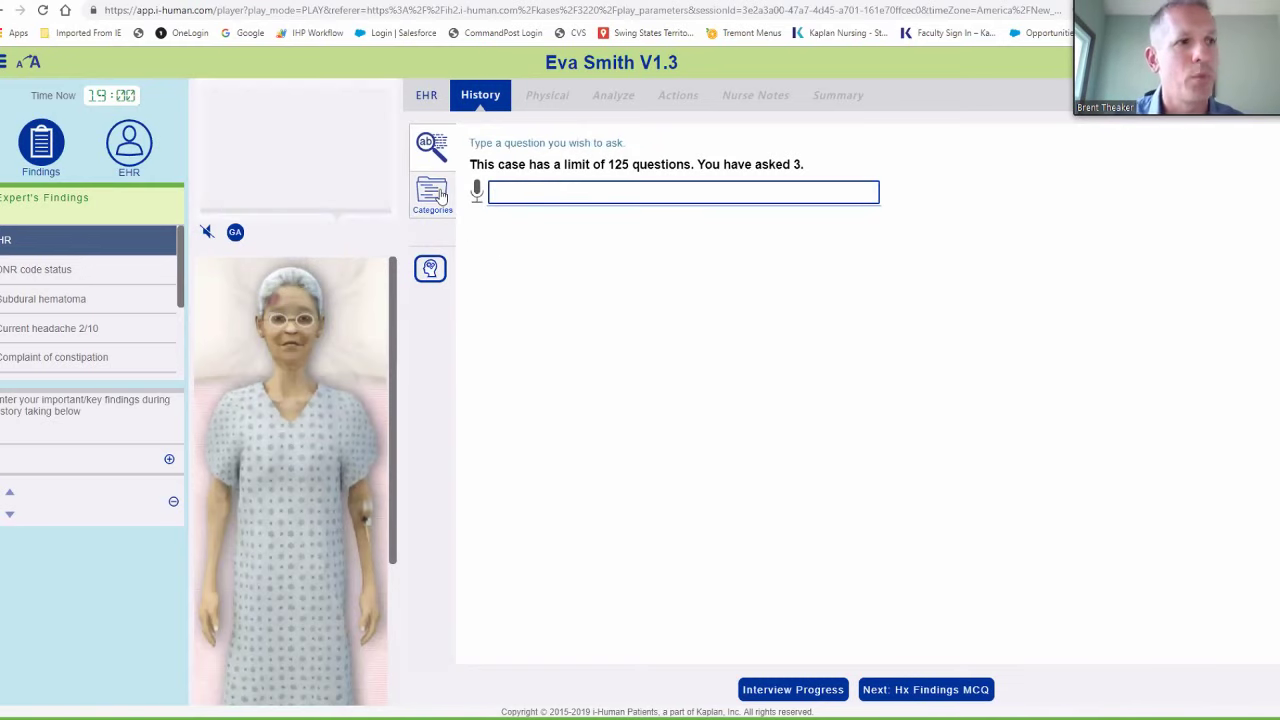
# From the Client Rounding questions, ask the patient's birthday, announce hand washing, and state that you are here to perform an assessment
pyautogui.click(438, 195)
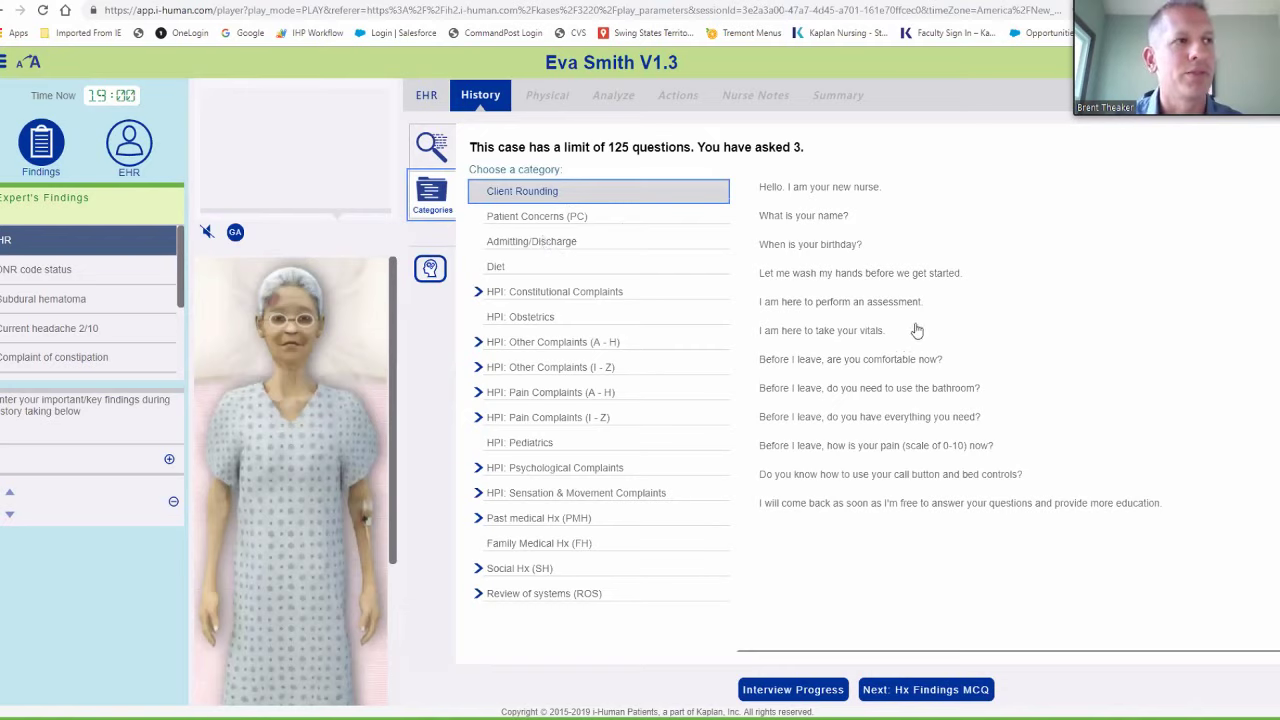
pyautogui.click(818, 248)
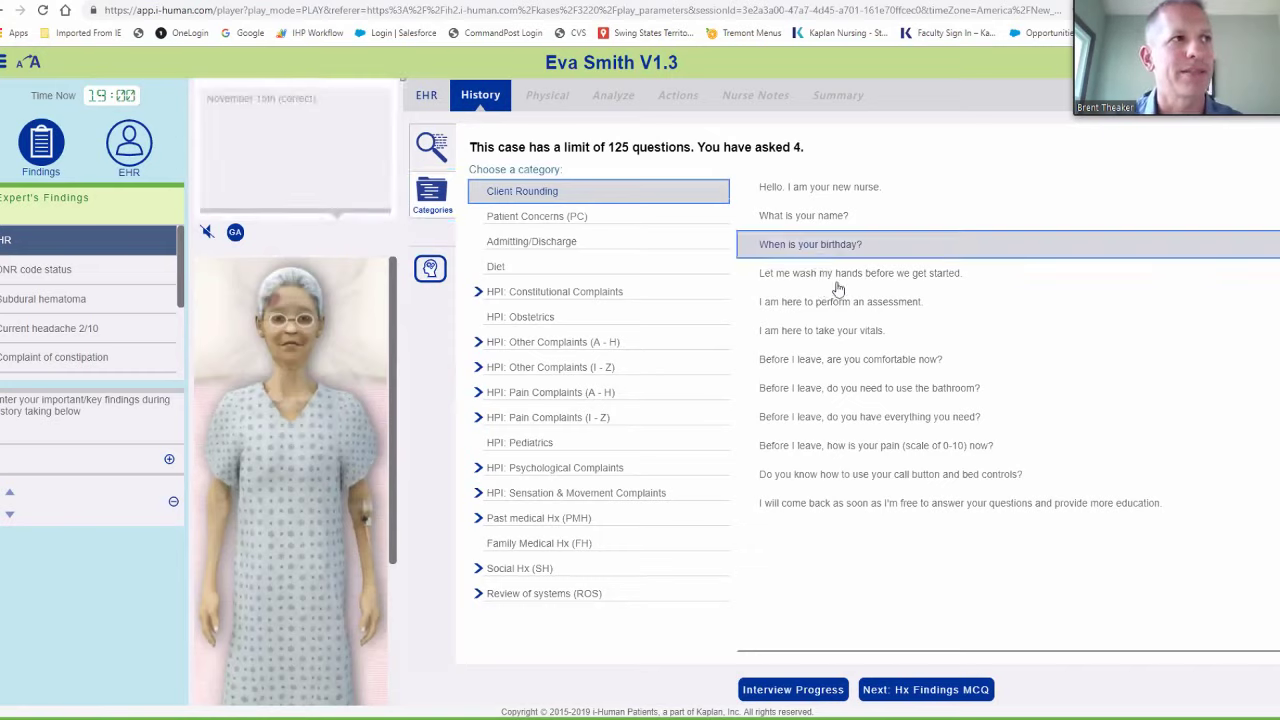
pyautogui.click(840, 276)
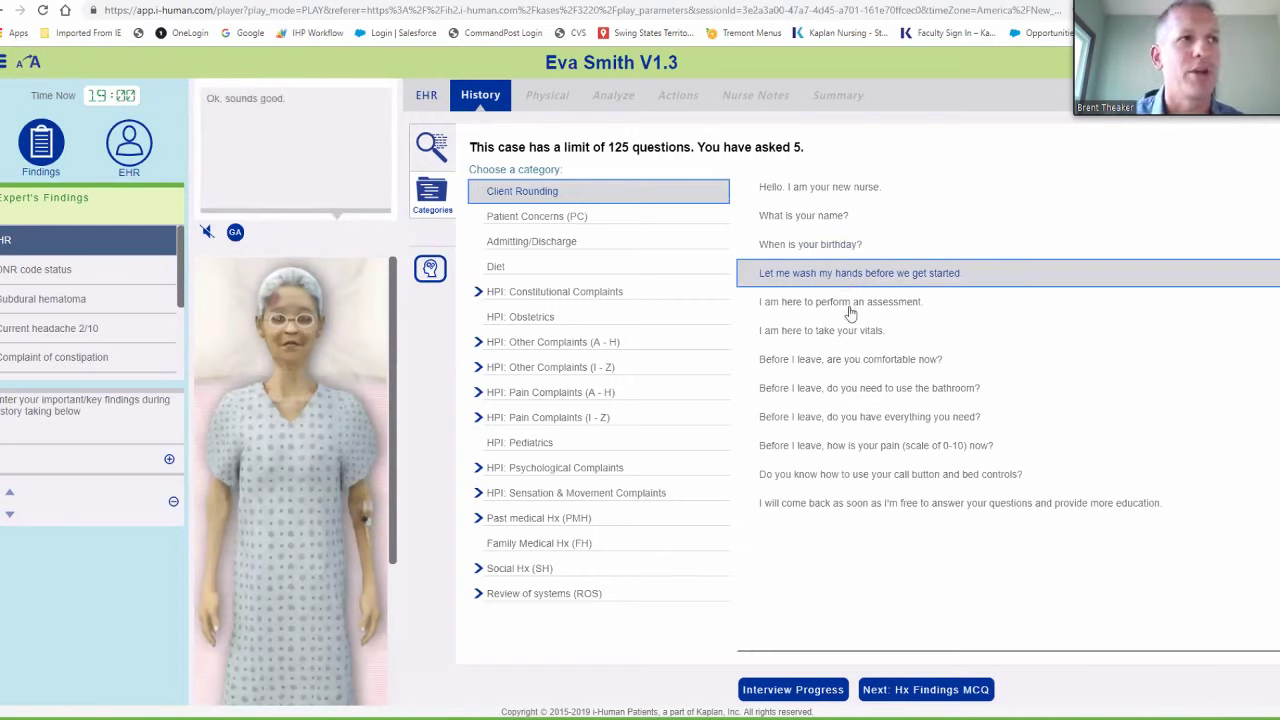
pyautogui.click(849, 308)
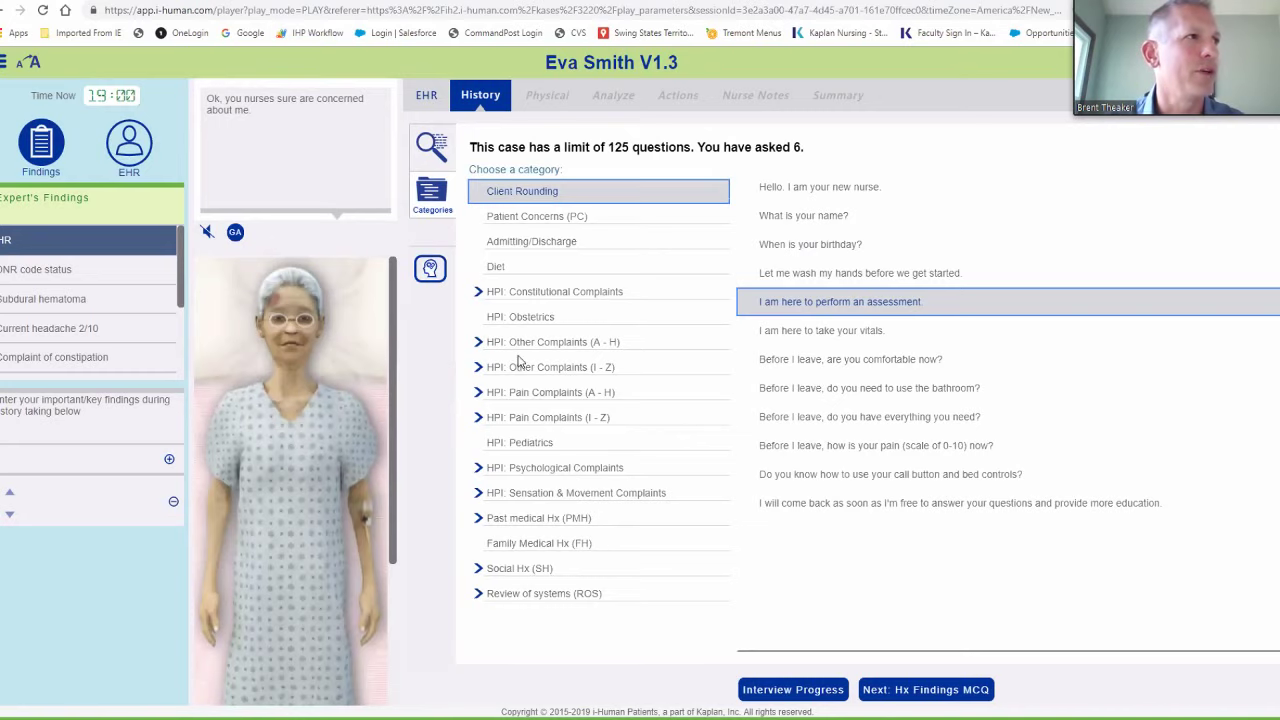
# Dictate a question about the fall, correct its wording to "Can you describe how you fell", and ask the matching question
pyautogui.click(436, 150)
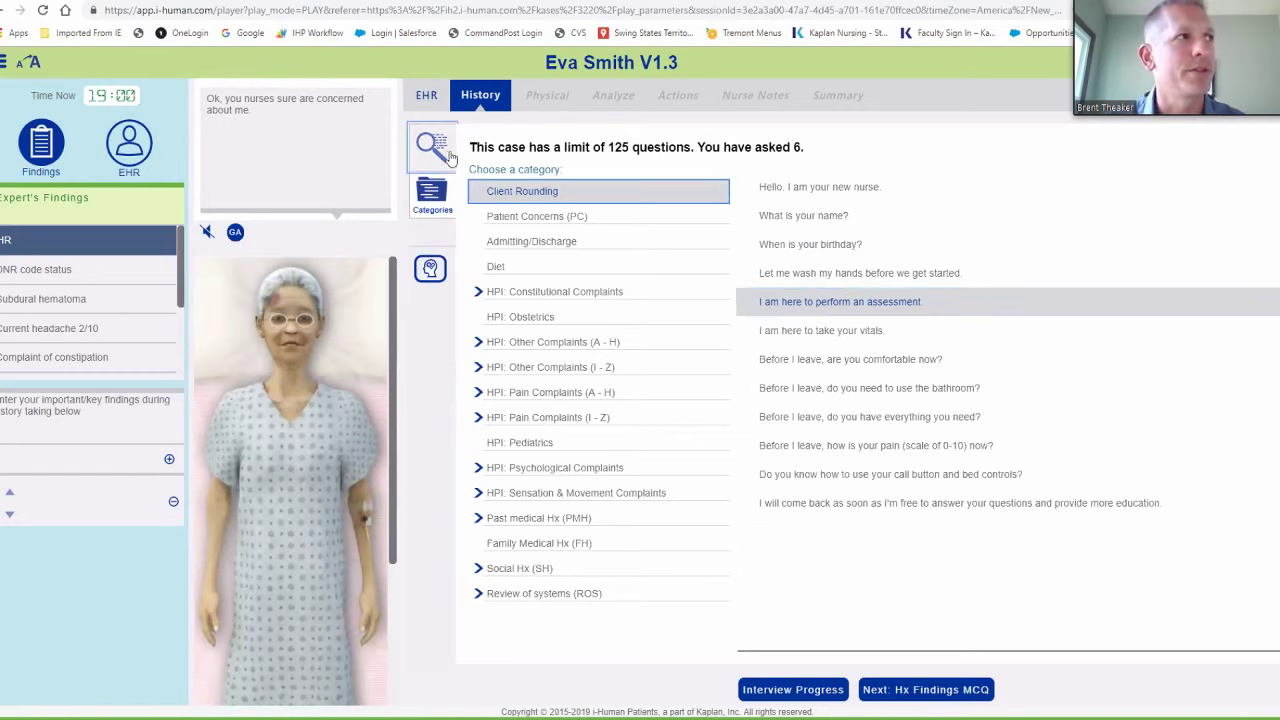
pyautogui.click(478, 193)
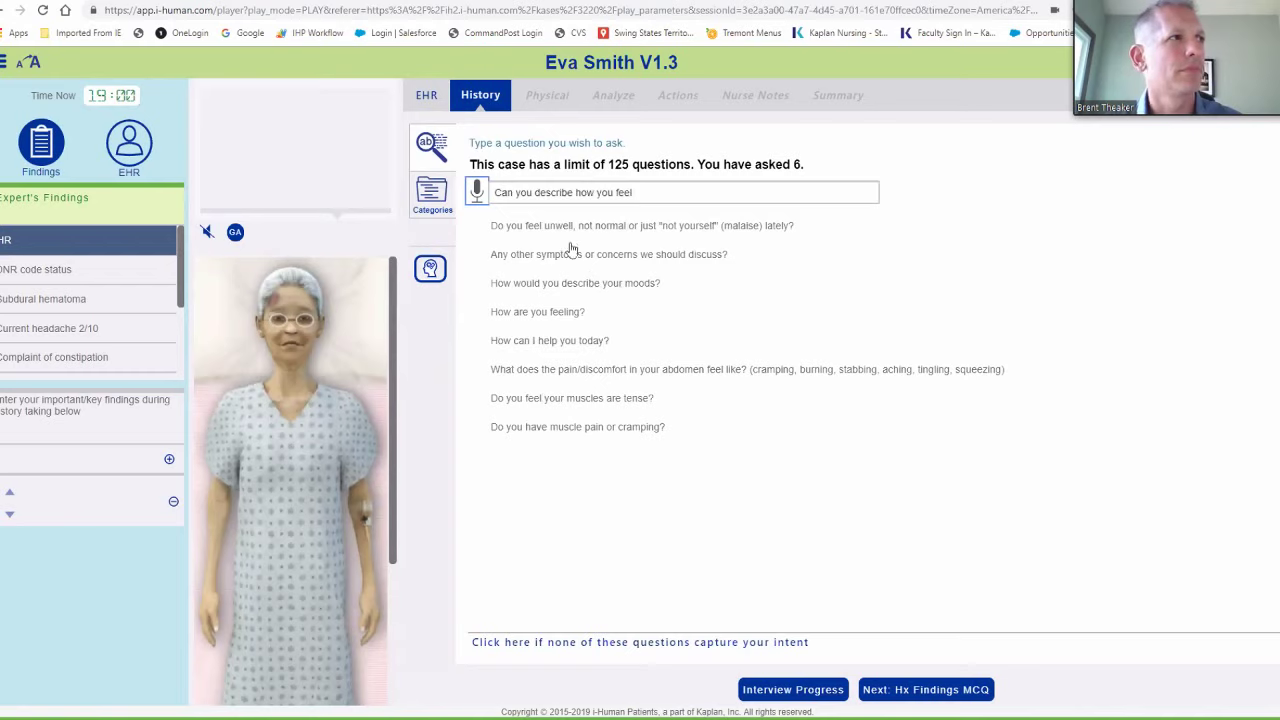
pyautogui.click(648, 194)
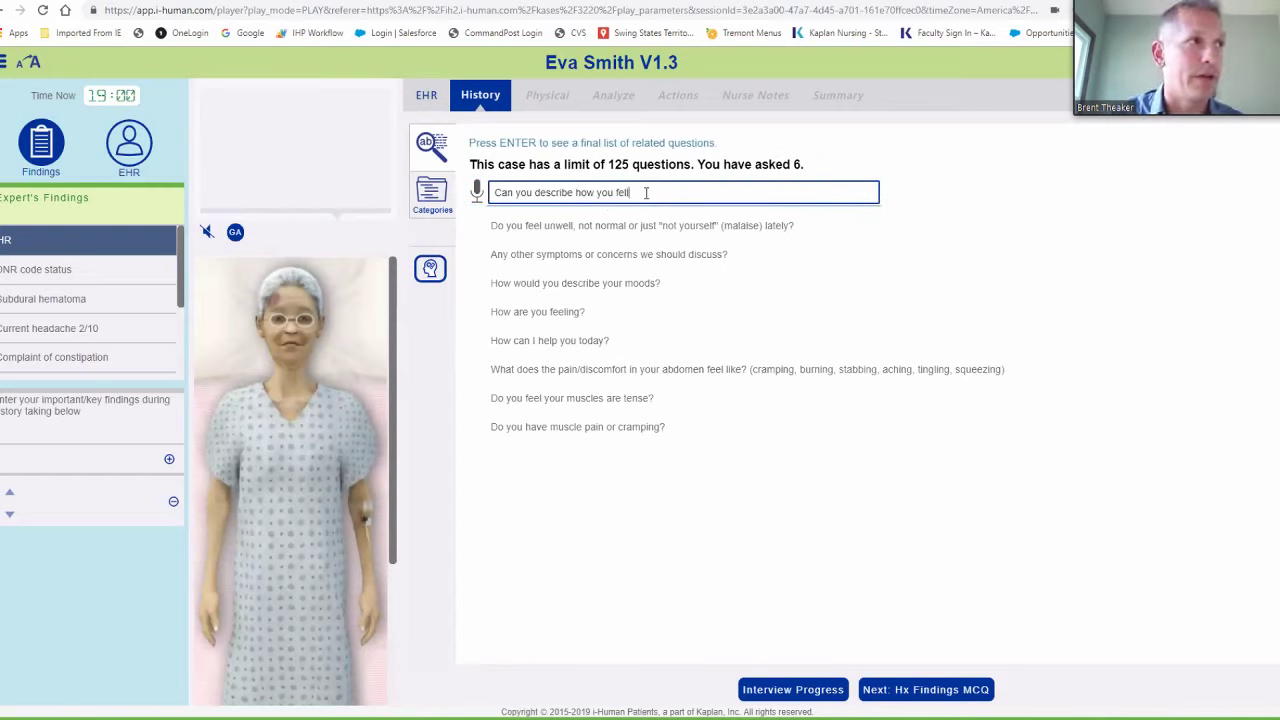
pyautogui.click(606, 234)
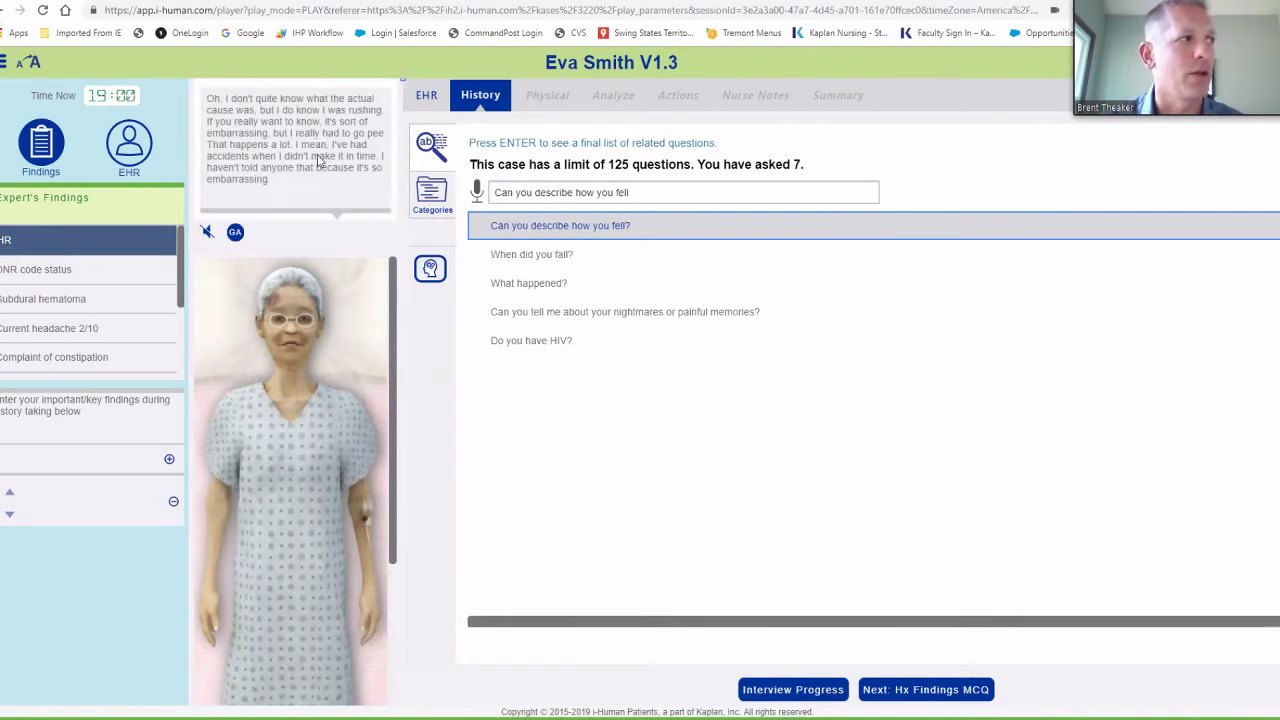
# Record "Urinary Incontinent" as a key finding from history taking and look over the expert's findings list
pyautogui.click(100, 498)
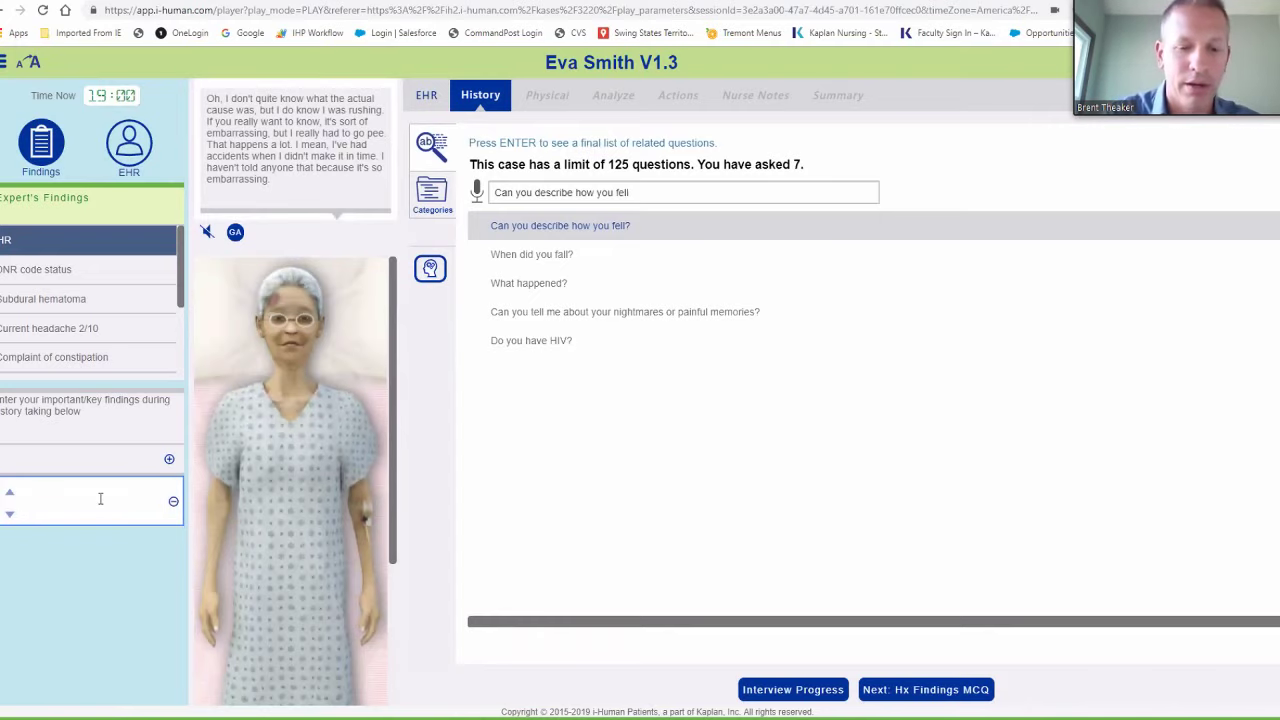
pyautogui.write('Uri')
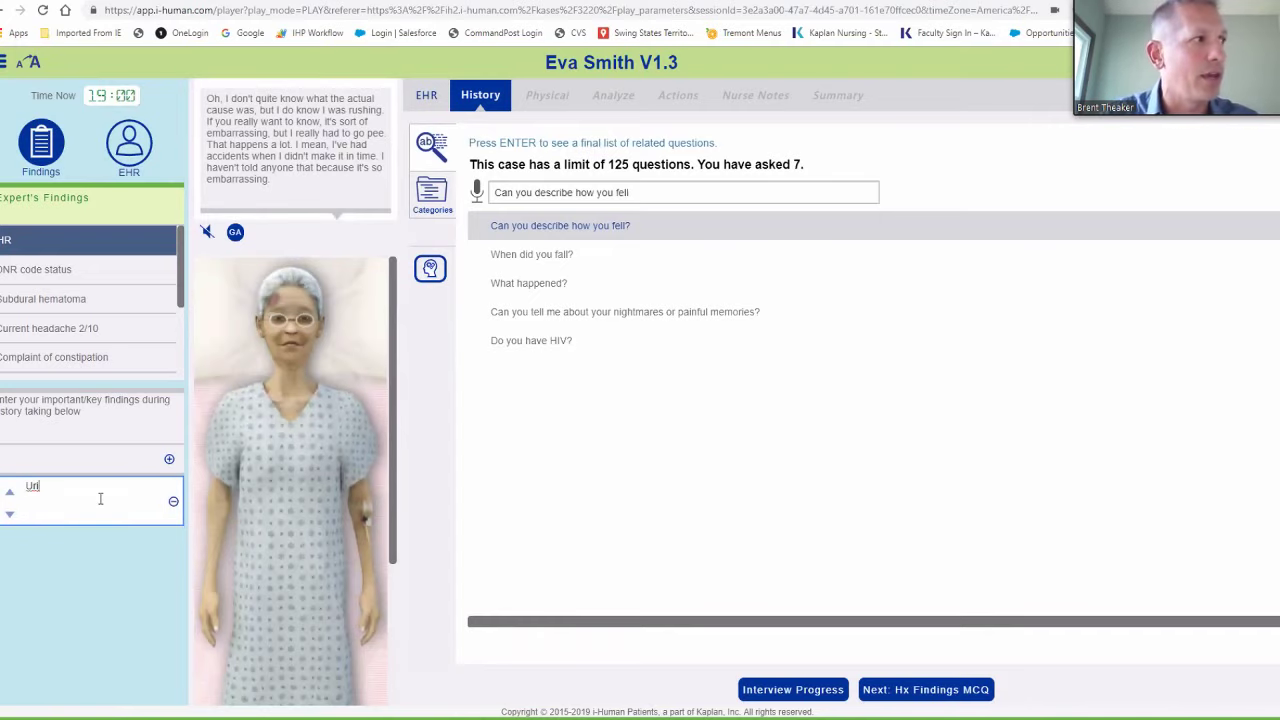
pyautogui.write('nary Incont')
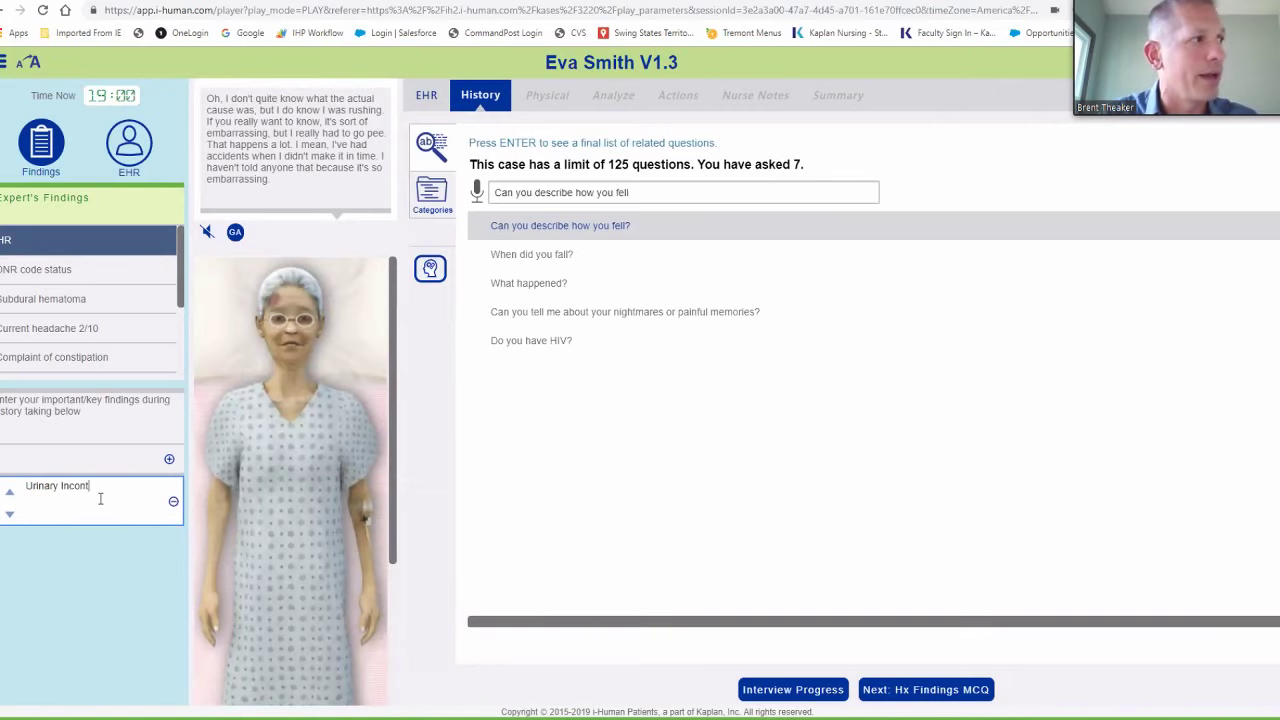
pyautogui.write('inent')
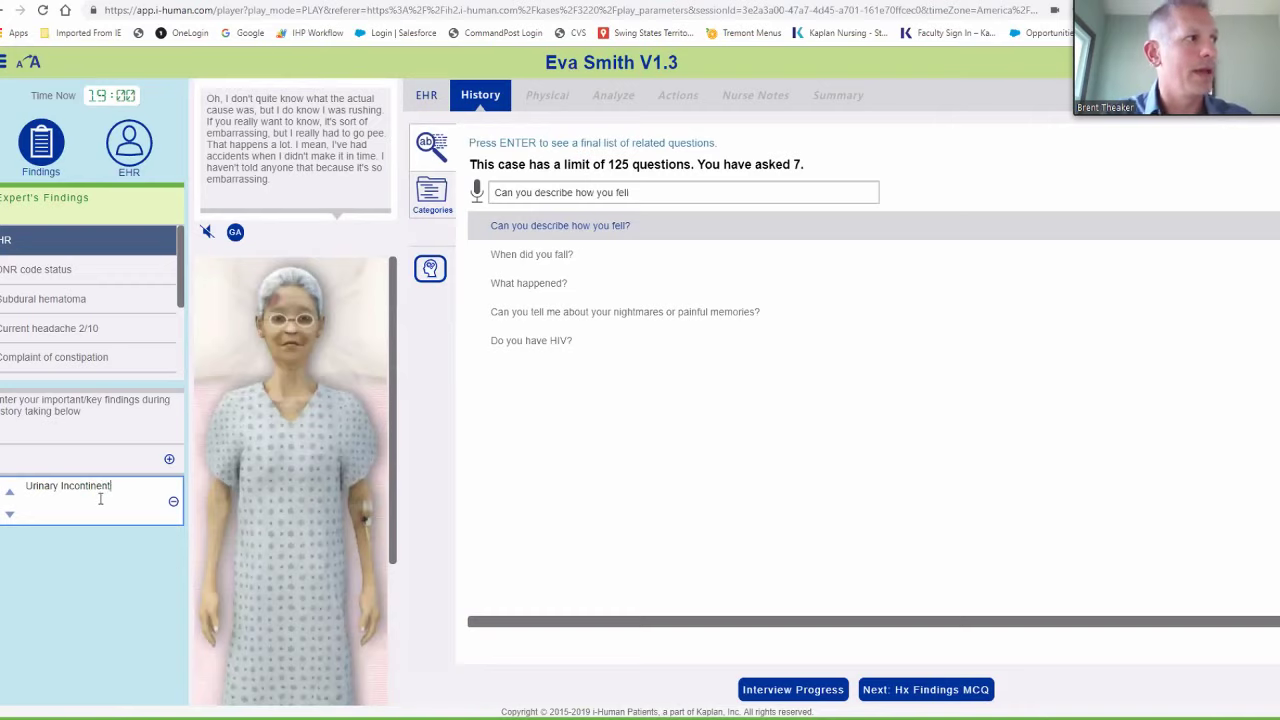
pyautogui.press('Return')
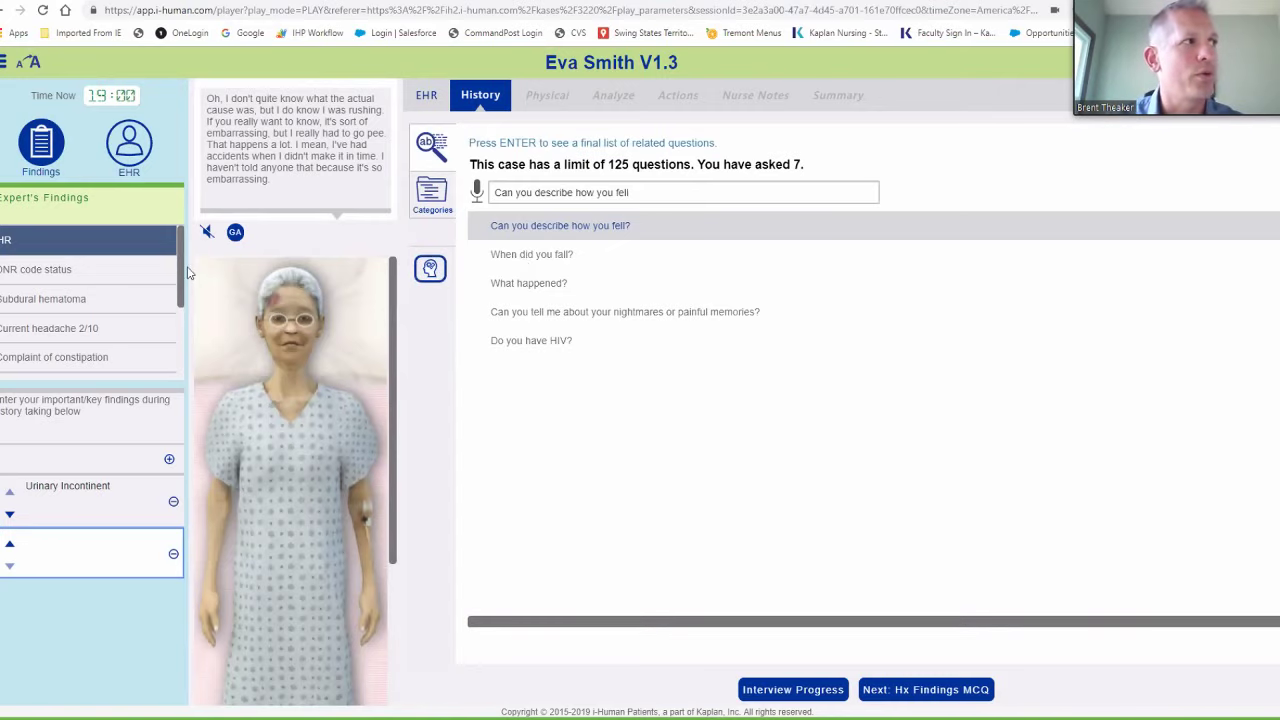
pyautogui.moveTo(183, 268); pyautogui.dragTo(185, 340)
# Open the clinical questions, answer the Morse Fall Scale question with High risk, and evaluate the answer
pyautogui.click(427, 277)
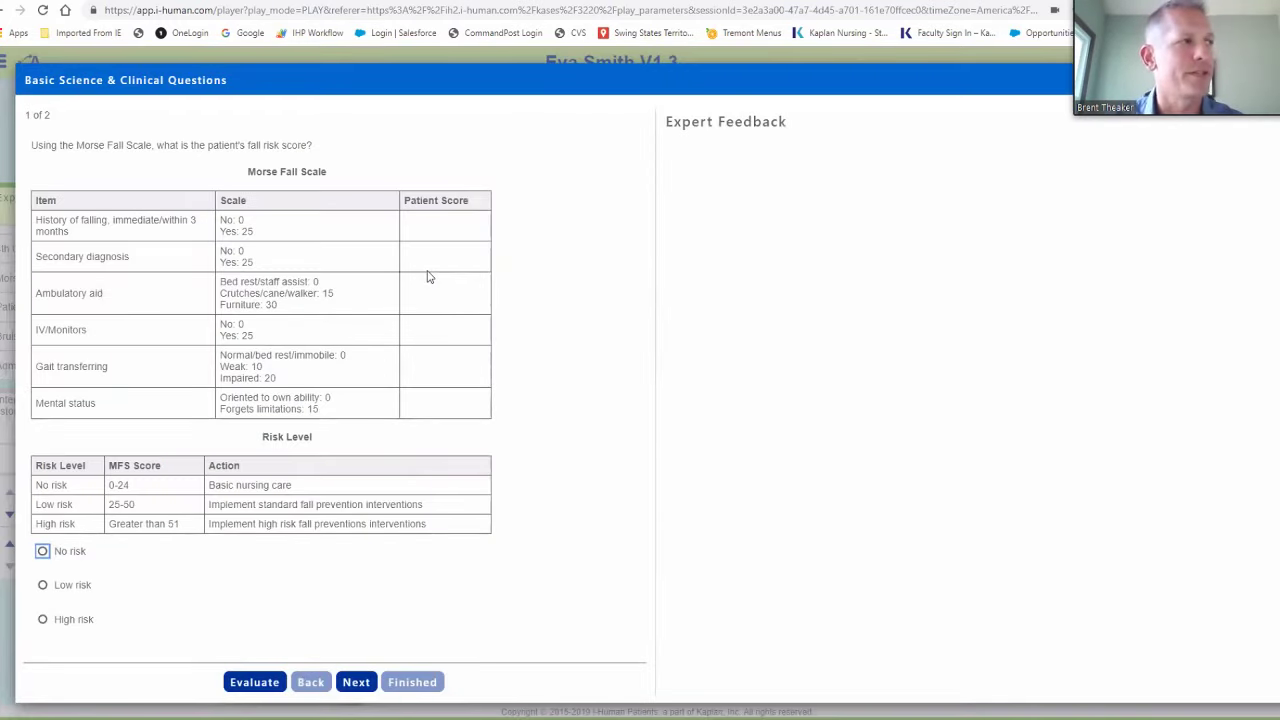
pyautogui.click(43, 619)
pyautogui.click(254, 683)
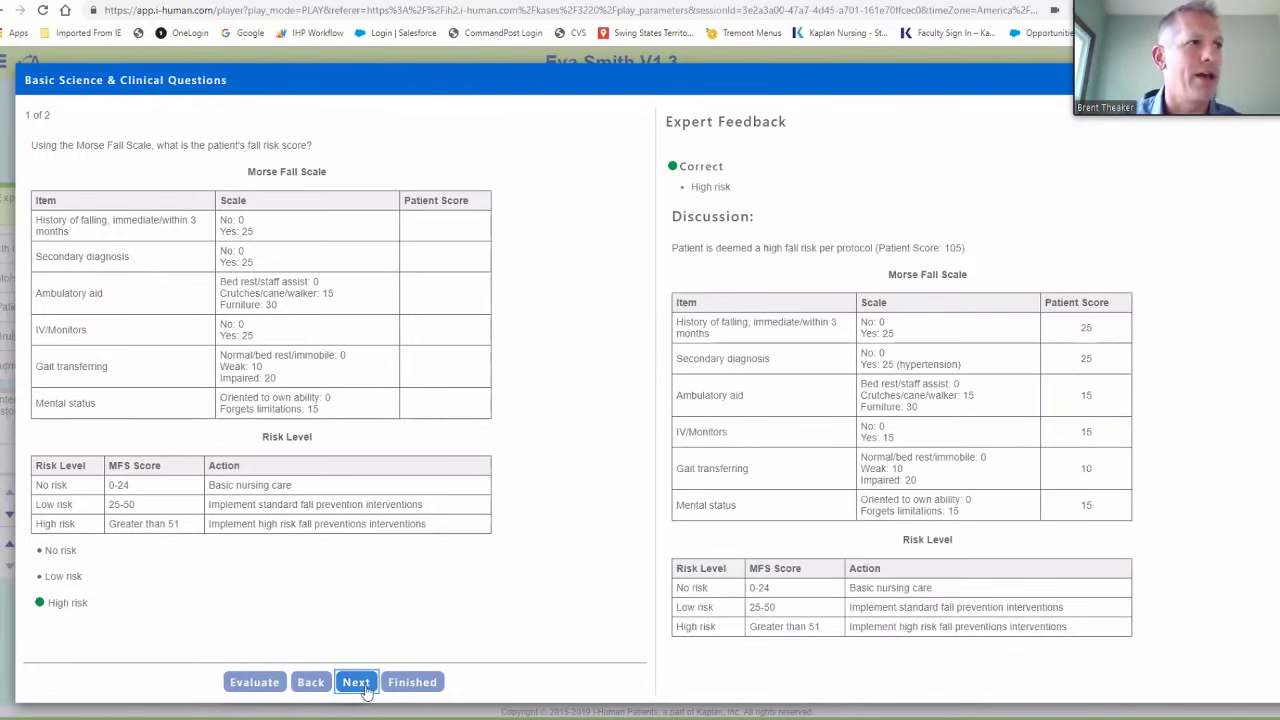
# Finish the clinical questions after viewing the pain assessment item and proceed to the history findings multiple-choice question
pyautogui.click(356, 682)
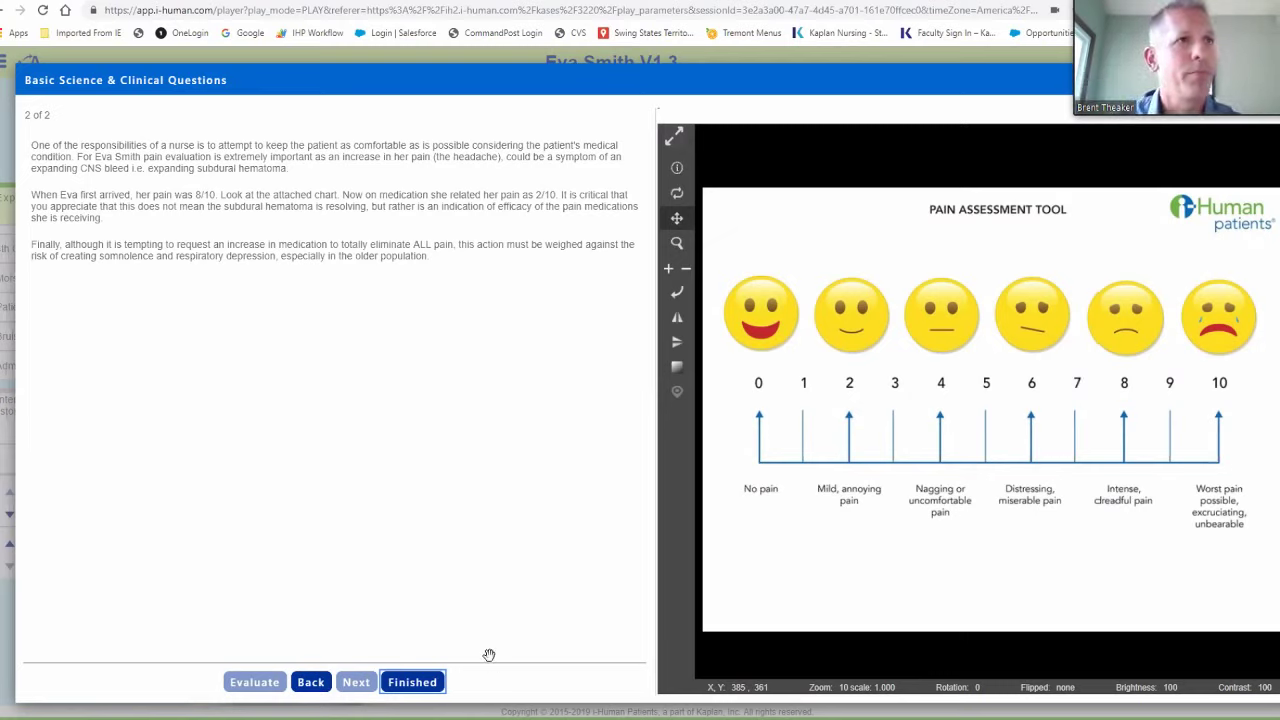
pyautogui.click(412, 682)
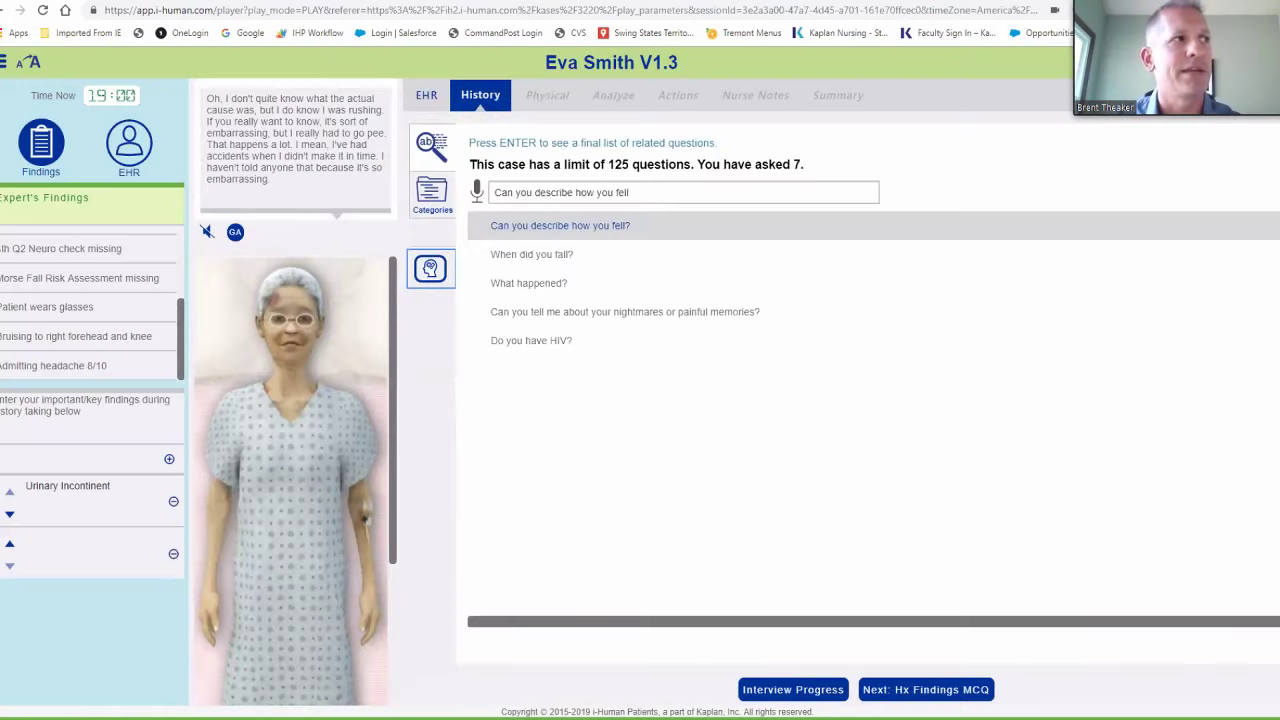
pyautogui.click(918, 690)
pyautogui.click(640, 419)
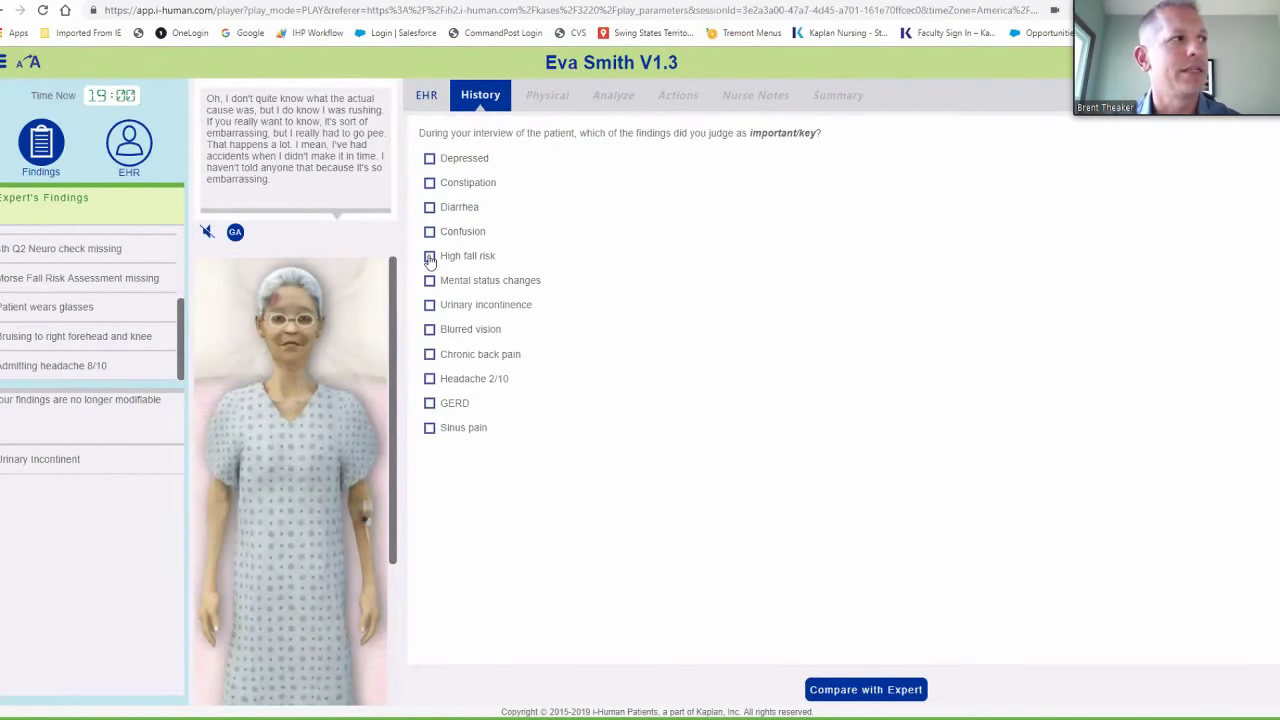
# Mark High fall risk, Urinary incontinence, and Diarrhea as key interview findings and compare the selection with the expert's
pyautogui.click(430, 256)
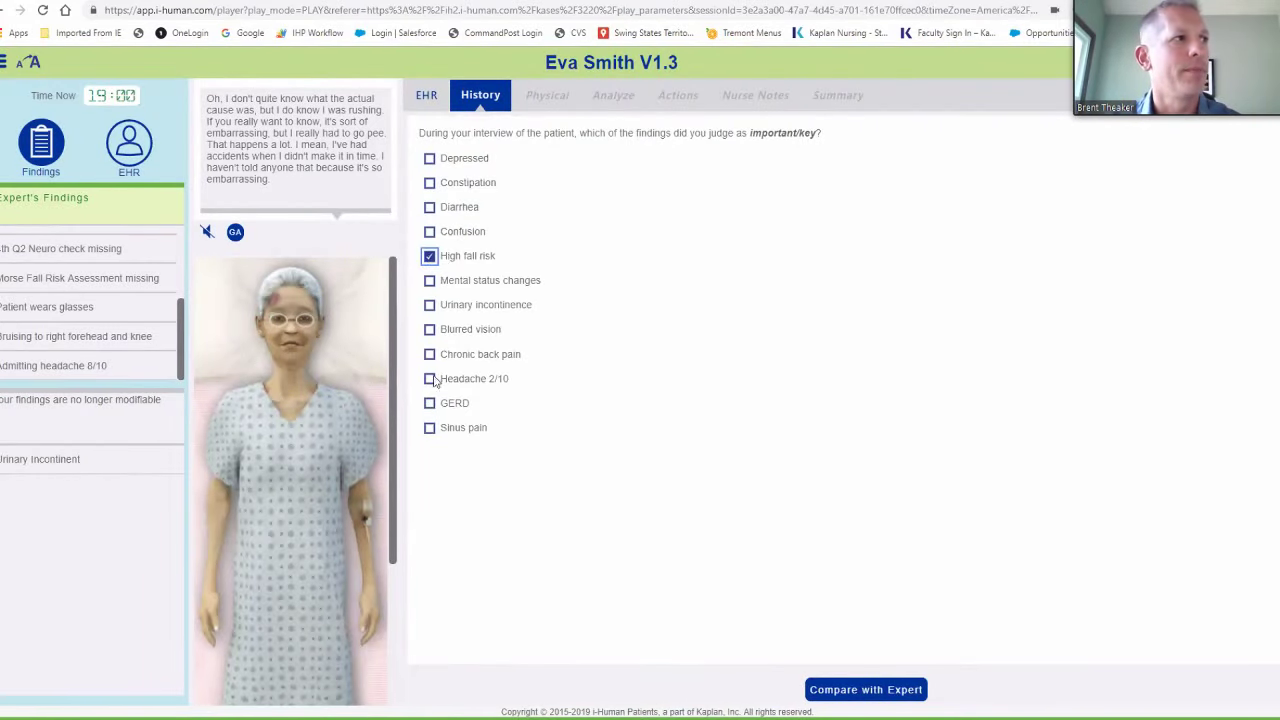
pyautogui.click(430, 305)
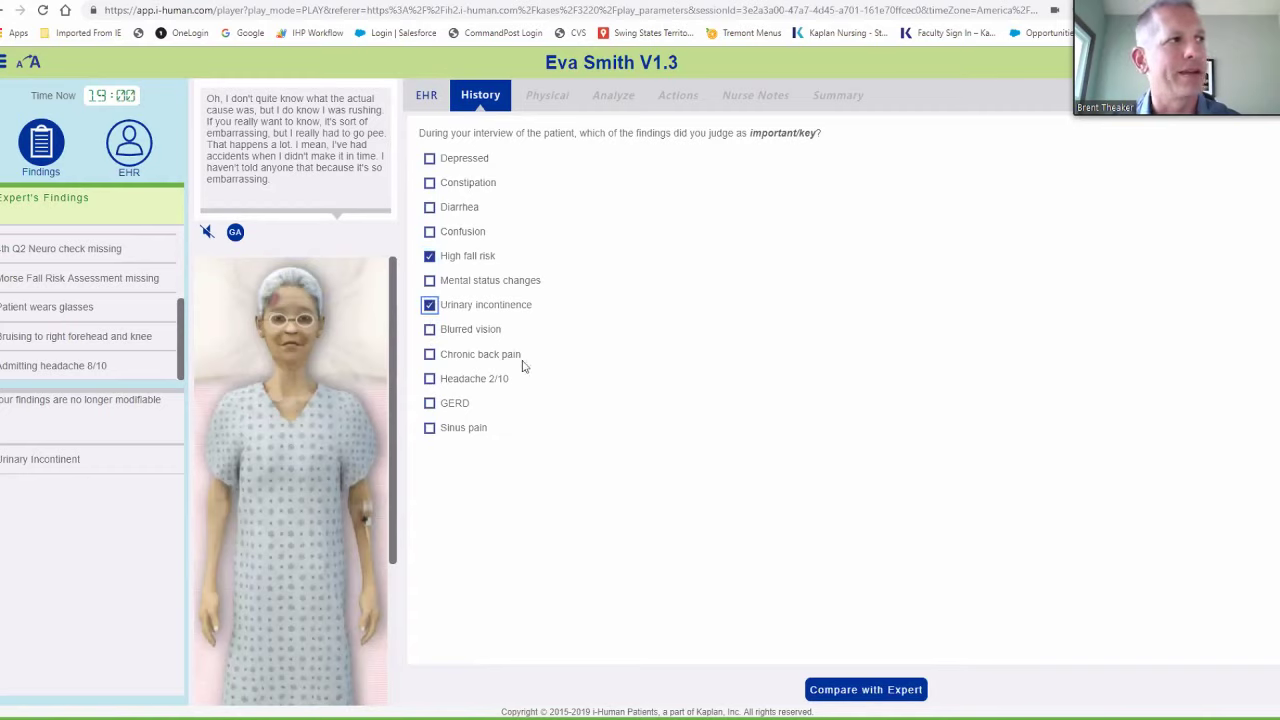
pyautogui.click(430, 207)
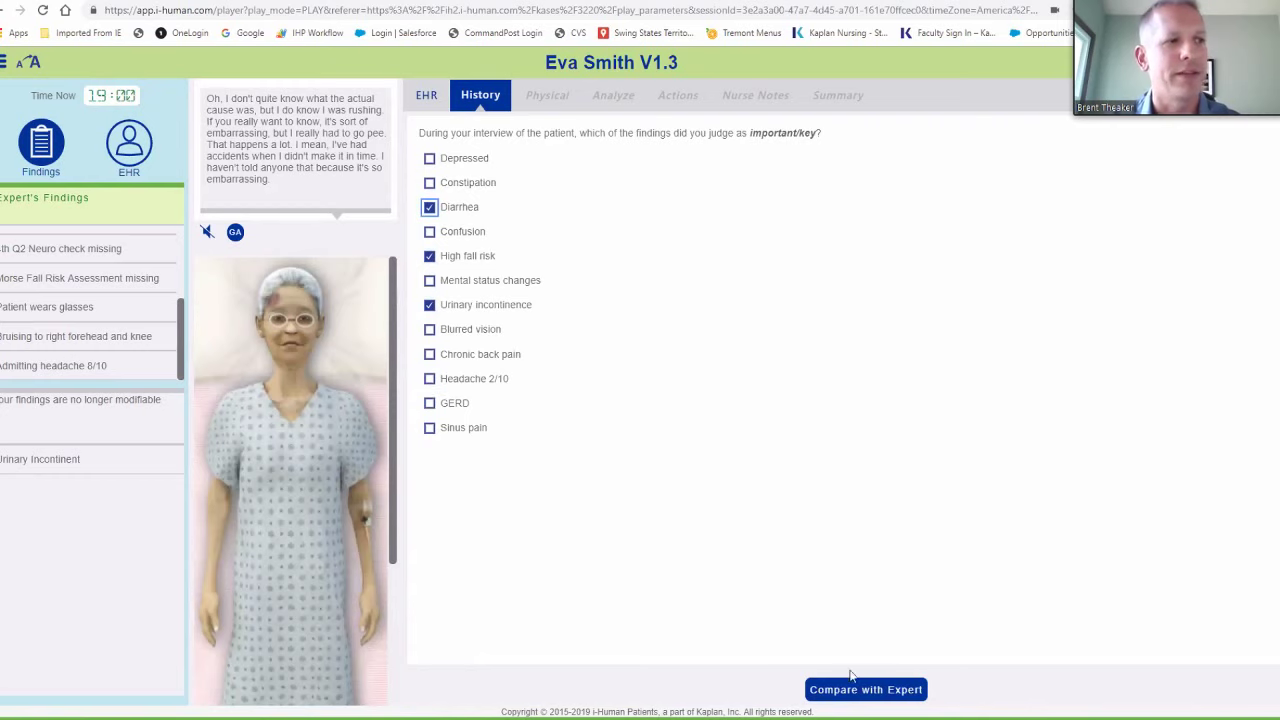
pyautogui.click(889, 690)
pyautogui.click(639, 423)
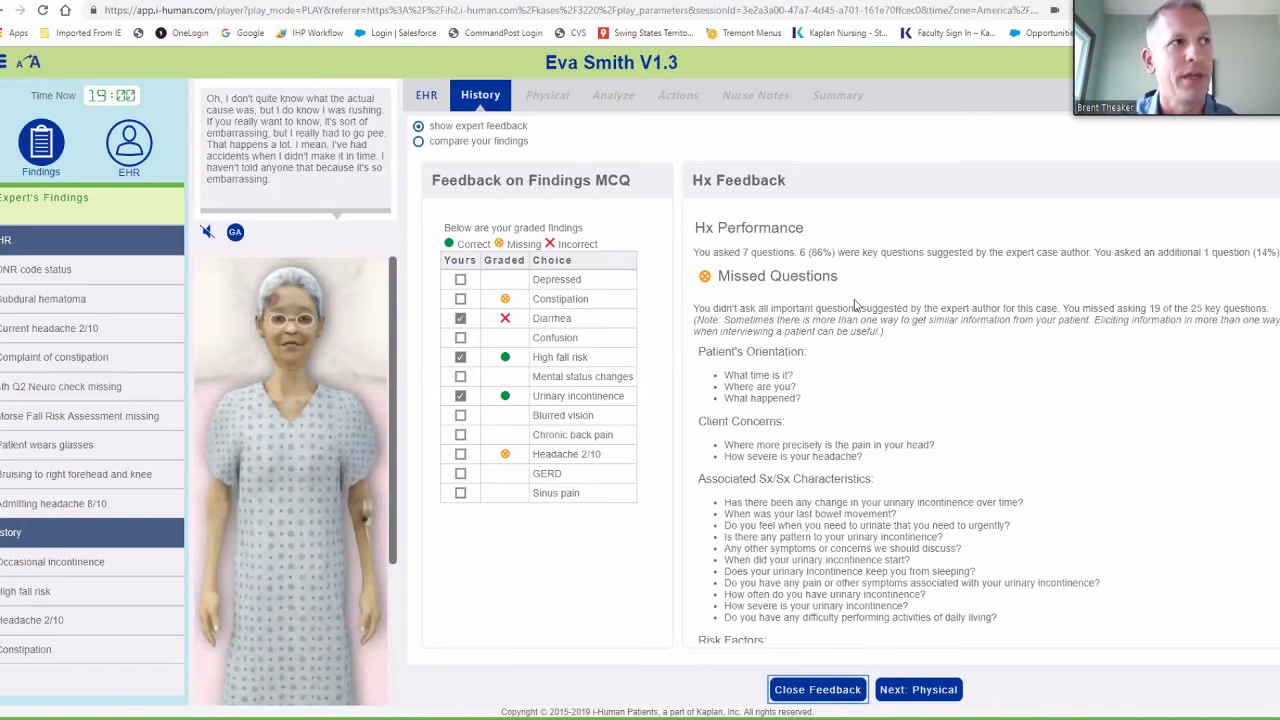
# Review the history feedback, covering the missed questions, the expanded list of all questions asked, and the findings explanations
pyautogui.scroll(-1, 855, 305)
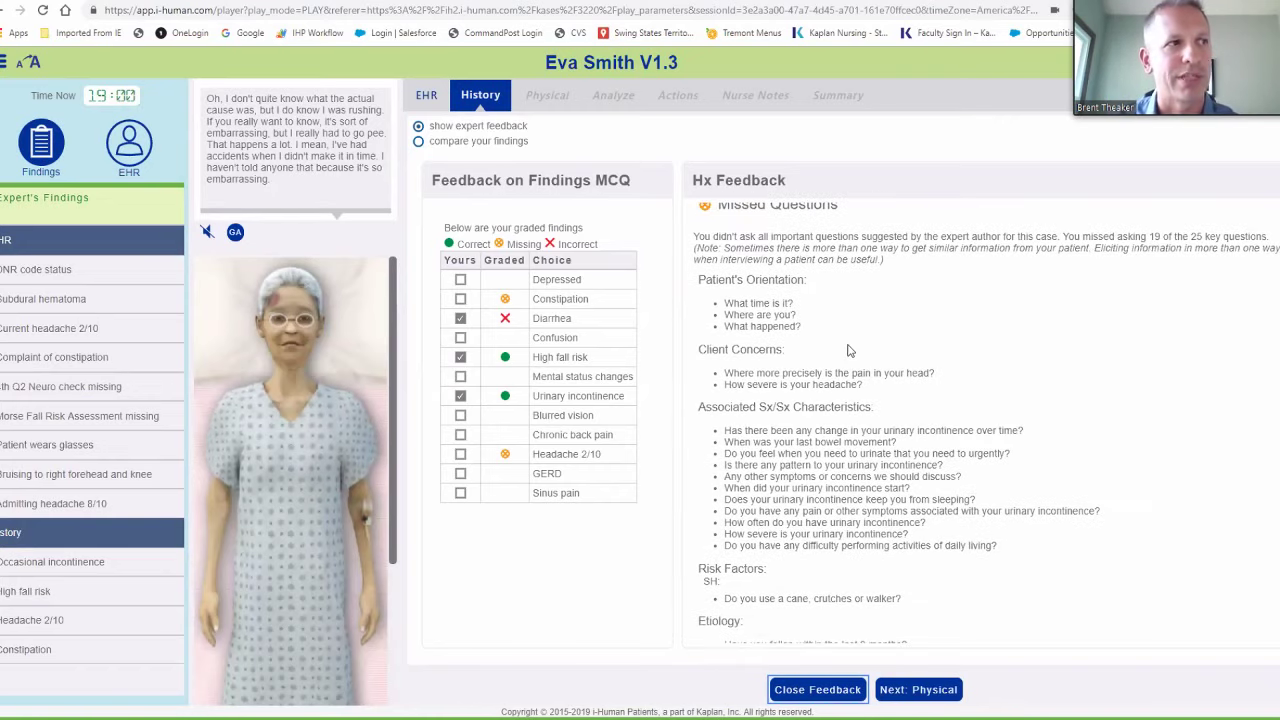
pyautogui.scroll(-5, 847, 350)
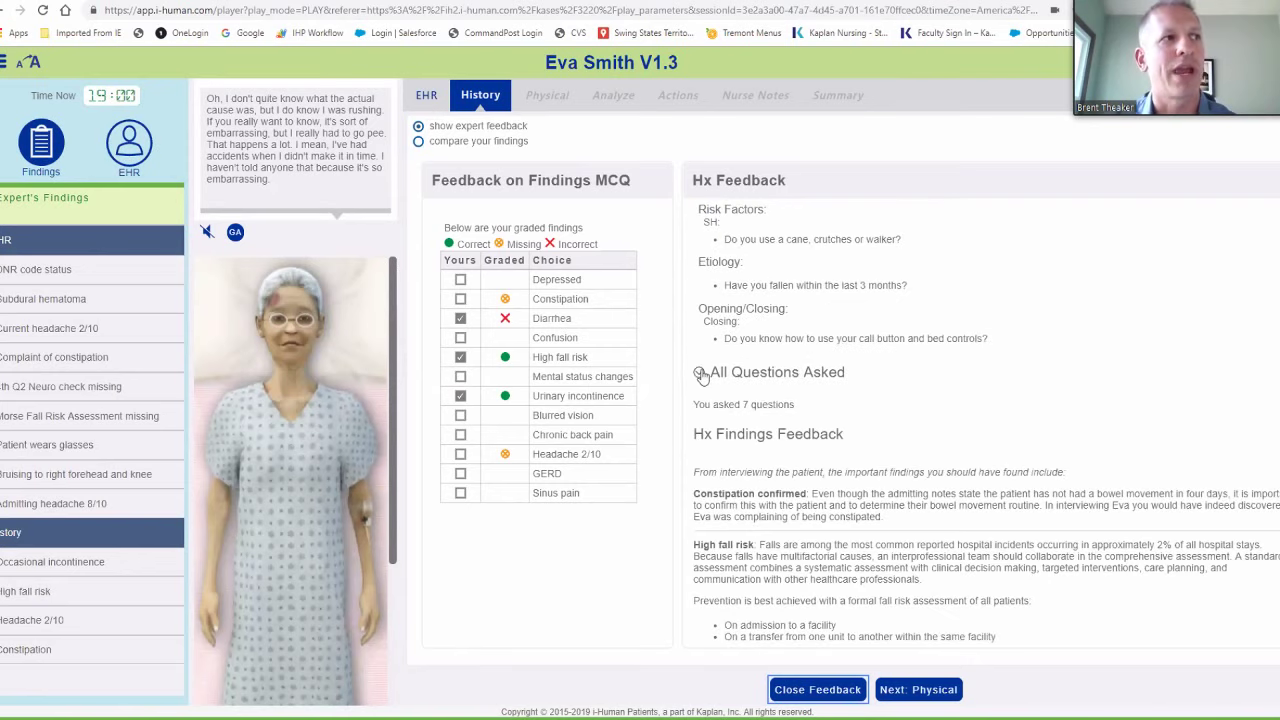
pyautogui.click(703, 373)
pyautogui.scroll(-2, 837, 491)
pyautogui.scroll(-2, 848, 505)
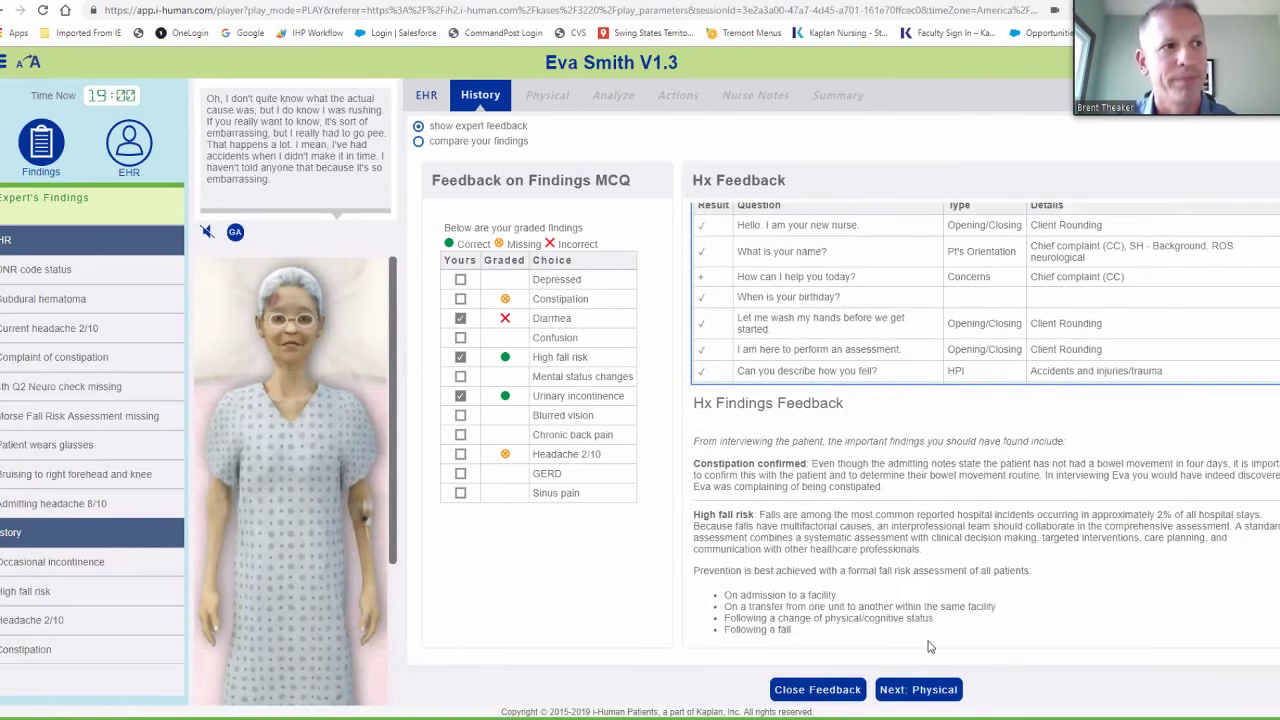
pyautogui.scroll(-2, 875, 592)
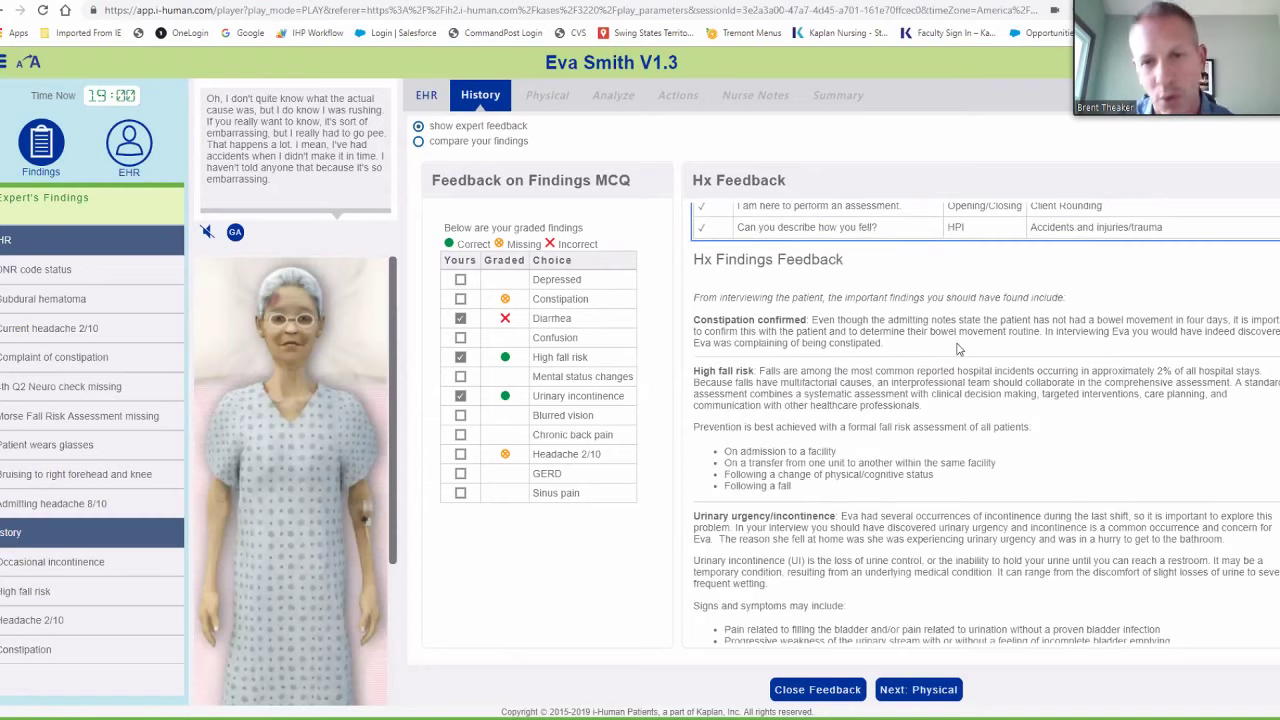
pyautogui.scroll(-3, 962, 362)
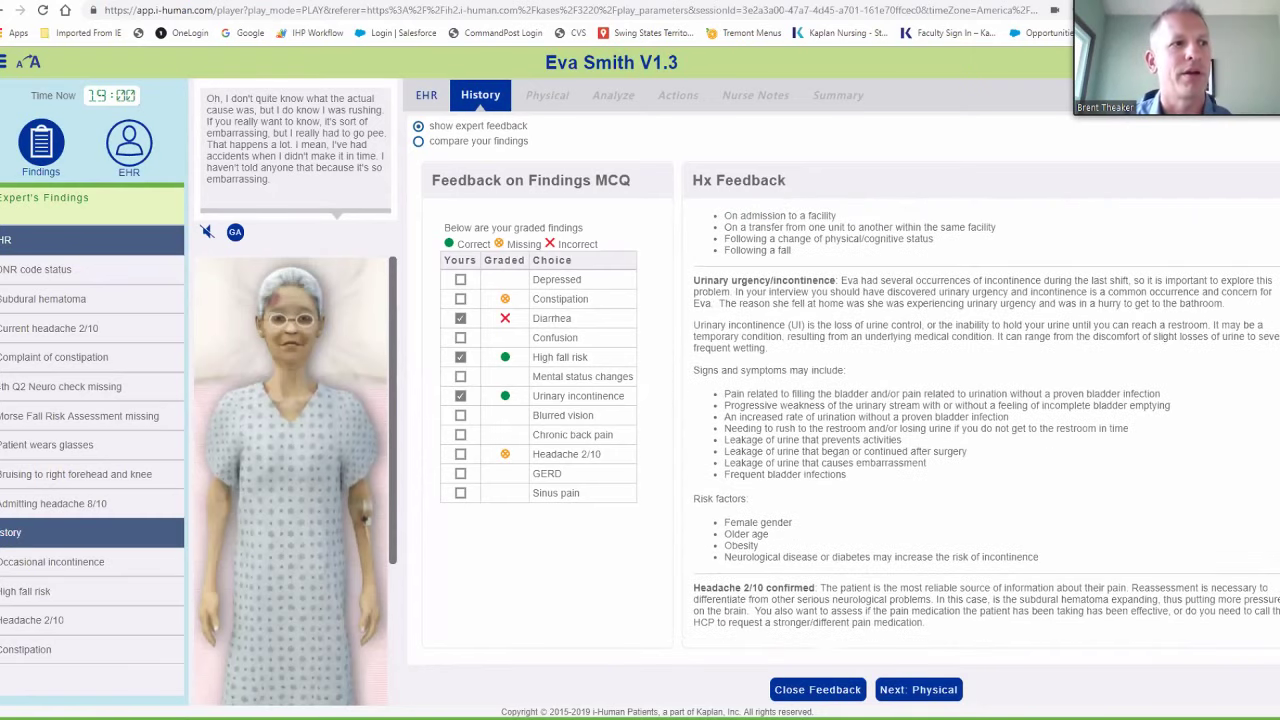
# Proceed to the physical assessment, show the body's examination hot spots, and check the pulse at the patient's left wrist
pyautogui.click(922, 690)
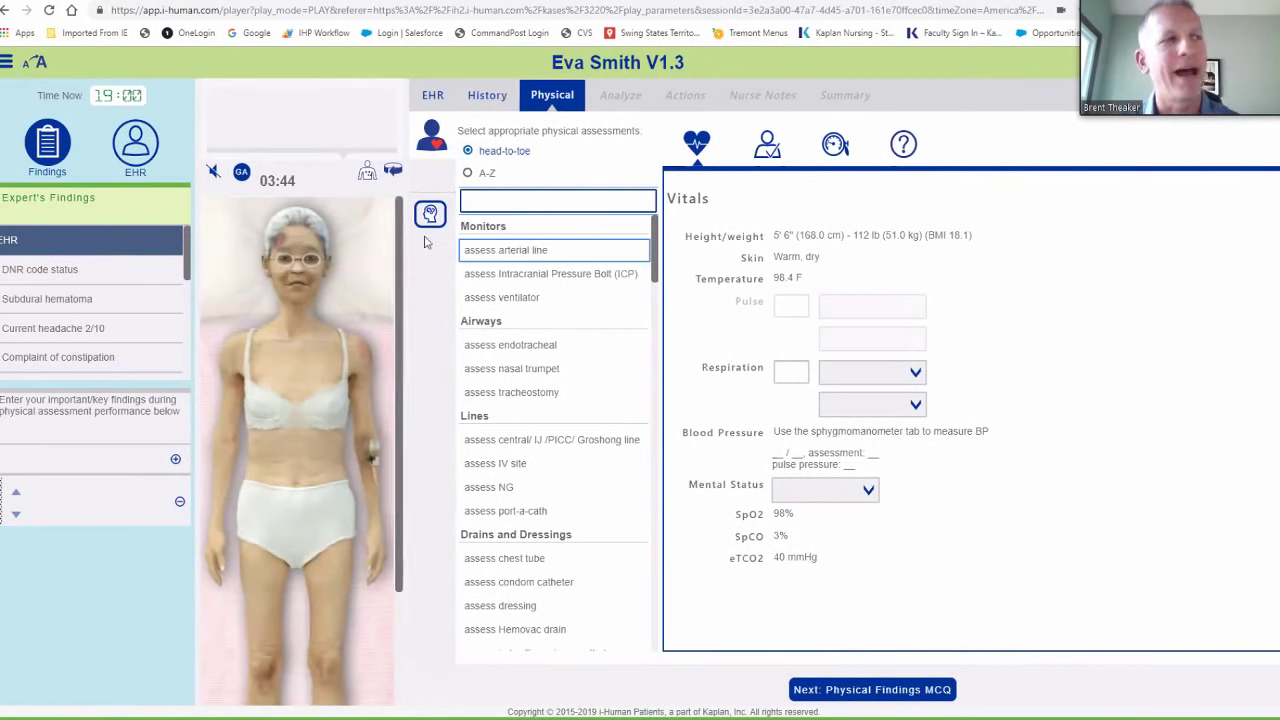
pyautogui.click(369, 176)
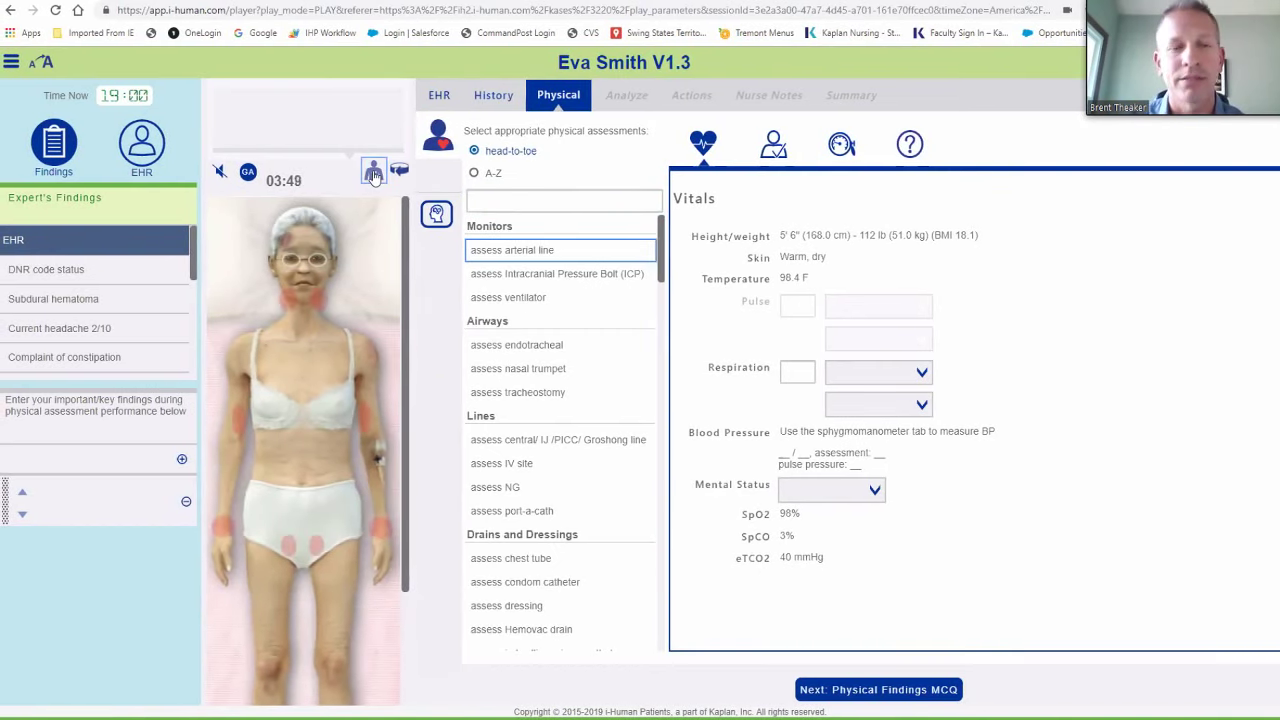
pyautogui.click(386, 526)
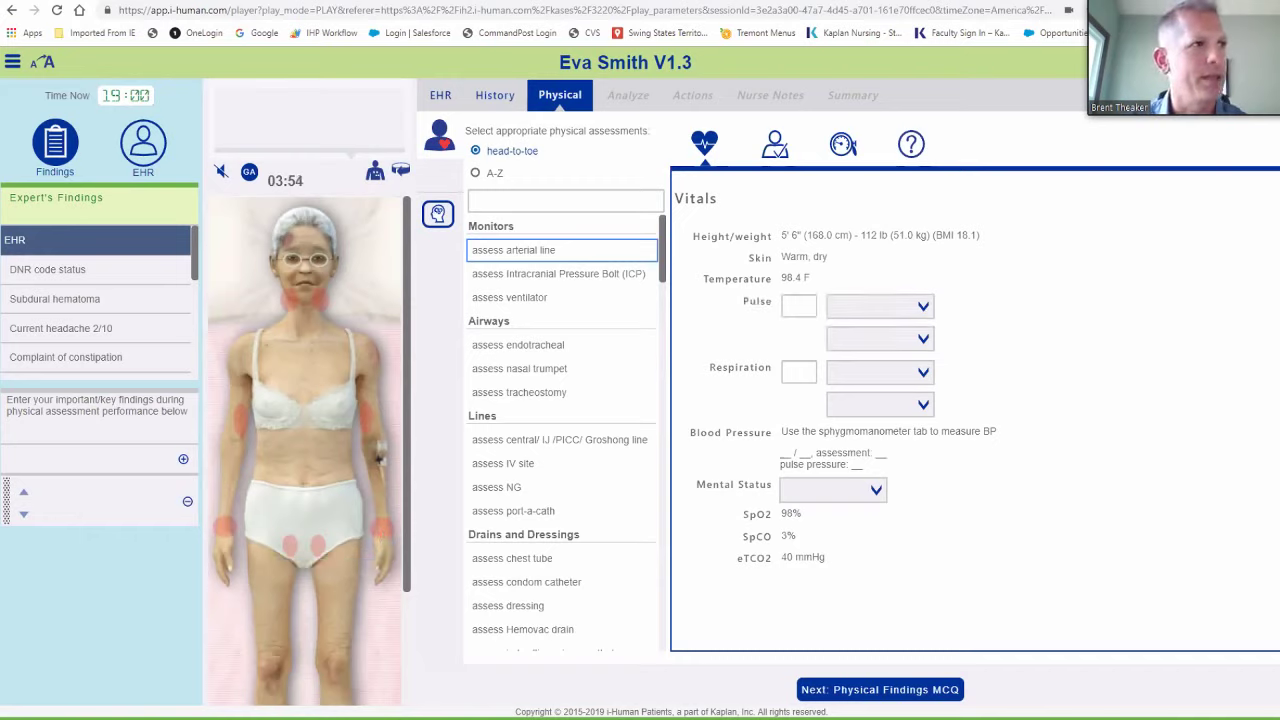
# Record the pulse in the vitals as 70, with a regular rhythm and normal strength
pyautogui.click(804, 298)
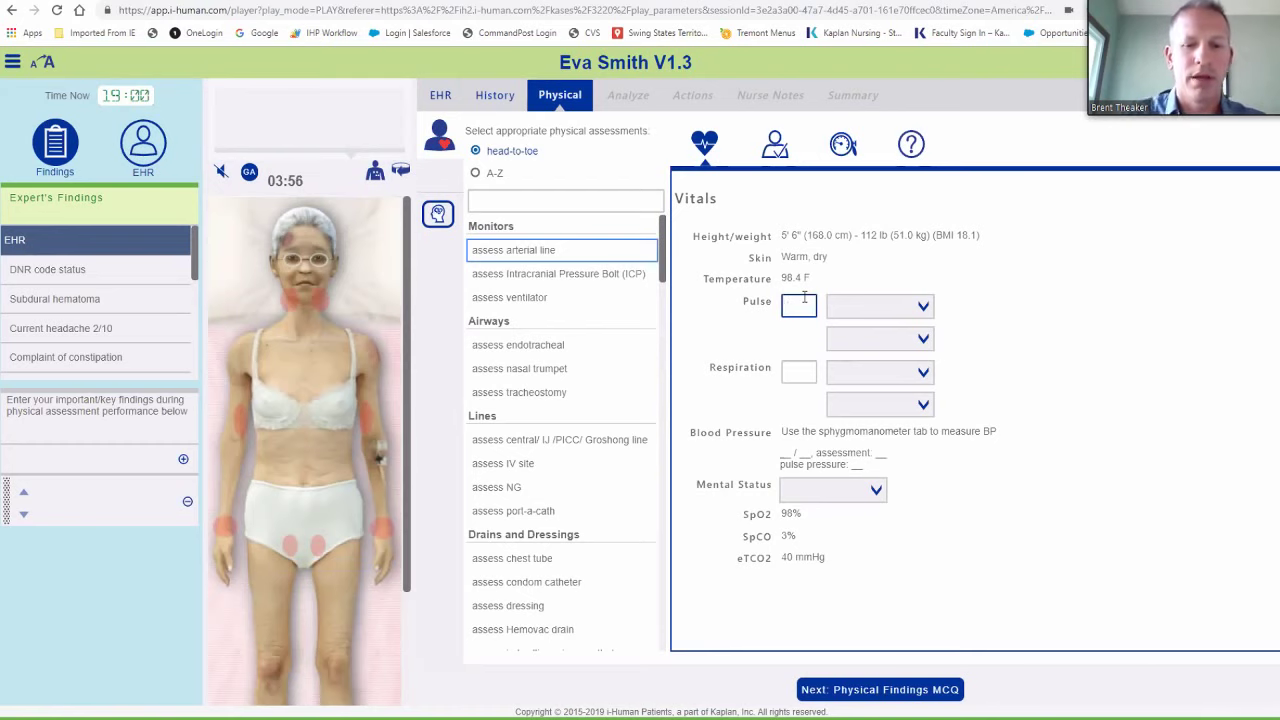
pyautogui.write('70')
pyautogui.click(862, 306)
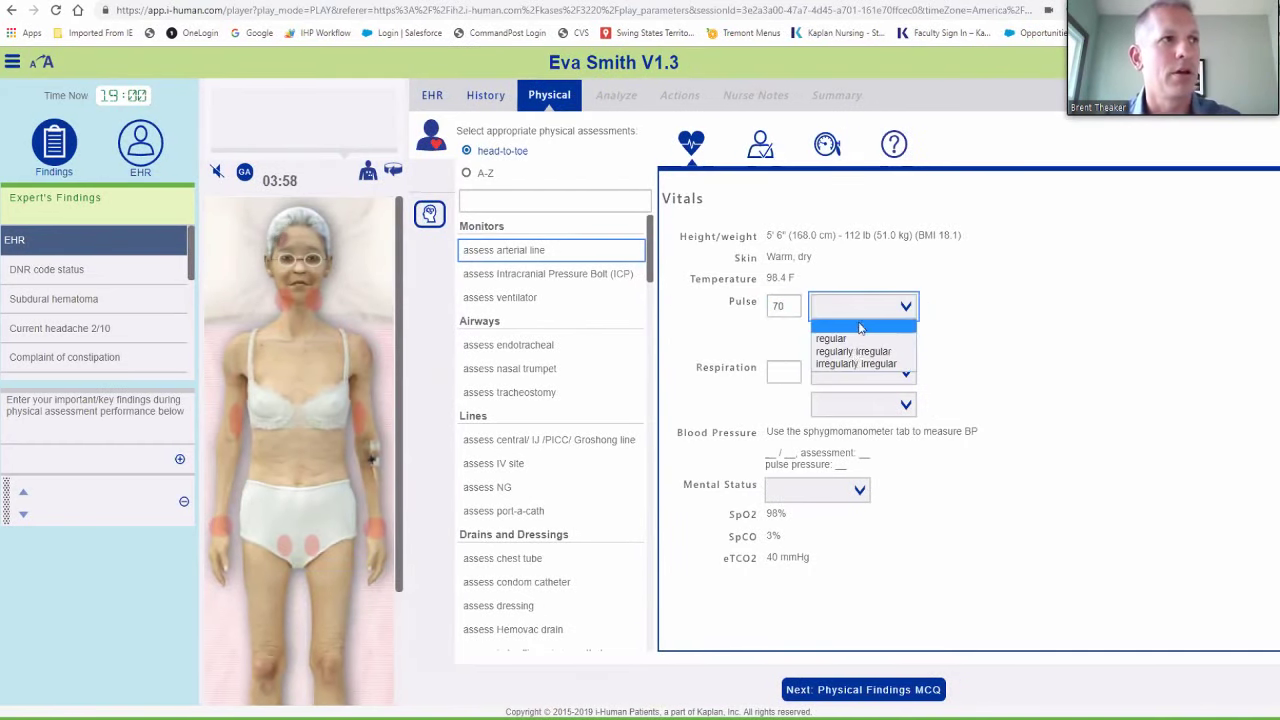
pyautogui.click(855, 350)
pyautogui.click(852, 340)
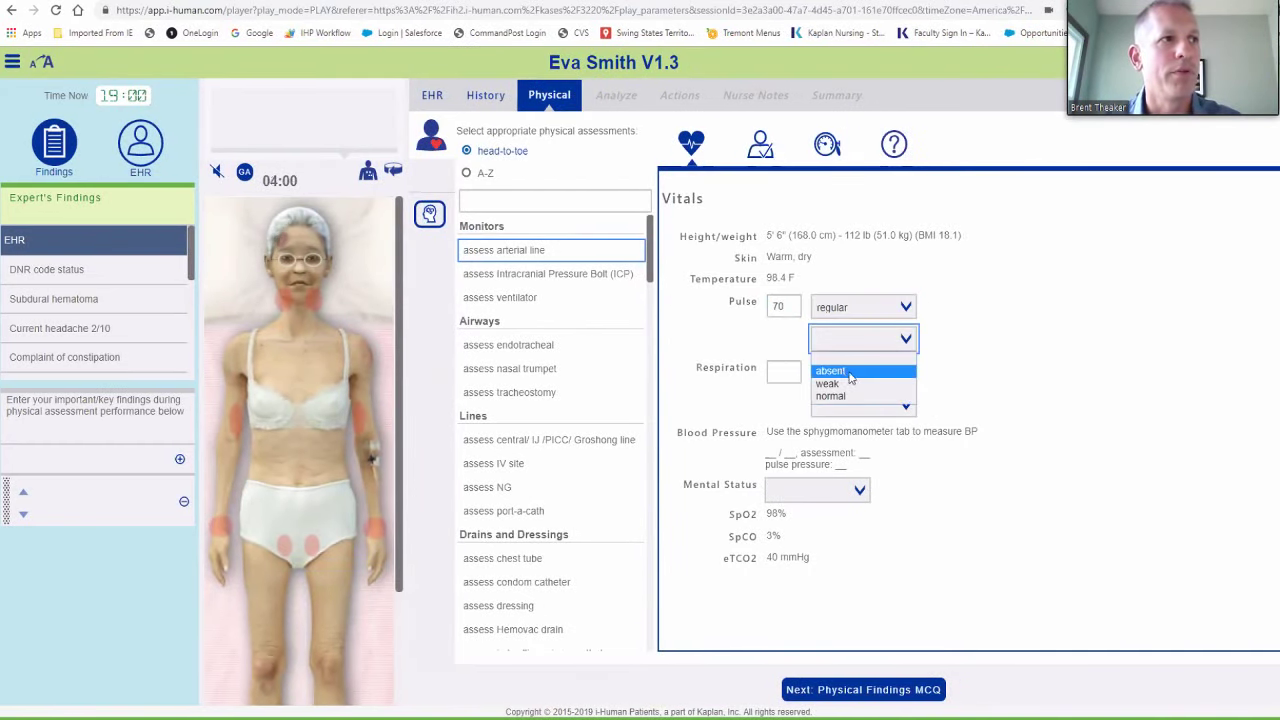
pyautogui.click(849, 396)
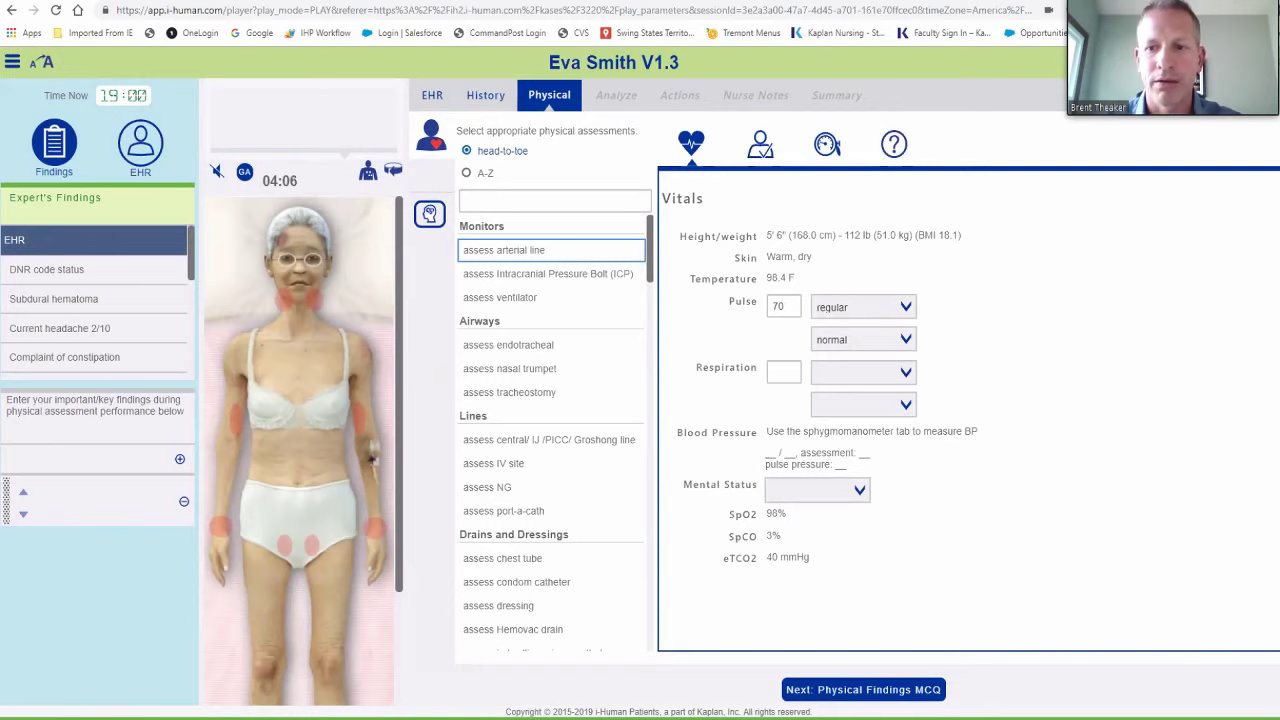
# Record the respiration in the vitals as 16, with a regular rhythm and normal effort
pyautogui.click(788, 371)
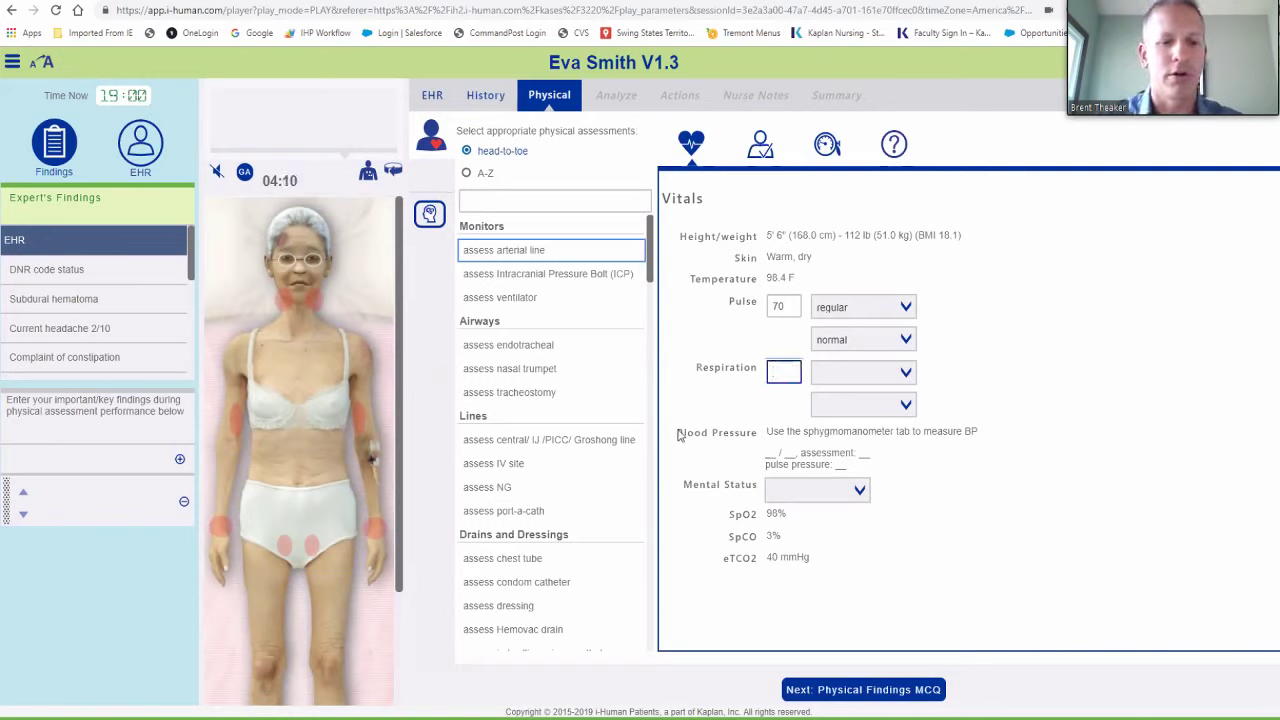
pyautogui.click(840, 373)
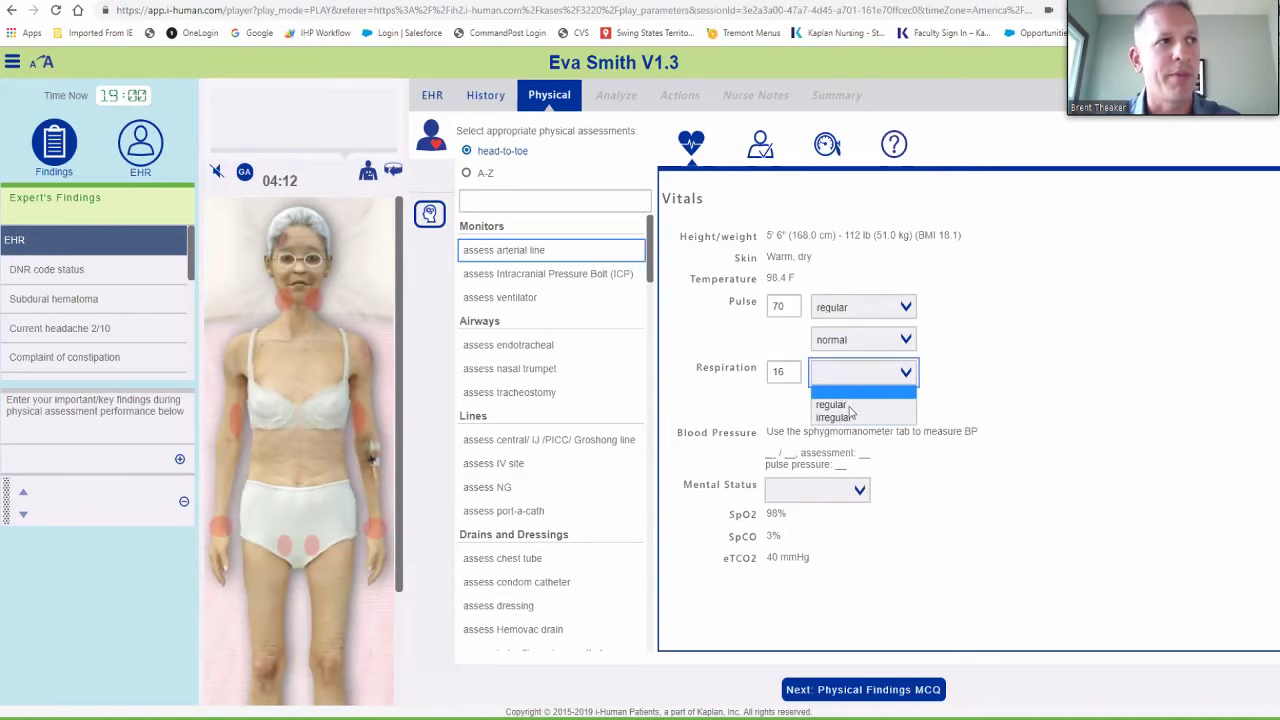
pyautogui.click(848, 406)
pyautogui.click(847, 406)
pyautogui.click(840, 428)
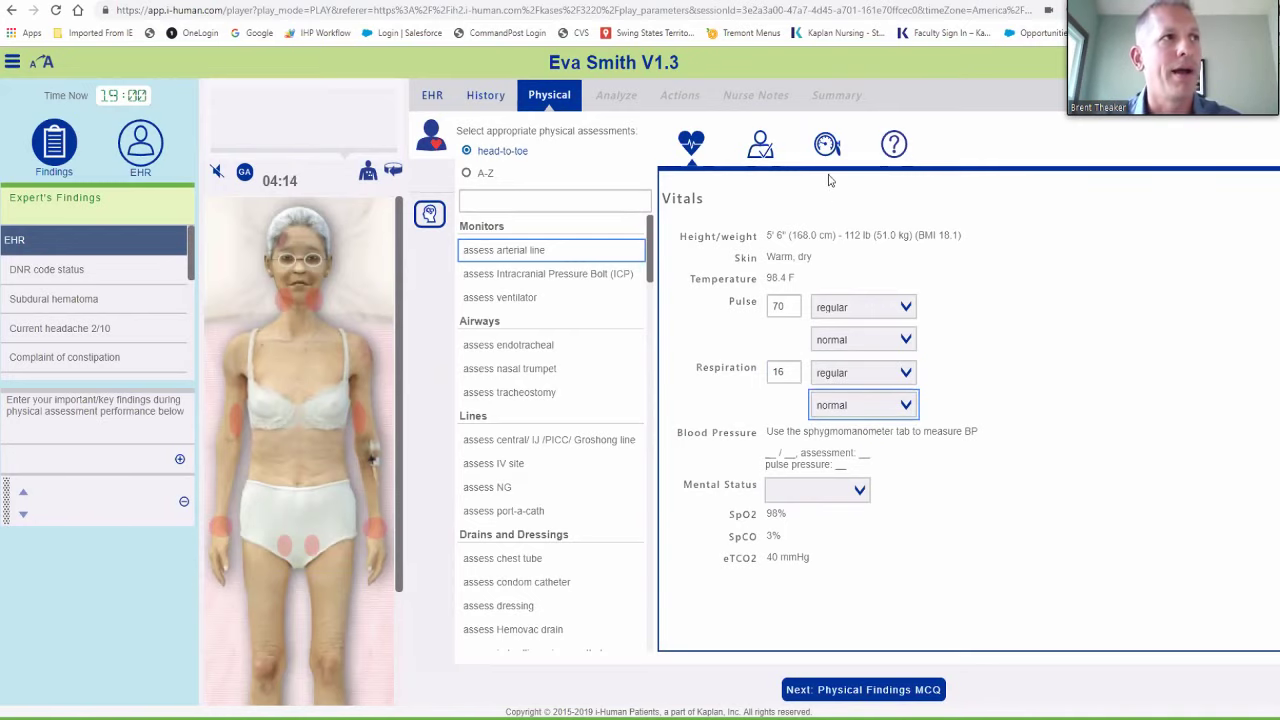
# Inflate the sphygmomanometer cuff on the left arm, release the pressure, and enter 124 as the systolic blood pressure
pyautogui.click(826, 146)
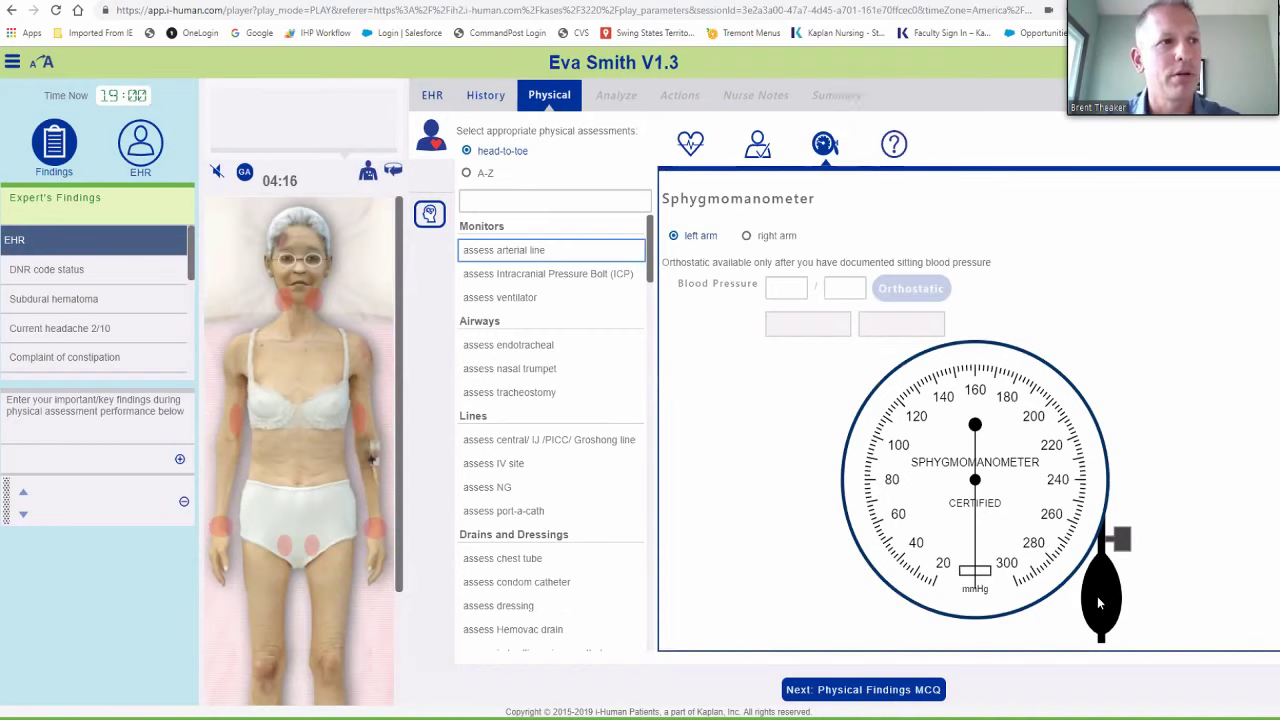
pyautogui.click(1098, 602)
pyautogui.doubleClick(1098, 602)
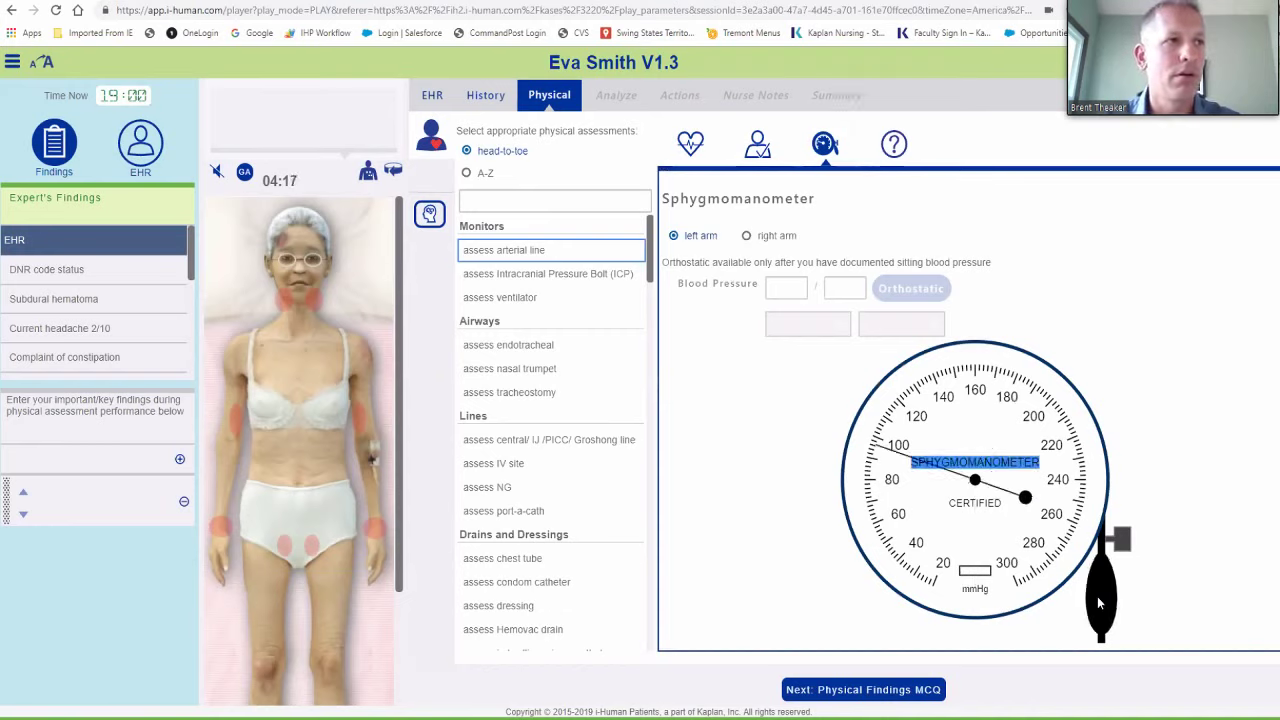
pyautogui.click(1120, 541)
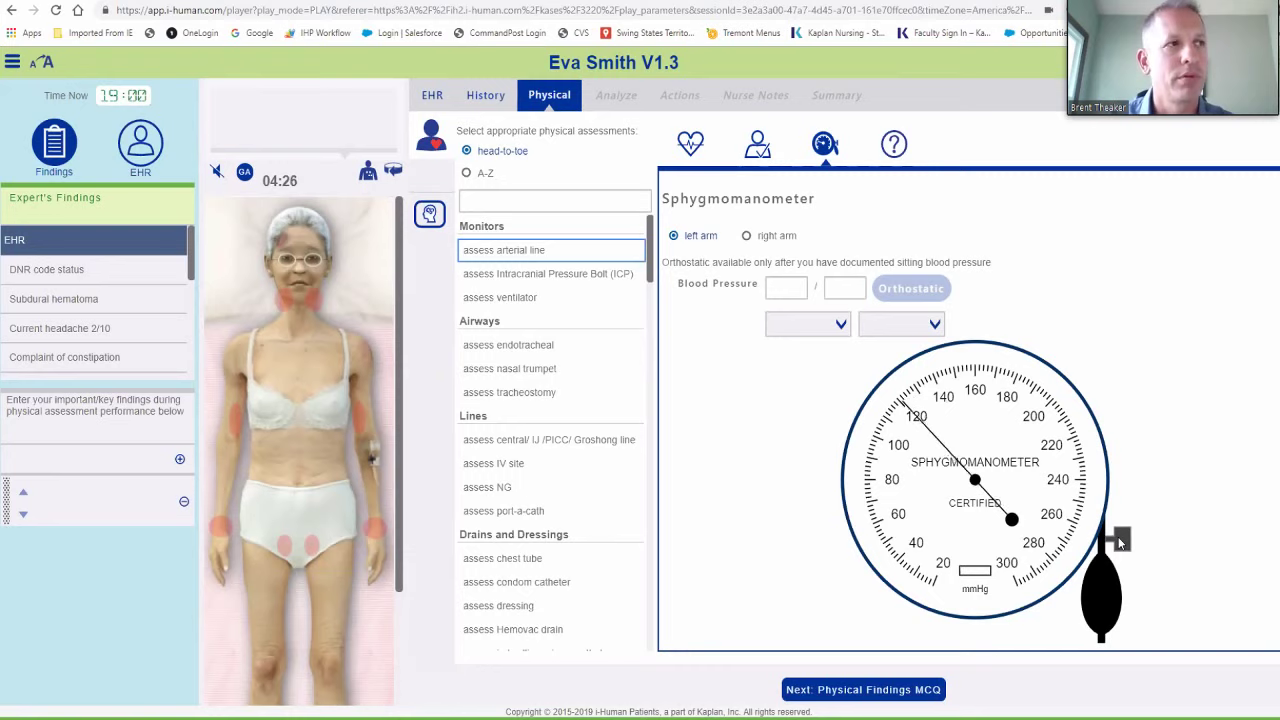
pyautogui.click(800, 290)
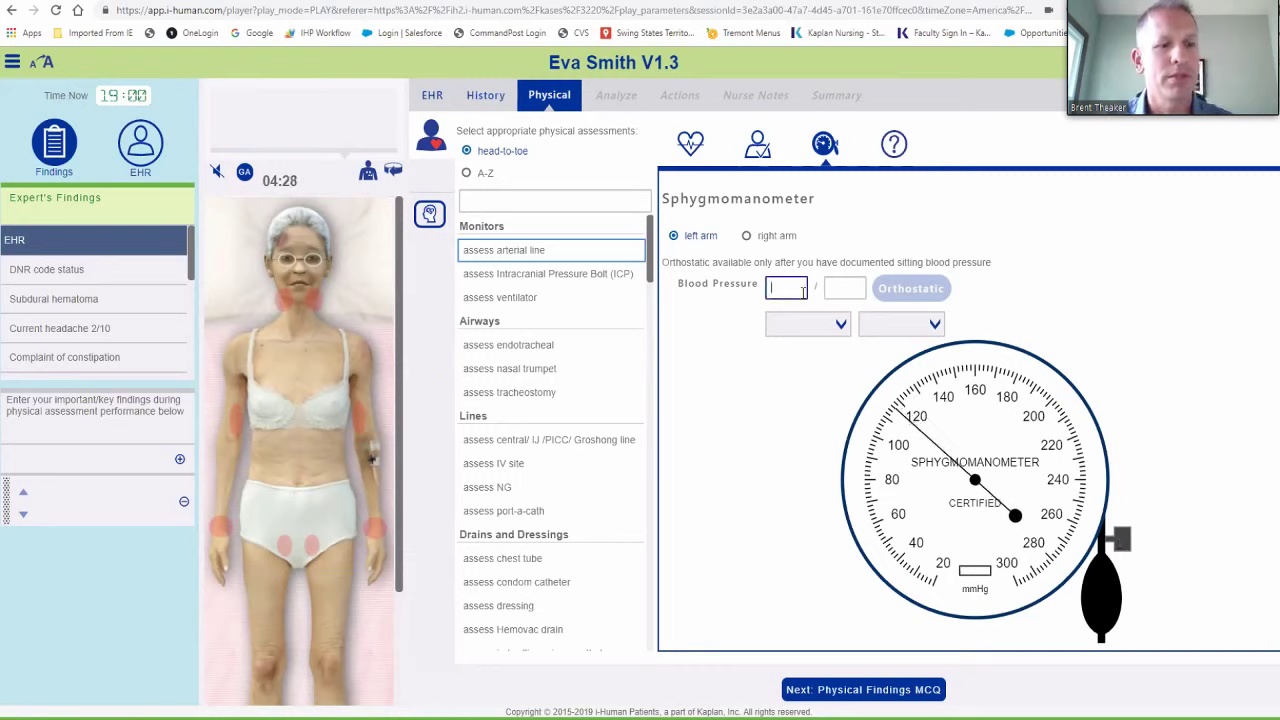
pyautogui.write('124')
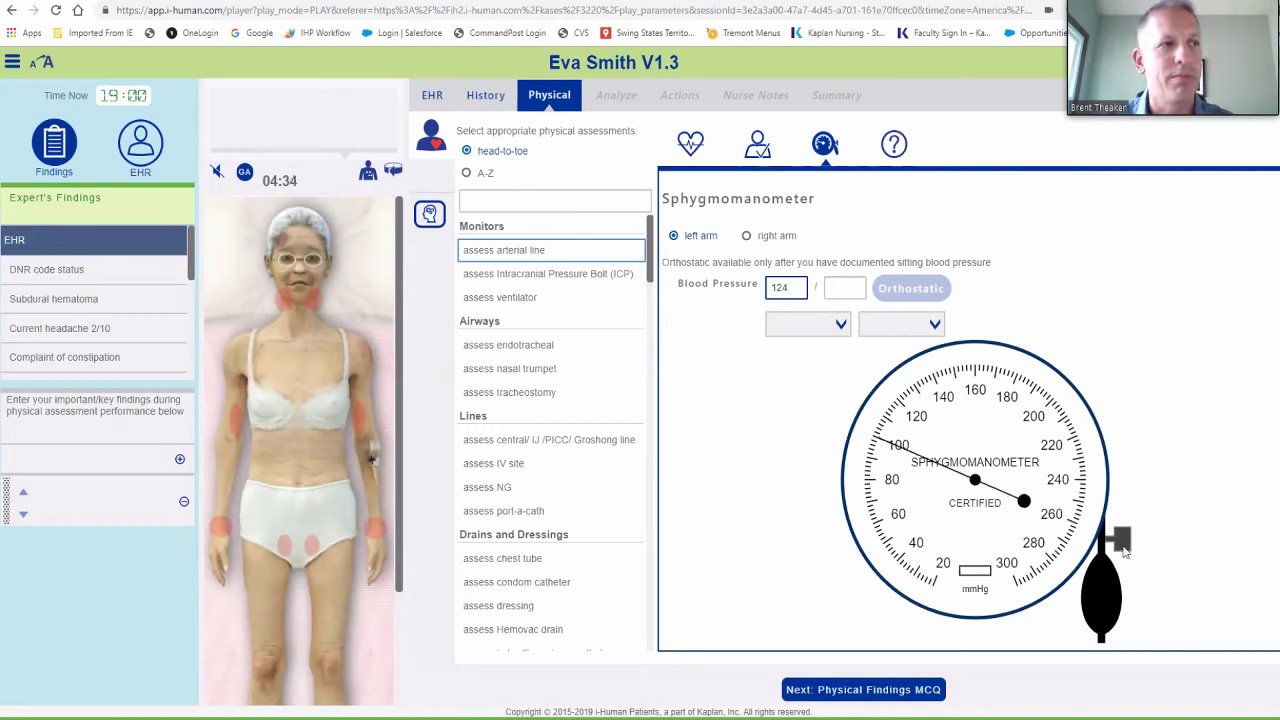
# Release the remaining cuff pressure and enter 58 as the diastolic blood pressure
pyautogui.click(1123, 545)
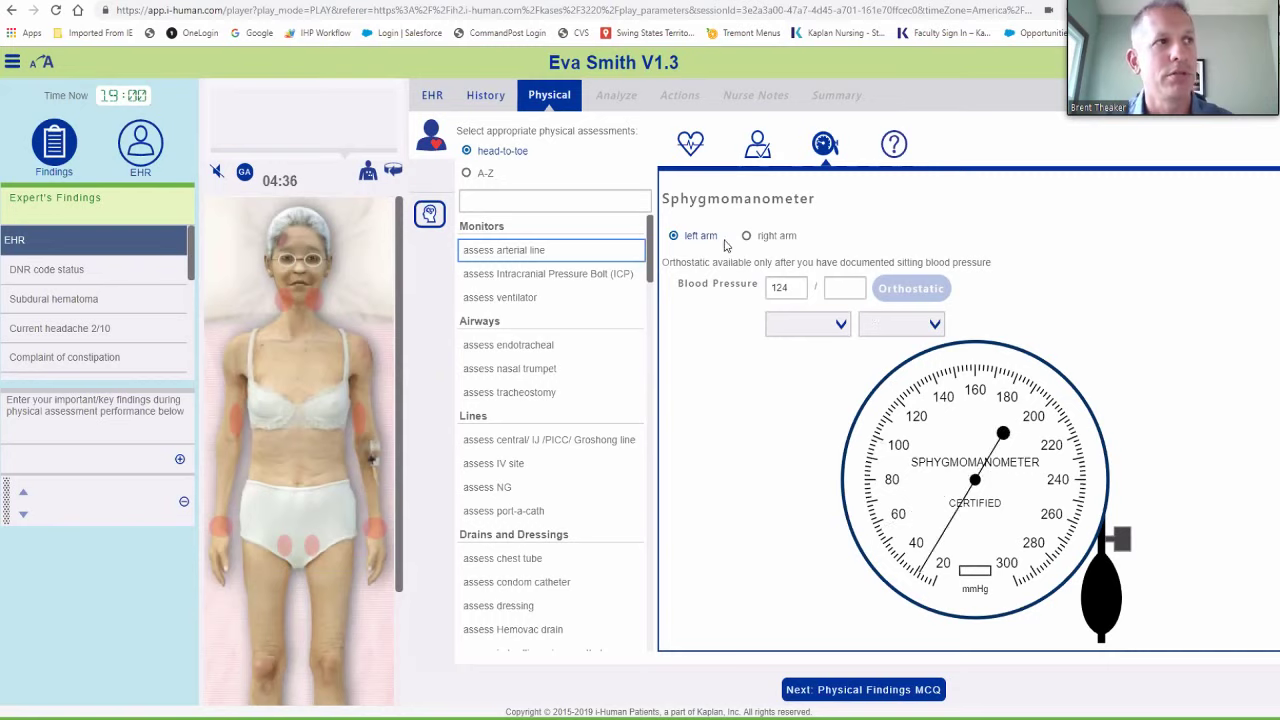
pyautogui.click(851, 289)
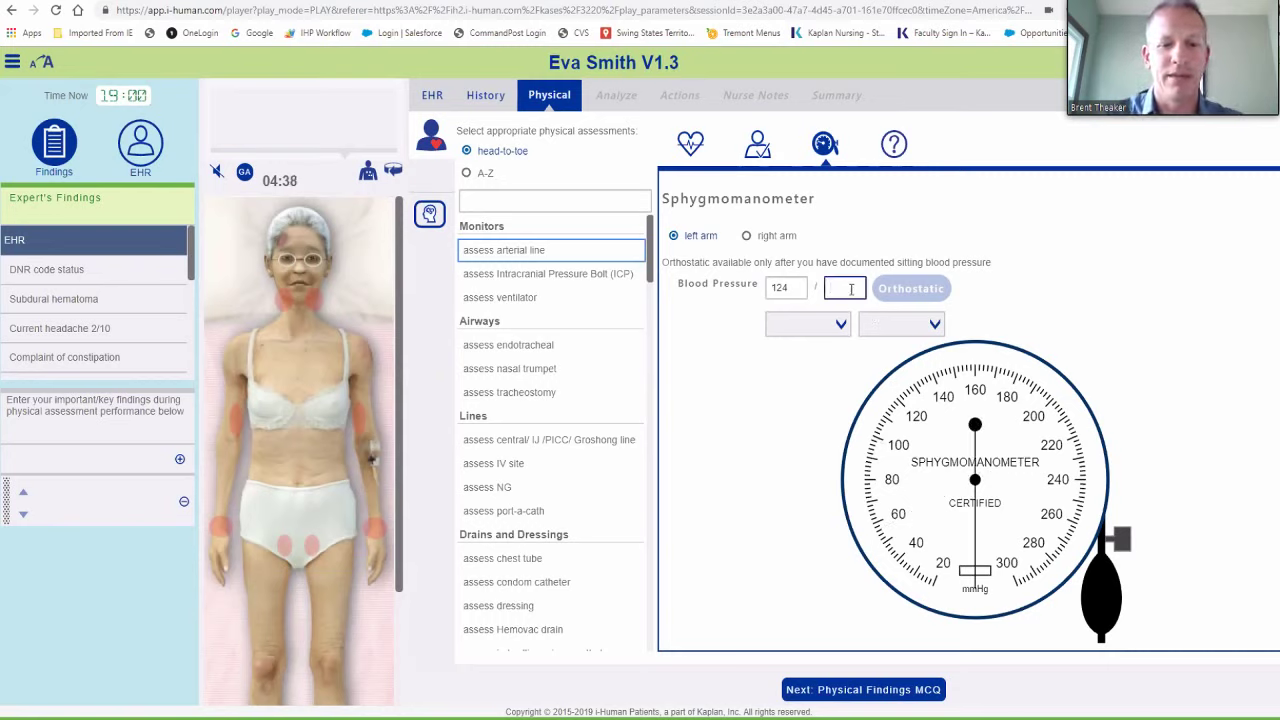
pyautogui.write('58')
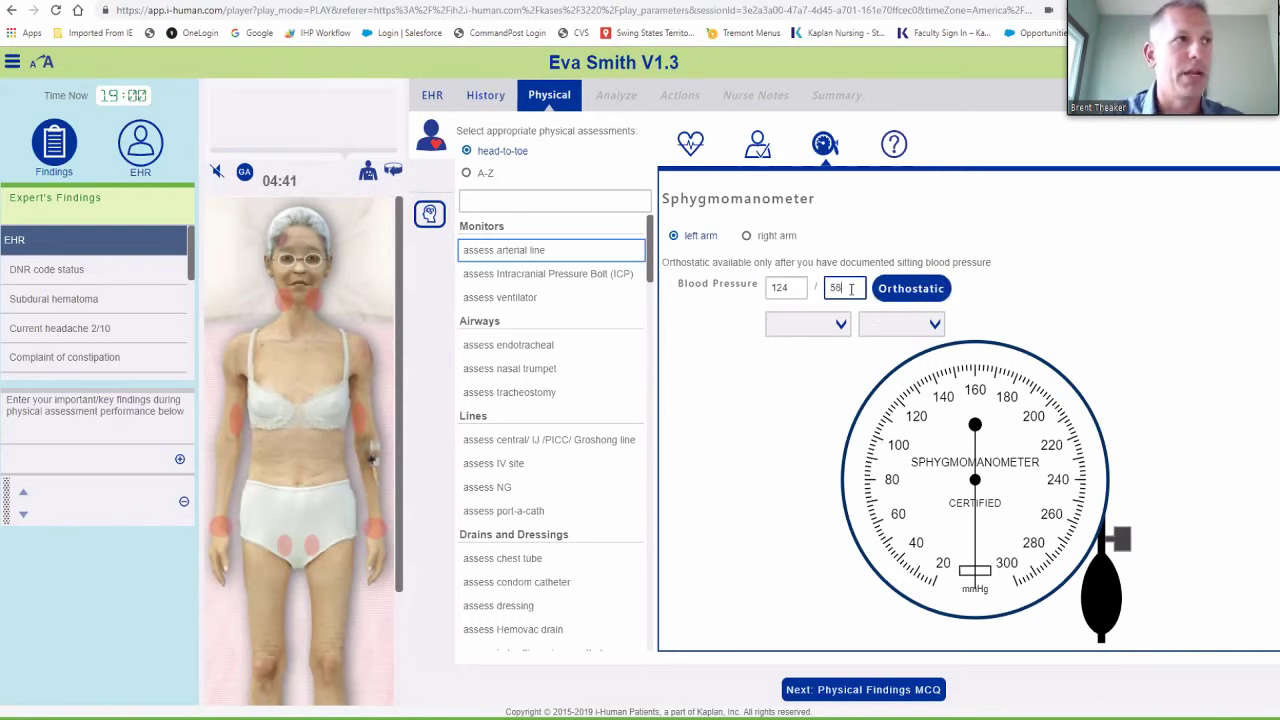
pyautogui.click(1075, 265)
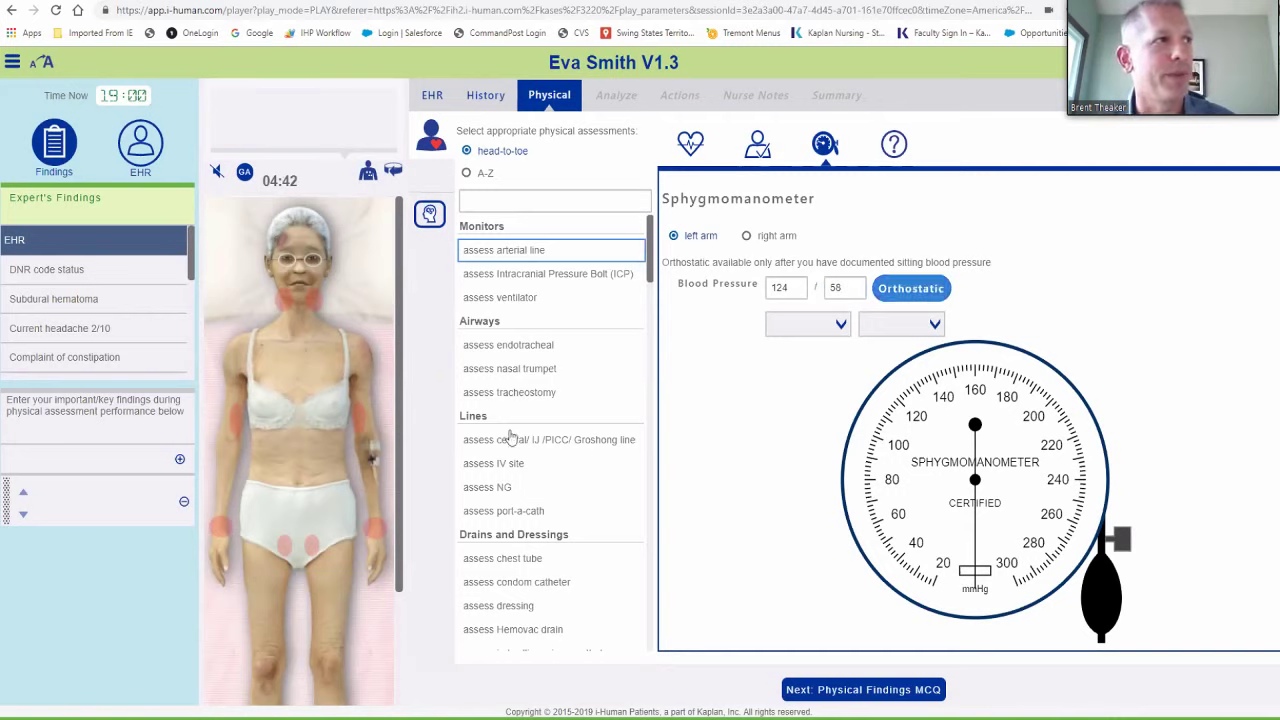
# Filter the assessments by HEENT, perform the ocular motor test in an H pattern, and record the Eyes H-Test as normal
pyautogui.click(506, 197)
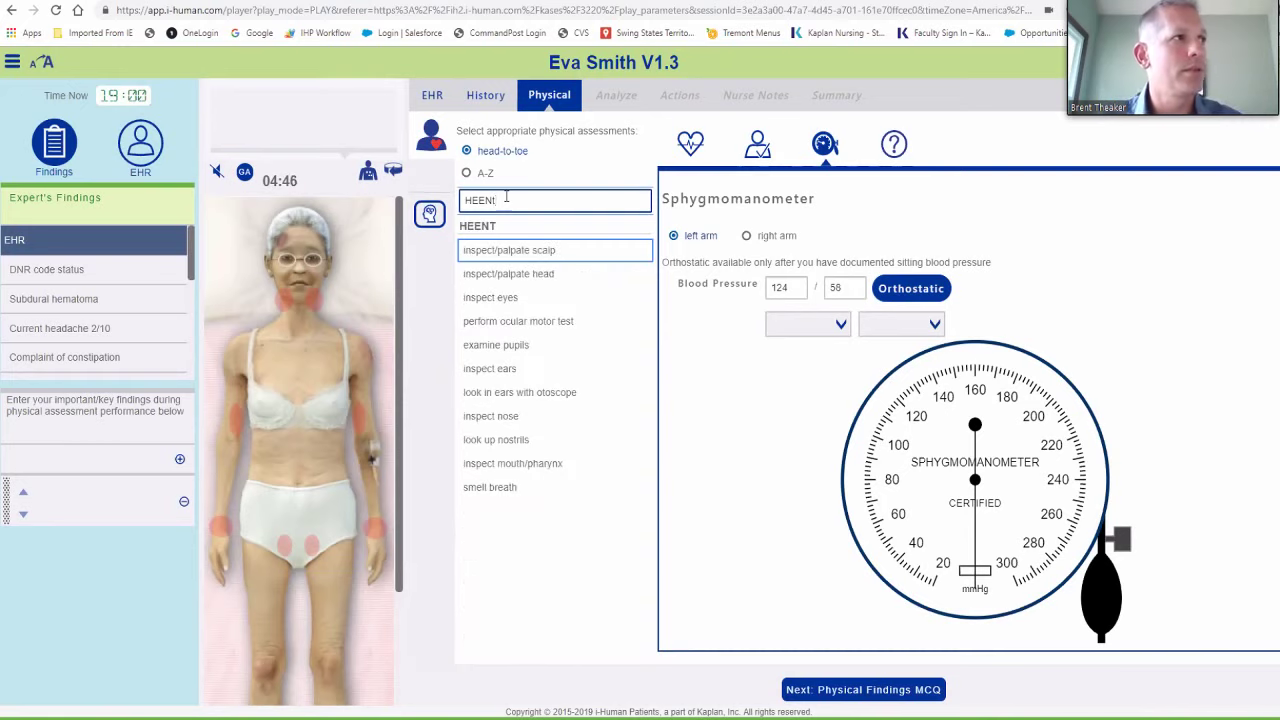
pyautogui.click(528, 321)
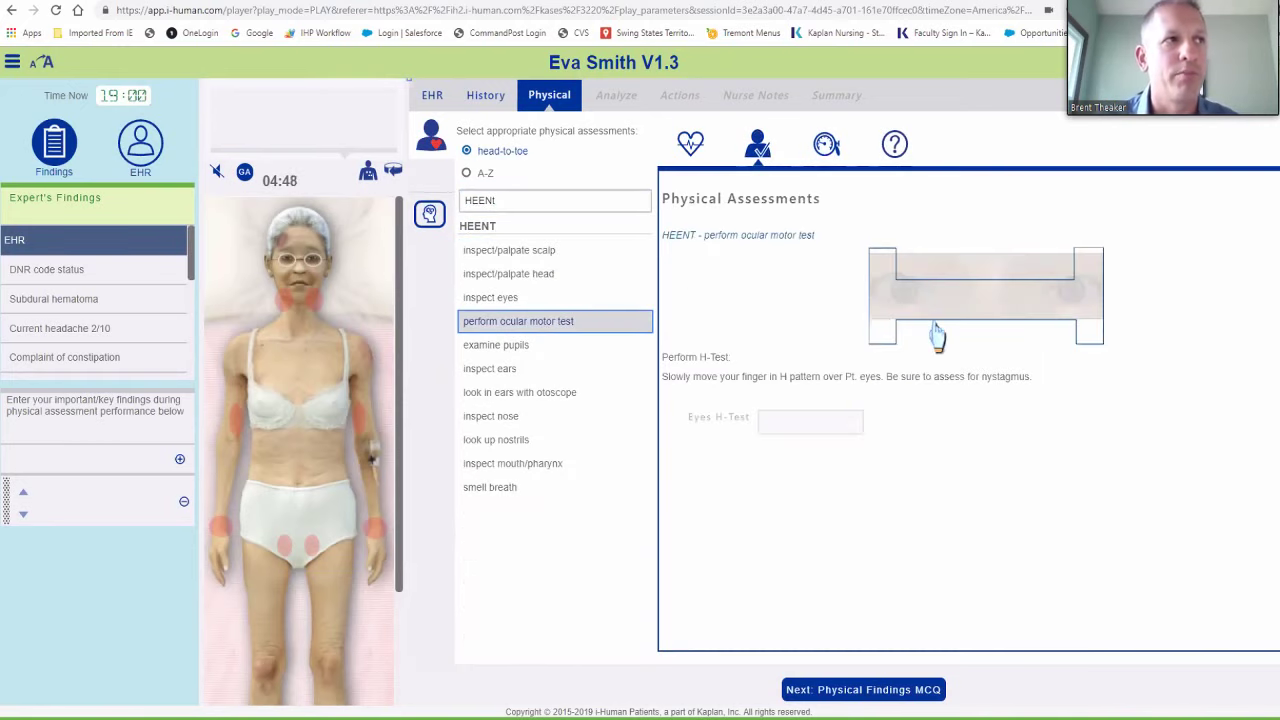
pyautogui.hotkey('ctrl', '+')
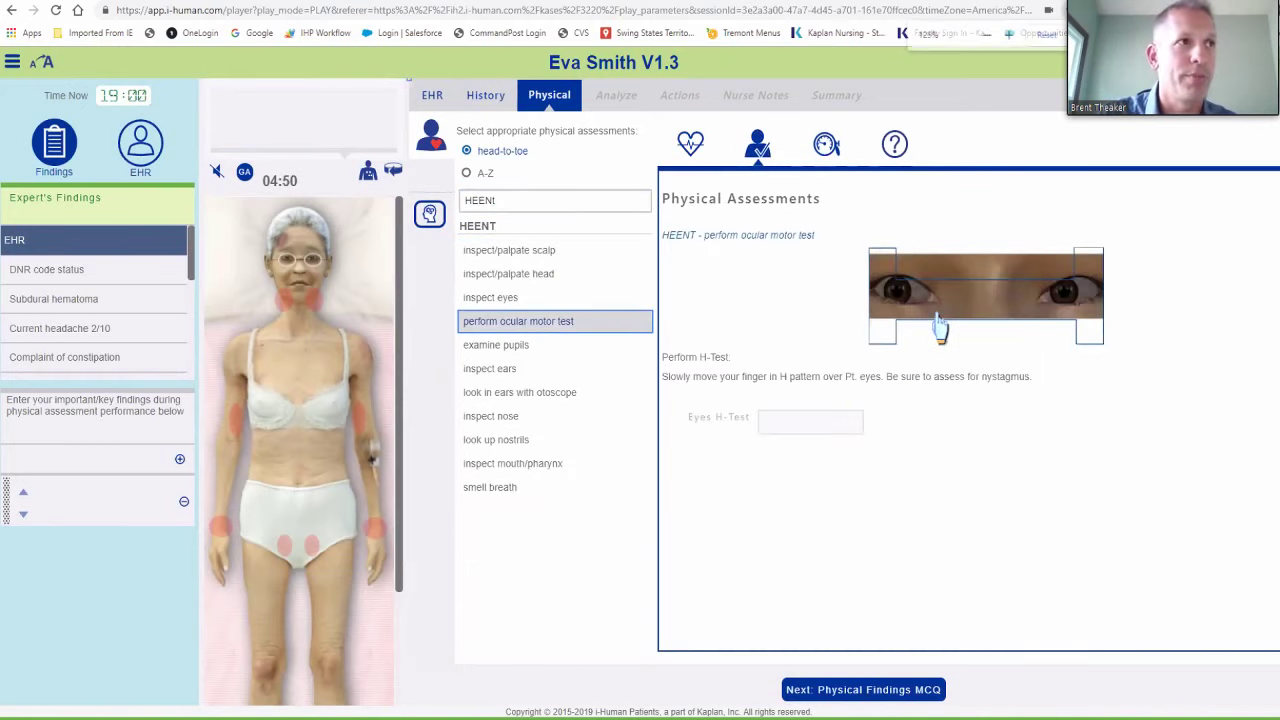
pyautogui.hotkey('ctrl', '+')
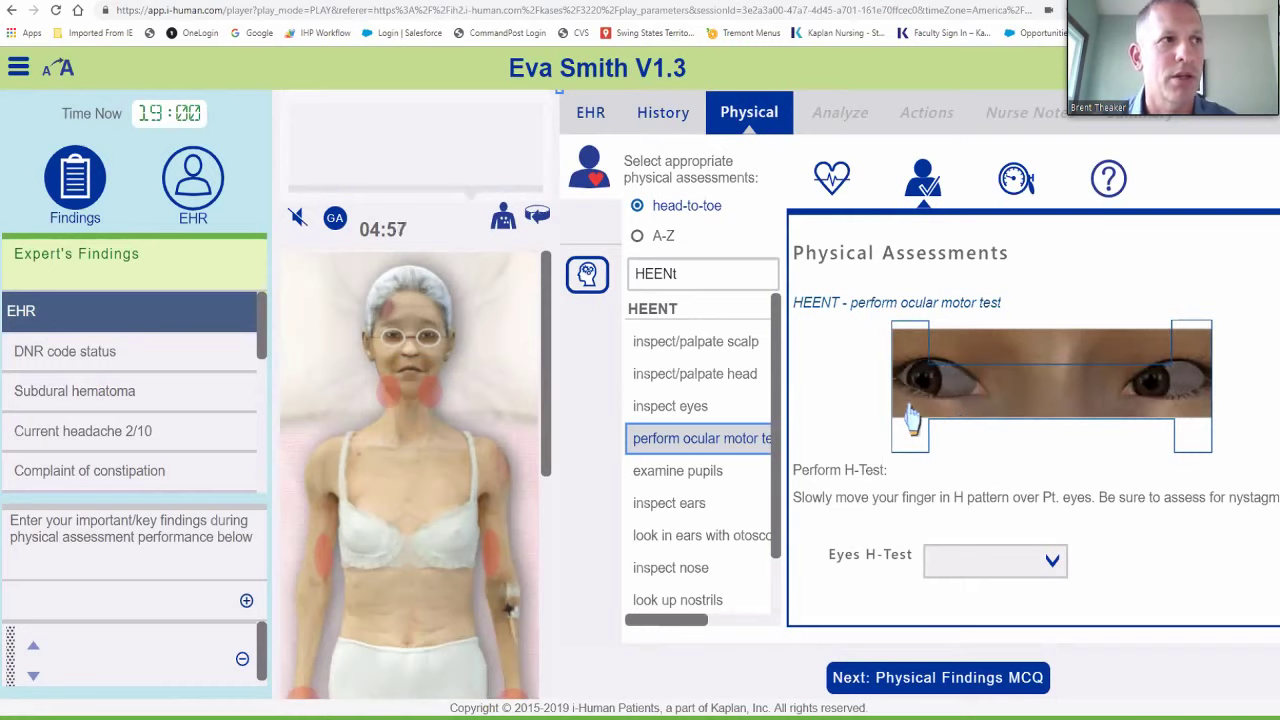
pyautogui.click(1045, 564)
pyautogui.click(955, 605)
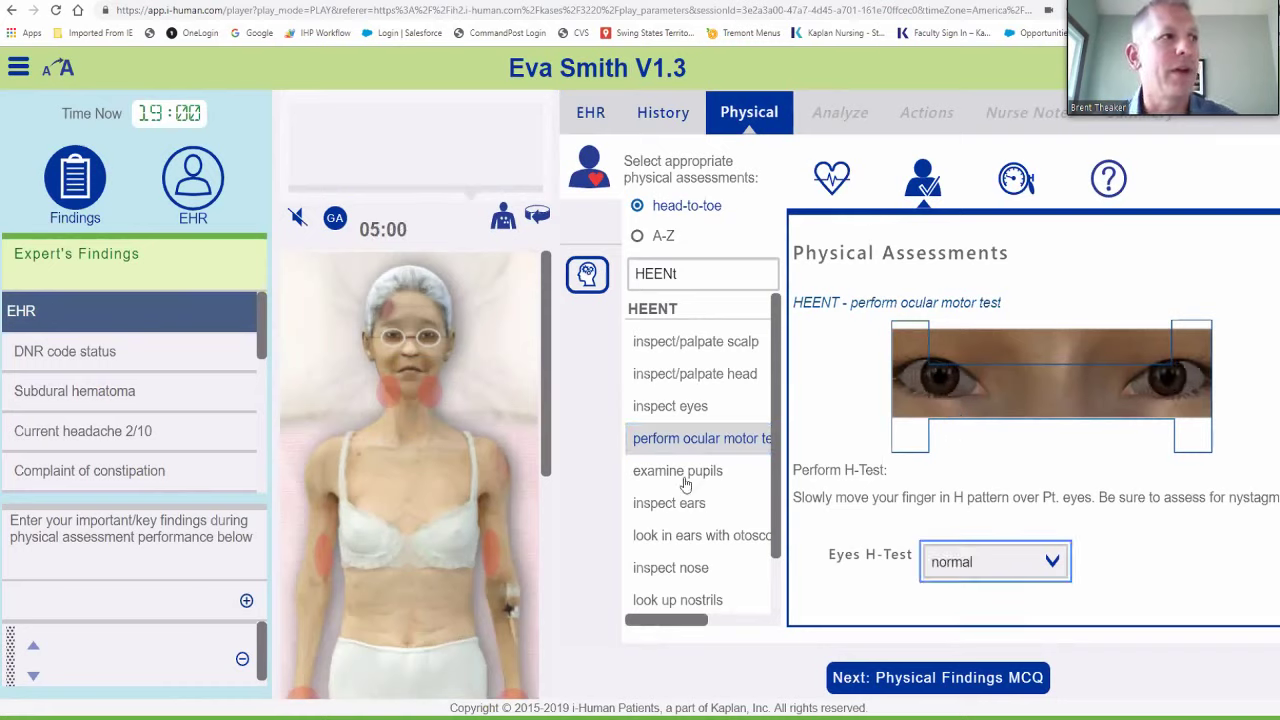
# Examine the reaction of both pupils and record the right and left pupil as normal reactive
pyautogui.click(684, 481)
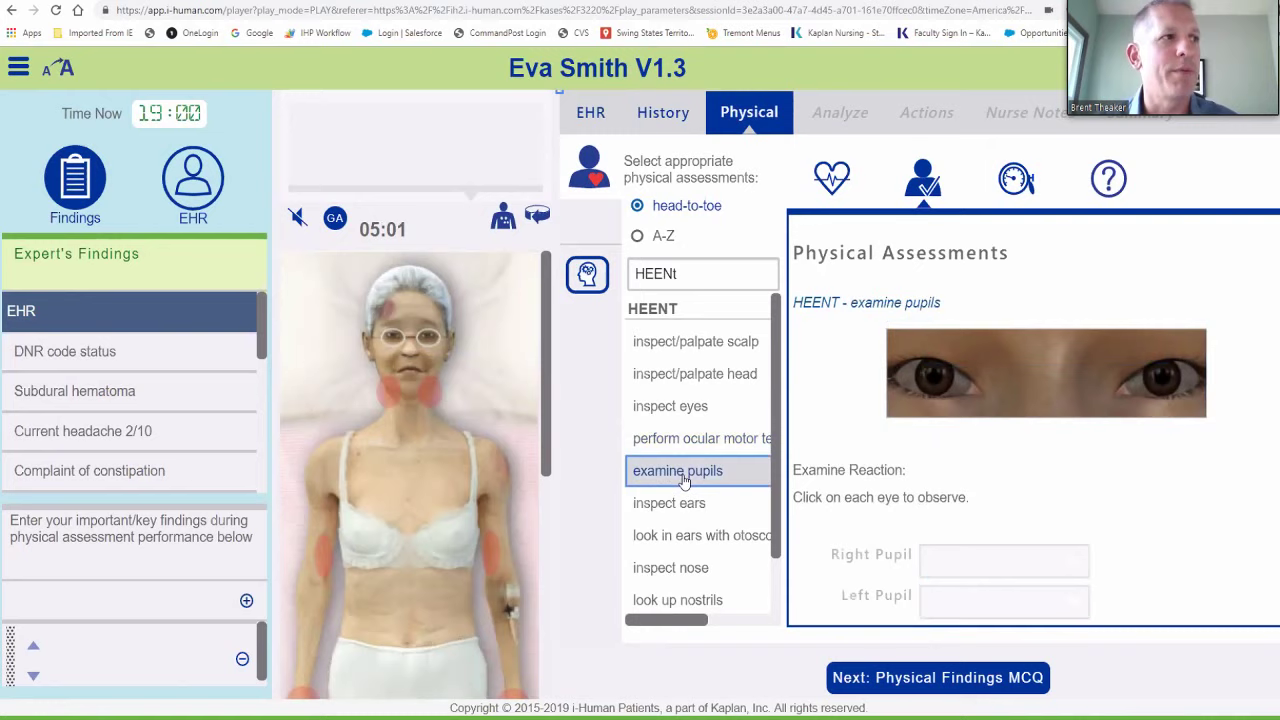
pyautogui.click(978, 400)
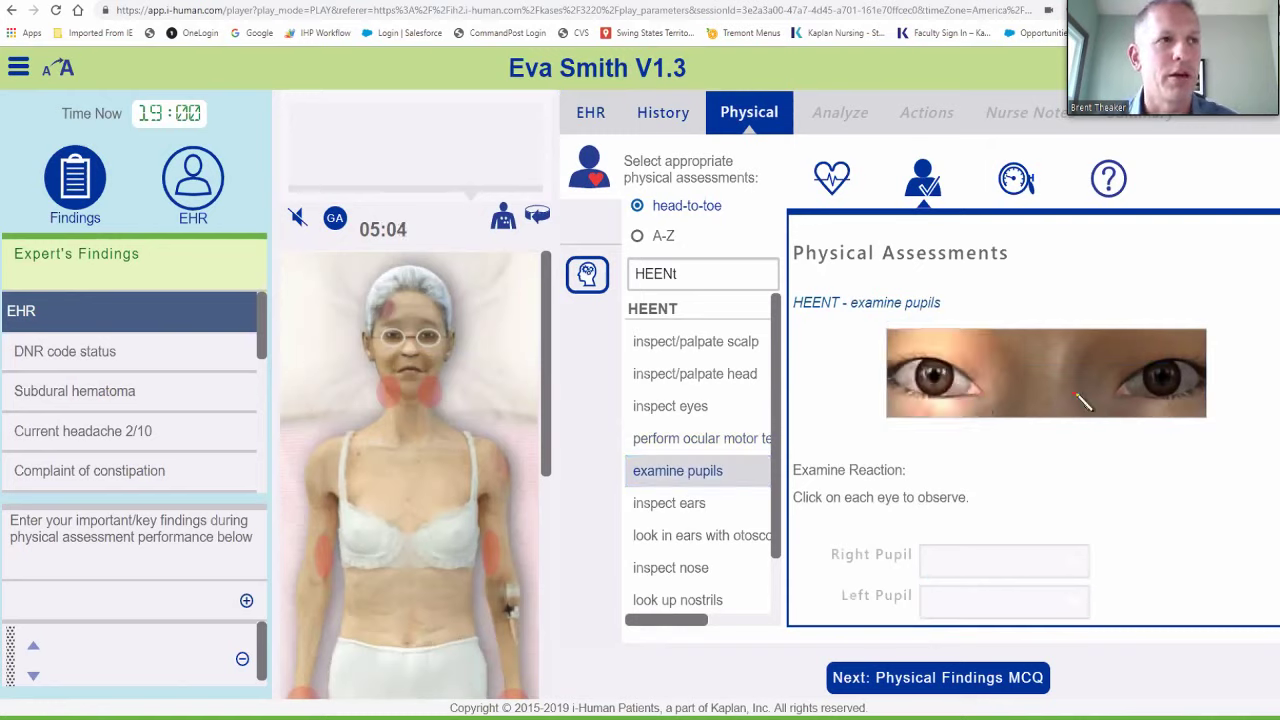
pyautogui.click(1180, 395)
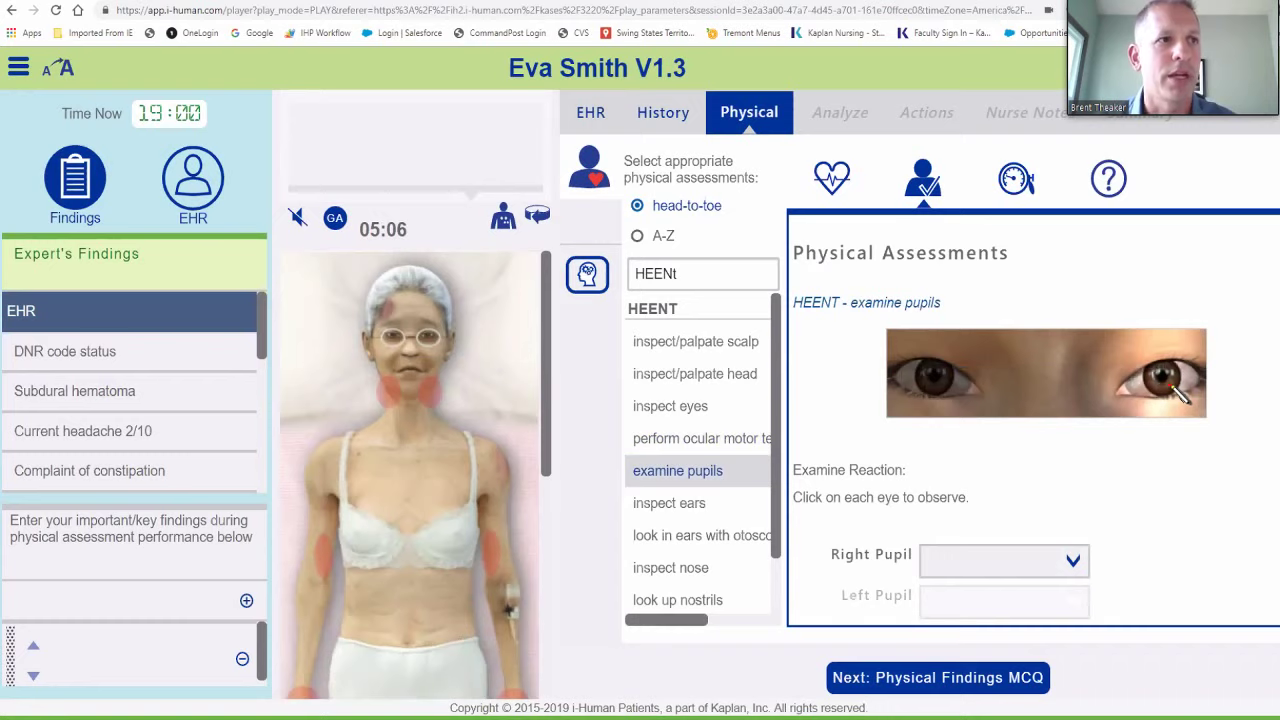
pyautogui.click(1004, 561)
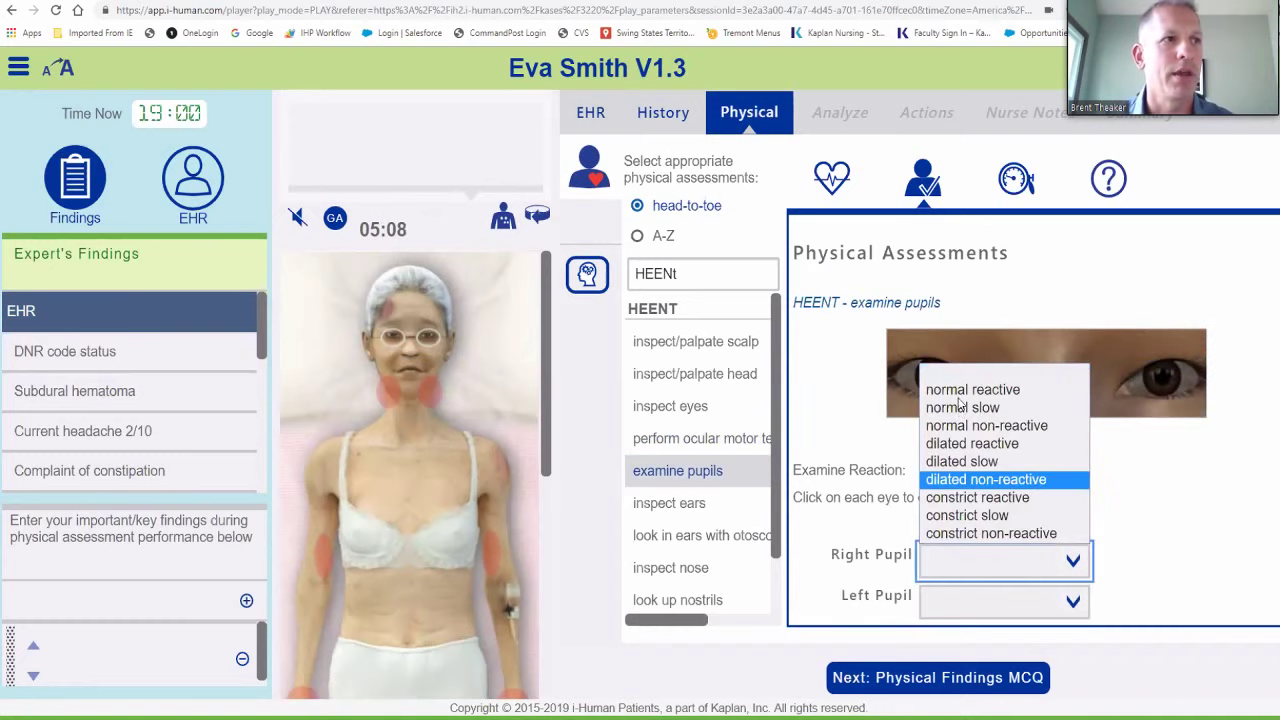
pyautogui.click(960, 375)
pyautogui.click(1011, 606)
pyautogui.click(991, 430)
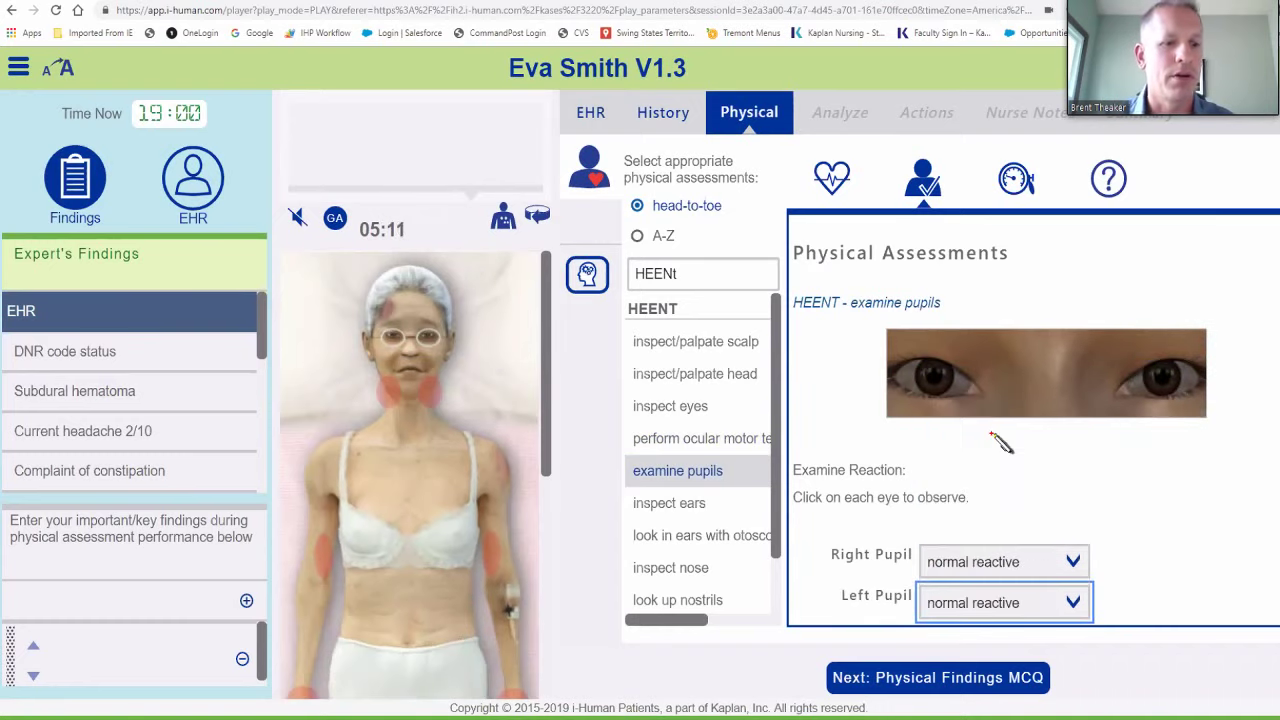
pyautogui.hotkey('ctrl', '-')
pyautogui.hotkey('ctrl', '-')
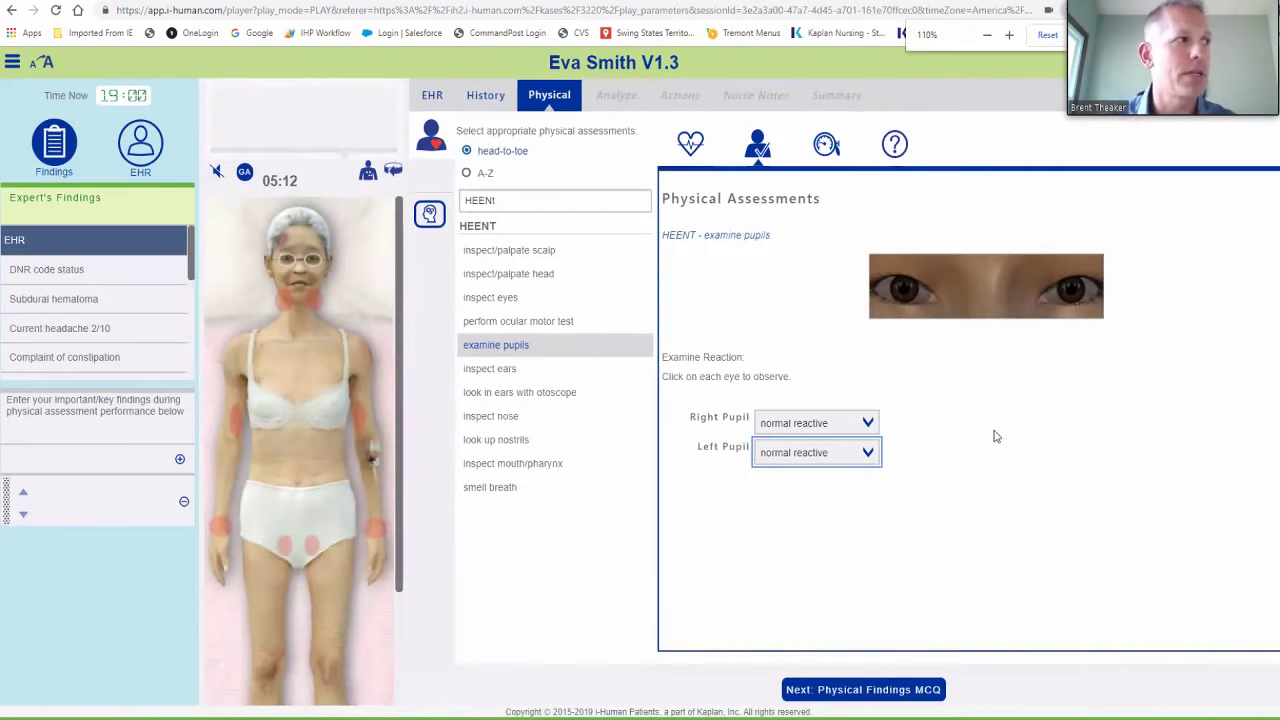
# Hide the body location guide, find the IV site assessment with the search term iv, and inspect its photo full screen
pyautogui.click(366, 172)
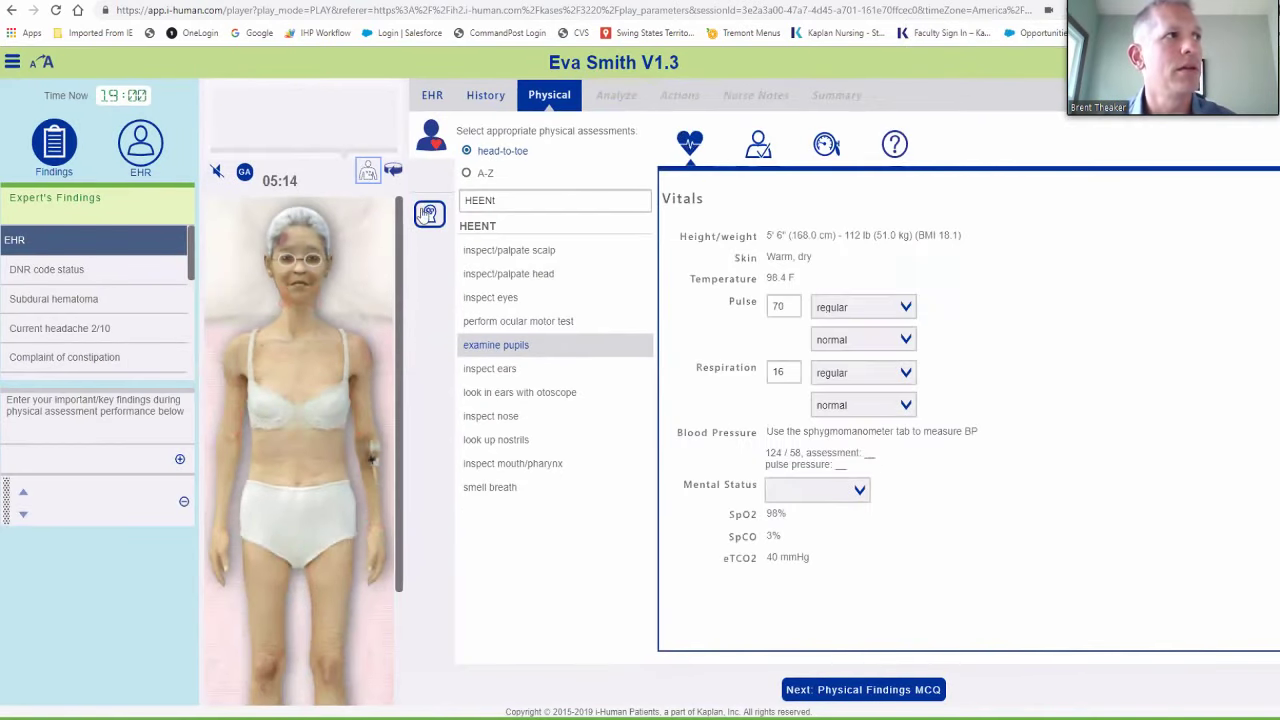
pyautogui.moveTo(500, 200); pyautogui.dragTo(453, 202)
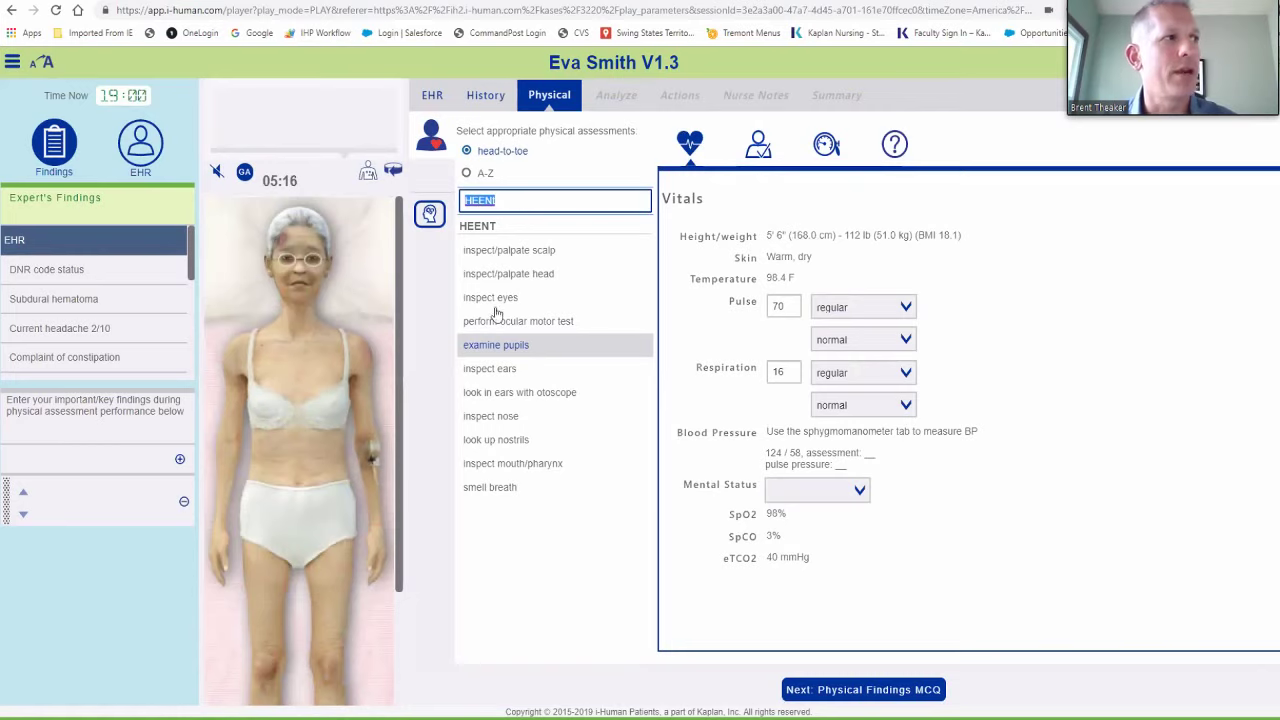
pyautogui.write('iv')
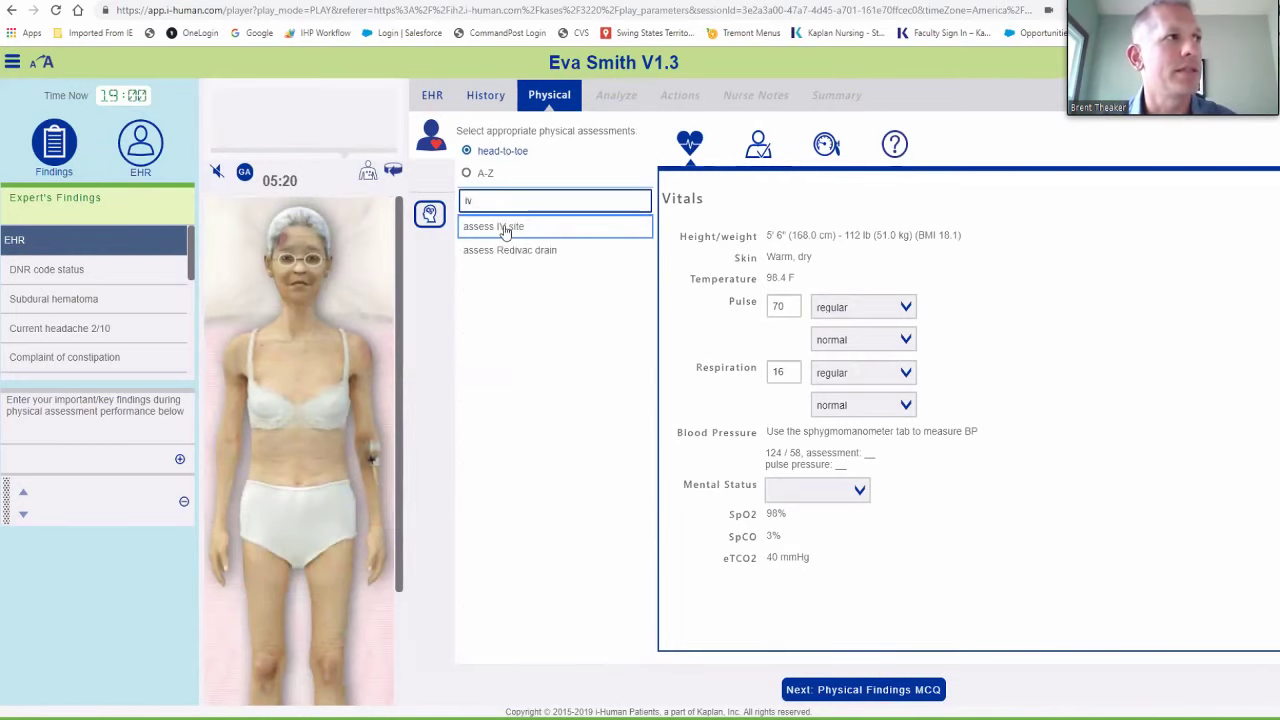
pyautogui.click(505, 230)
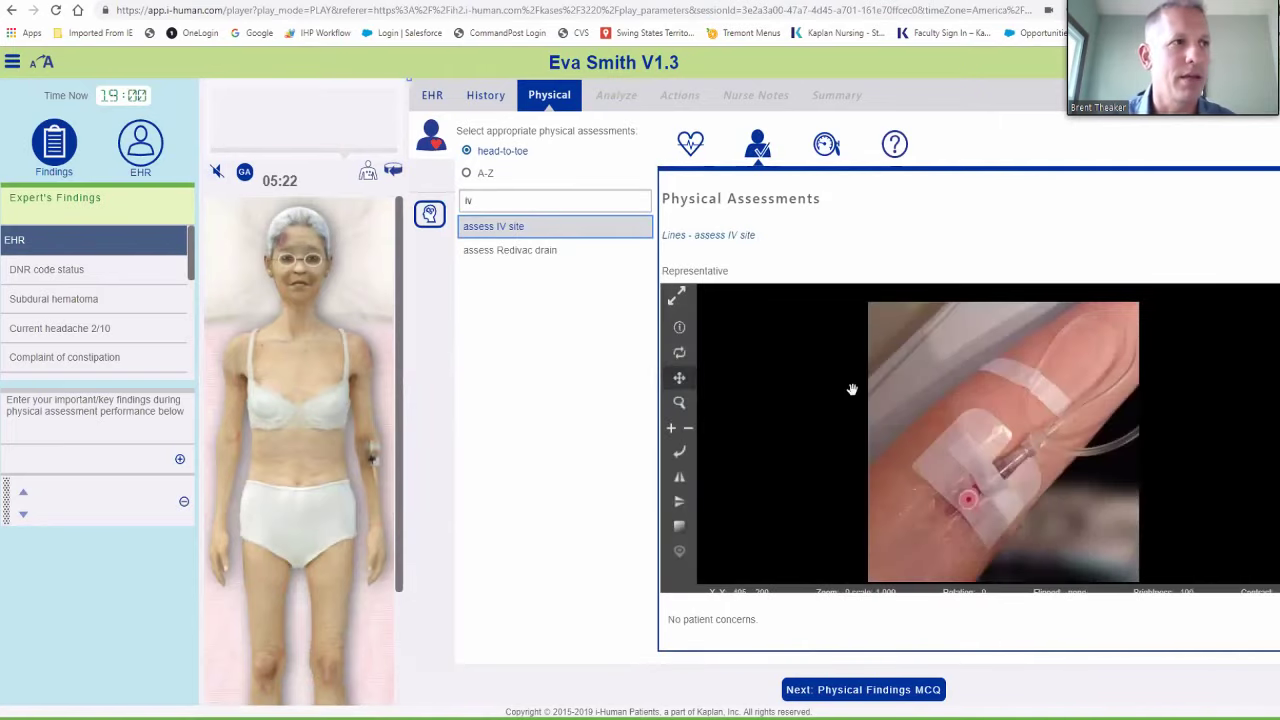
pyautogui.click(678, 296)
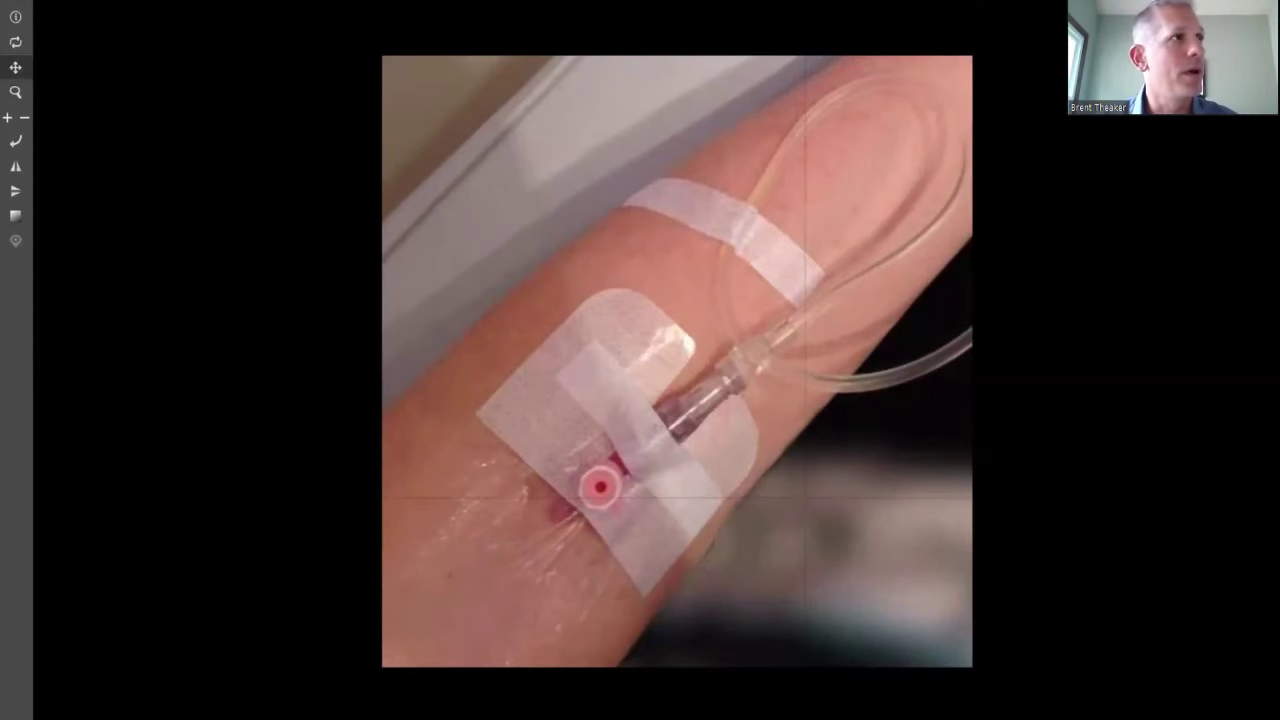
pyautogui.press('Escape')
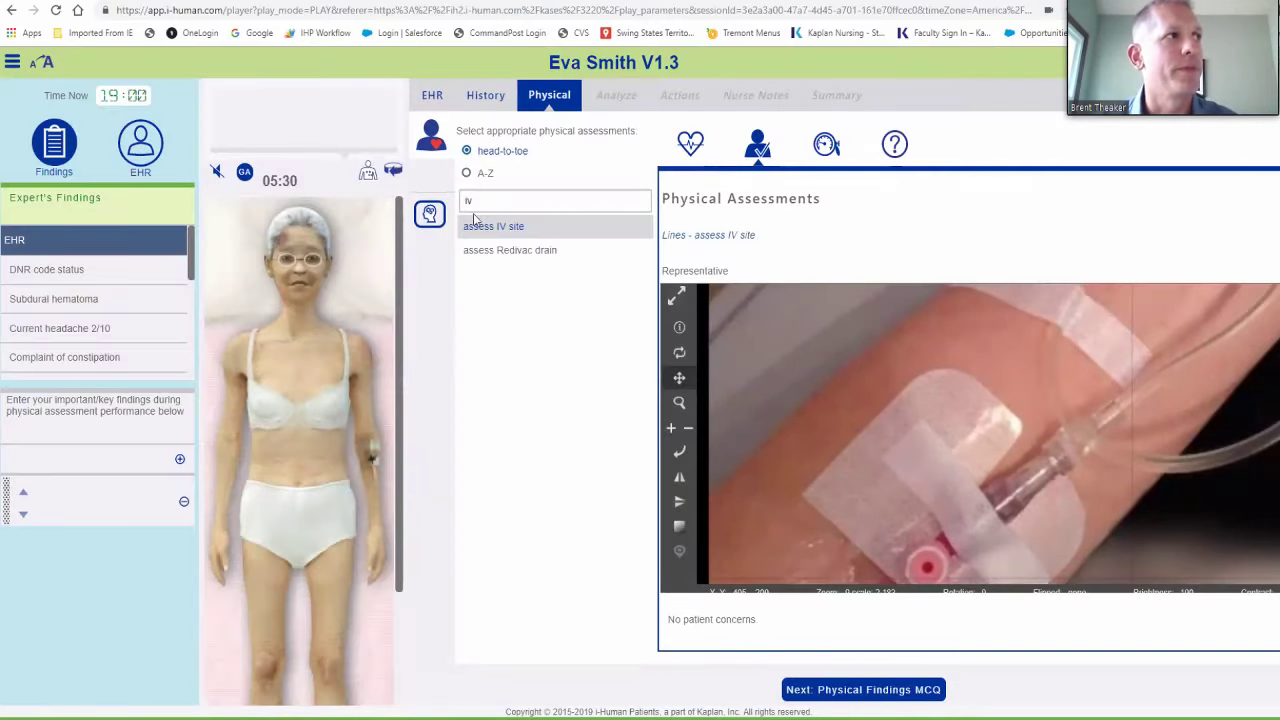
# Filter the assessments by aus and auscultate the heart at the tricuspid point and an upper chest point
pyautogui.moveTo(488, 200); pyautogui.dragTo(461, 201)
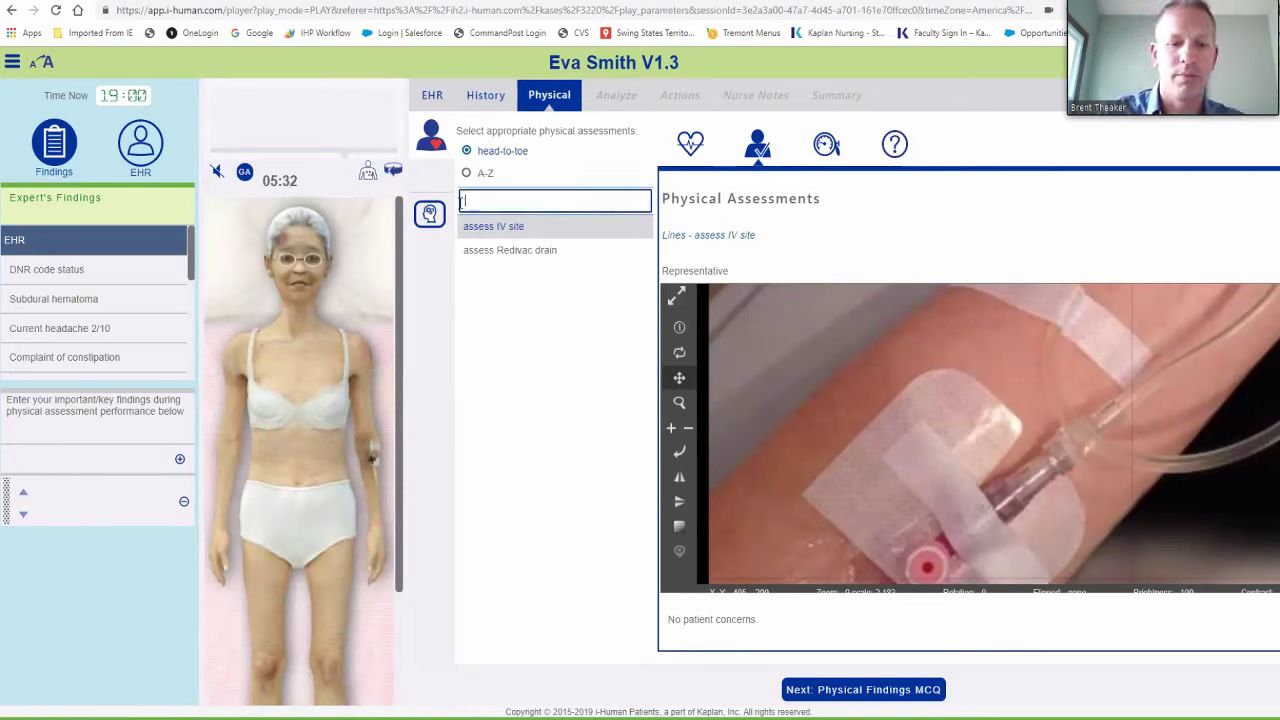
pyautogui.write('ausn')
pyautogui.press('BackSpace')
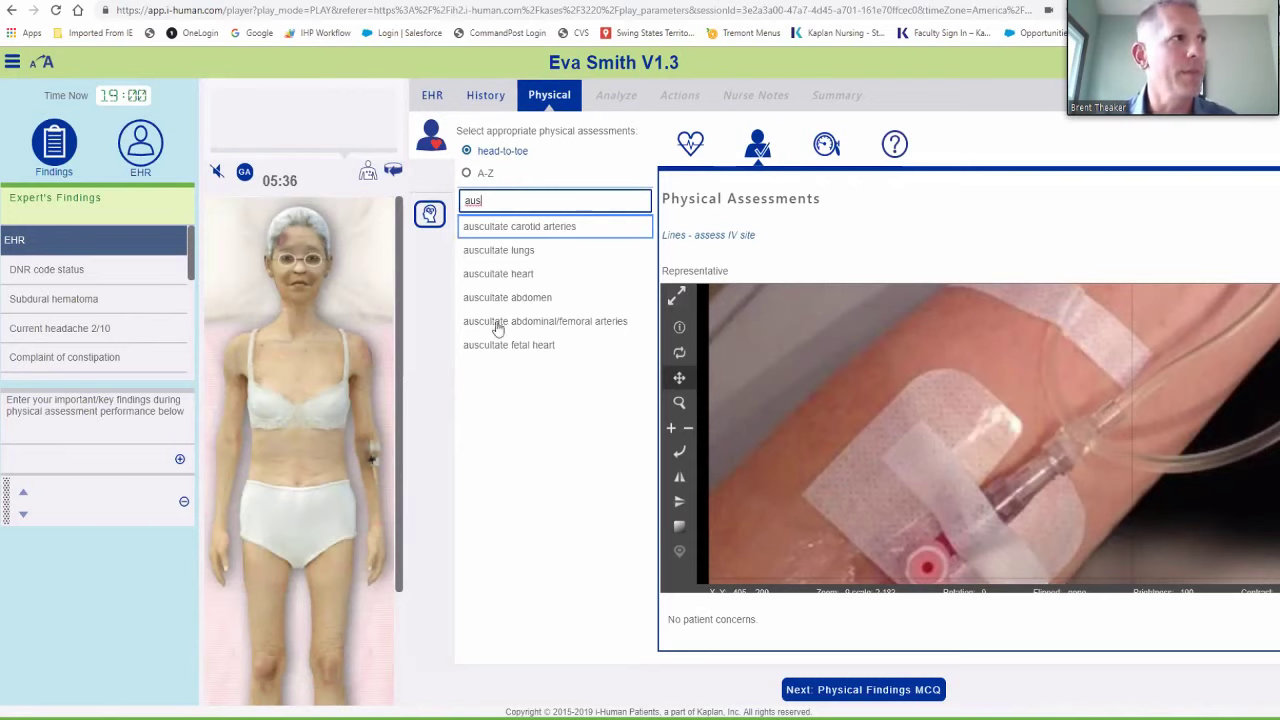
pyautogui.click(506, 275)
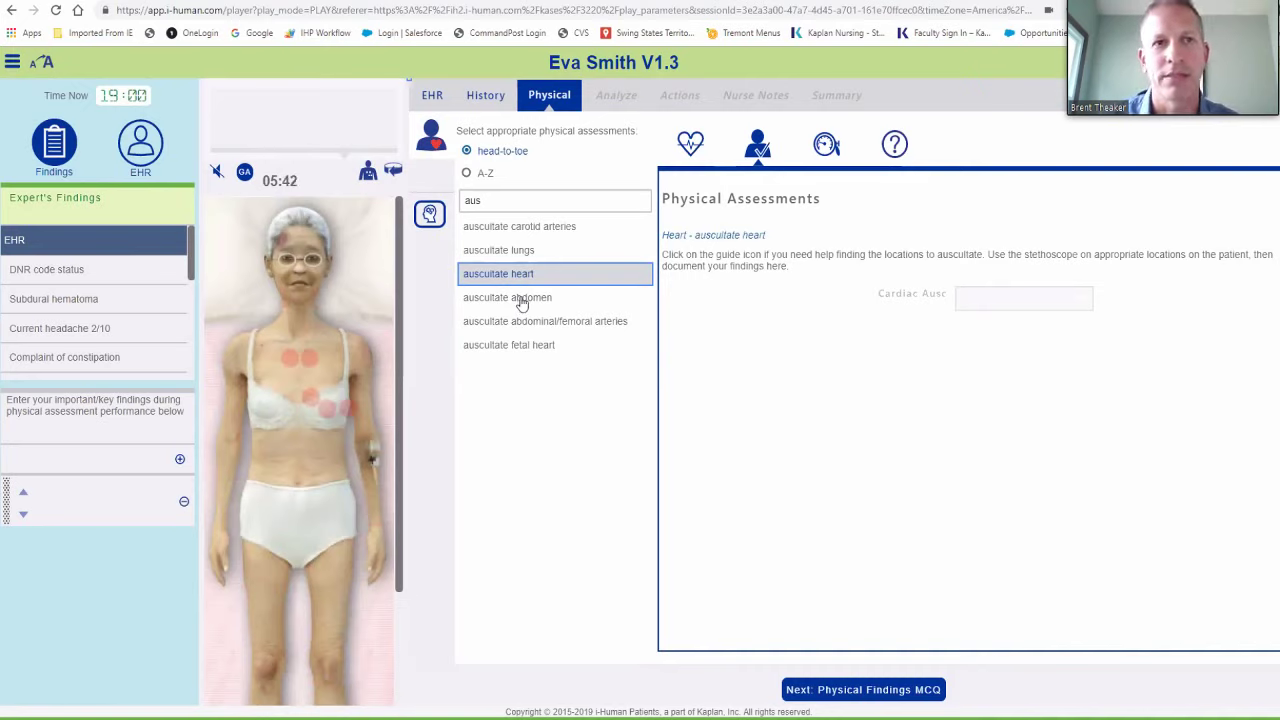
pyautogui.click(312, 398)
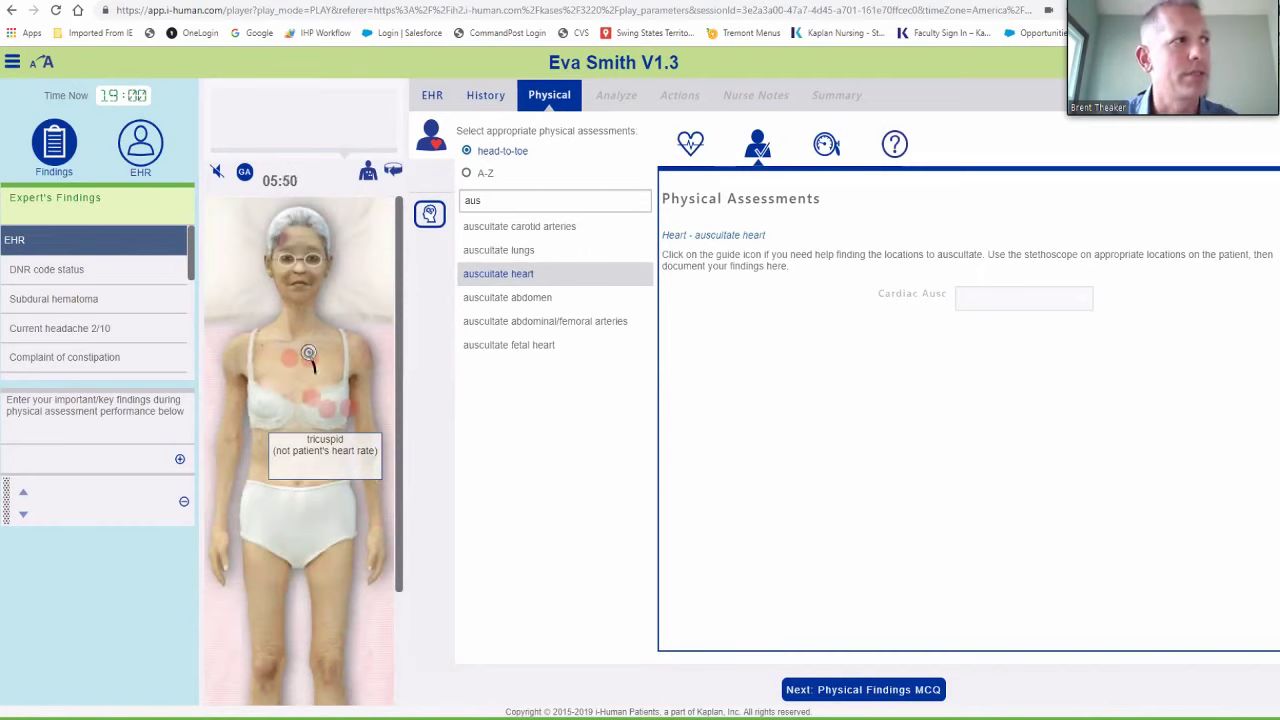
pyautogui.click(308, 353)
# Auscultate the left and right lungs on the patient's back and record both as normal
pyautogui.click(500, 251)
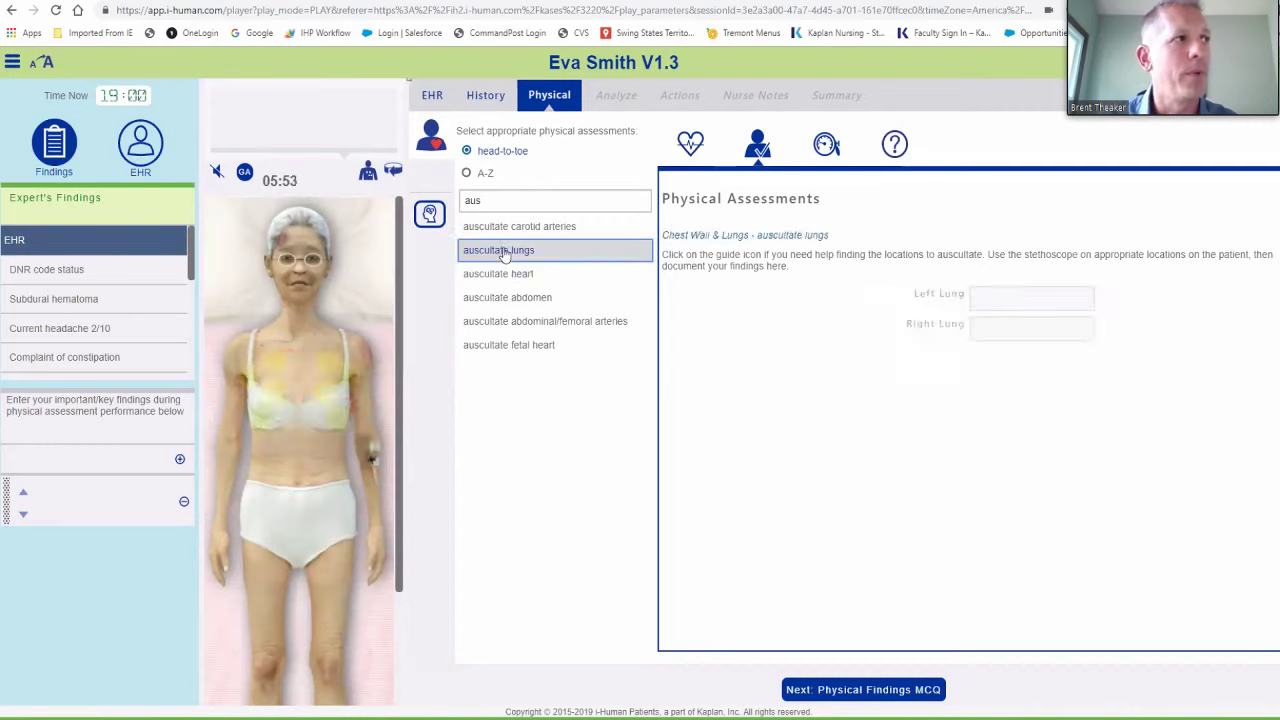
pyautogui.click(368, 172)
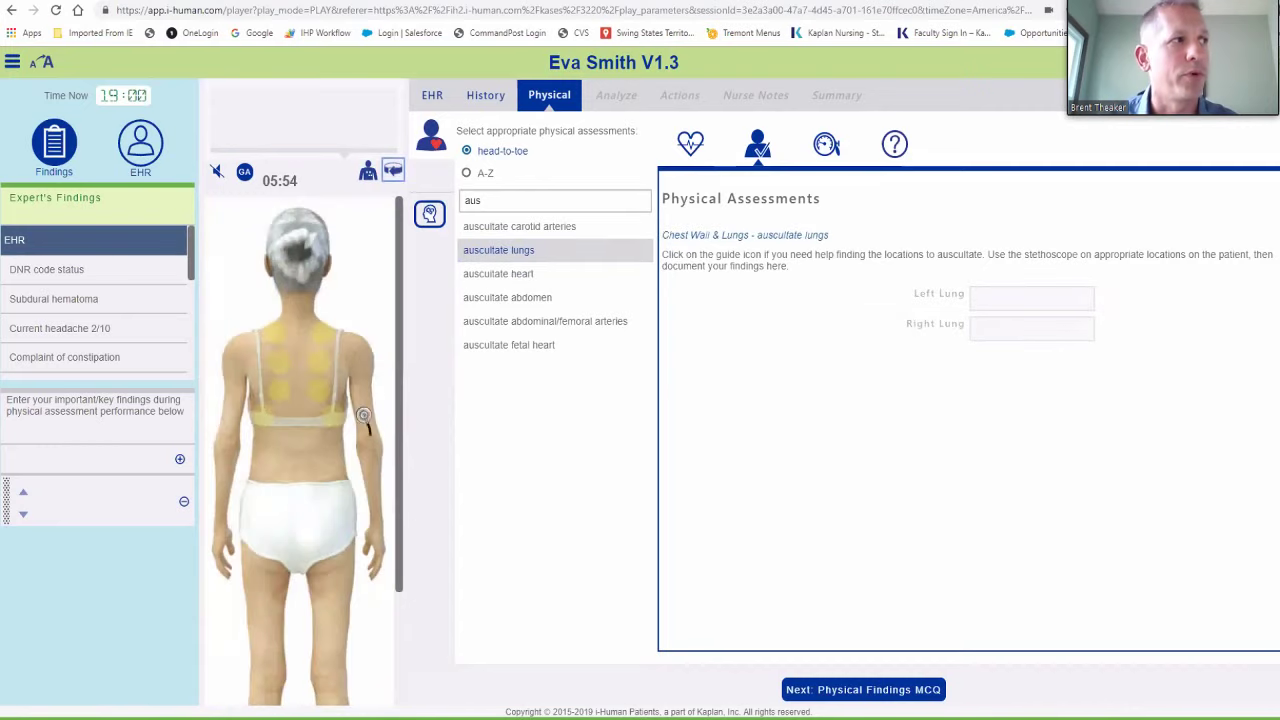
pyautogui.click(284, 362)
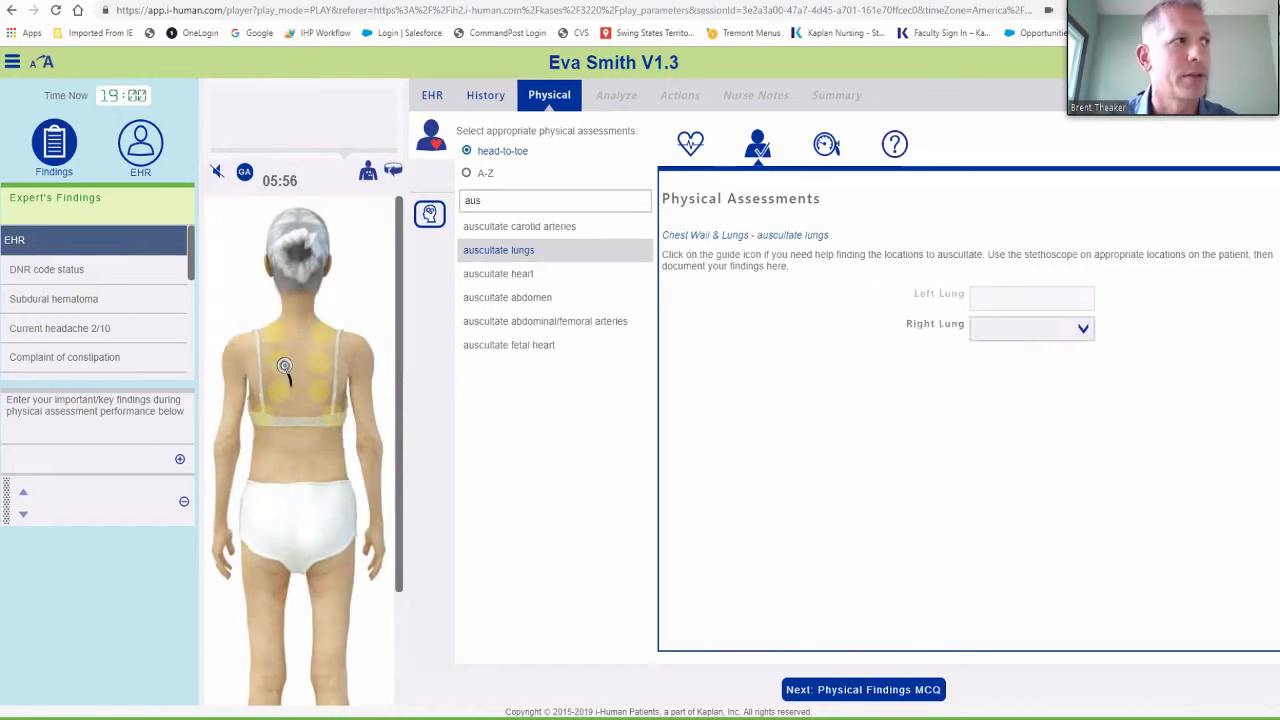
pyautogui.click(326, 348)
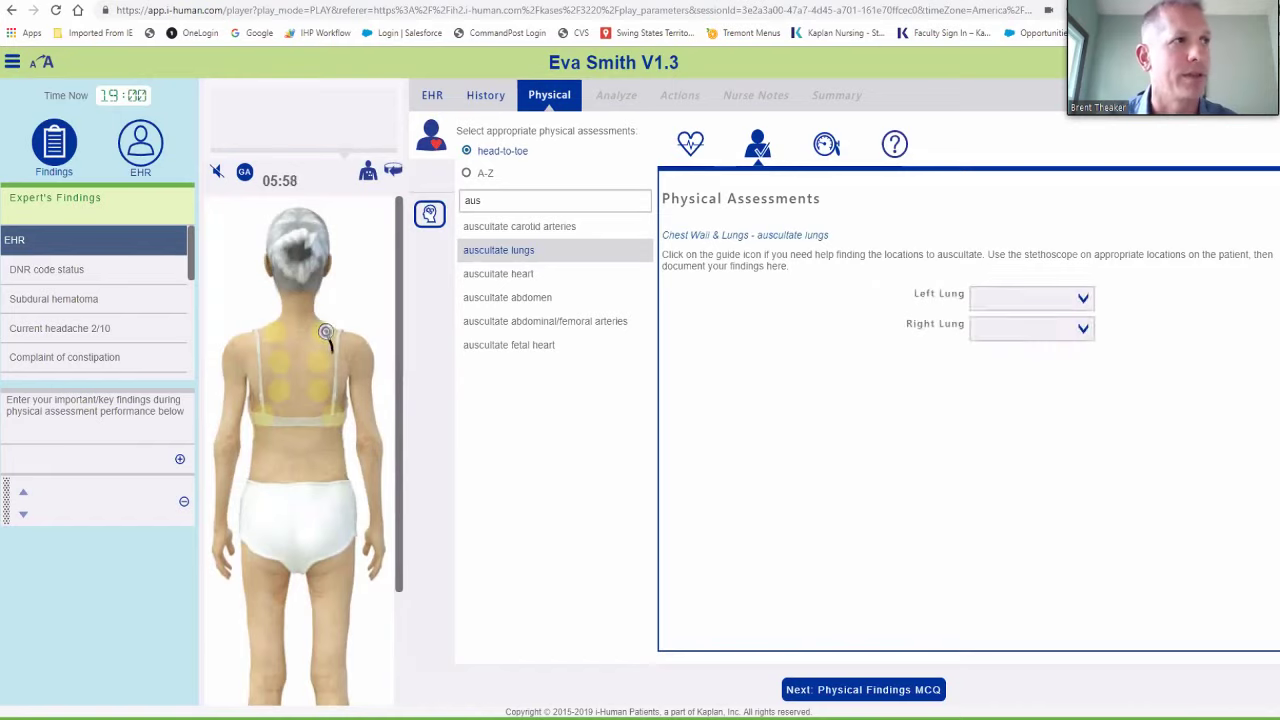
pyautogui.click(1030, 298)
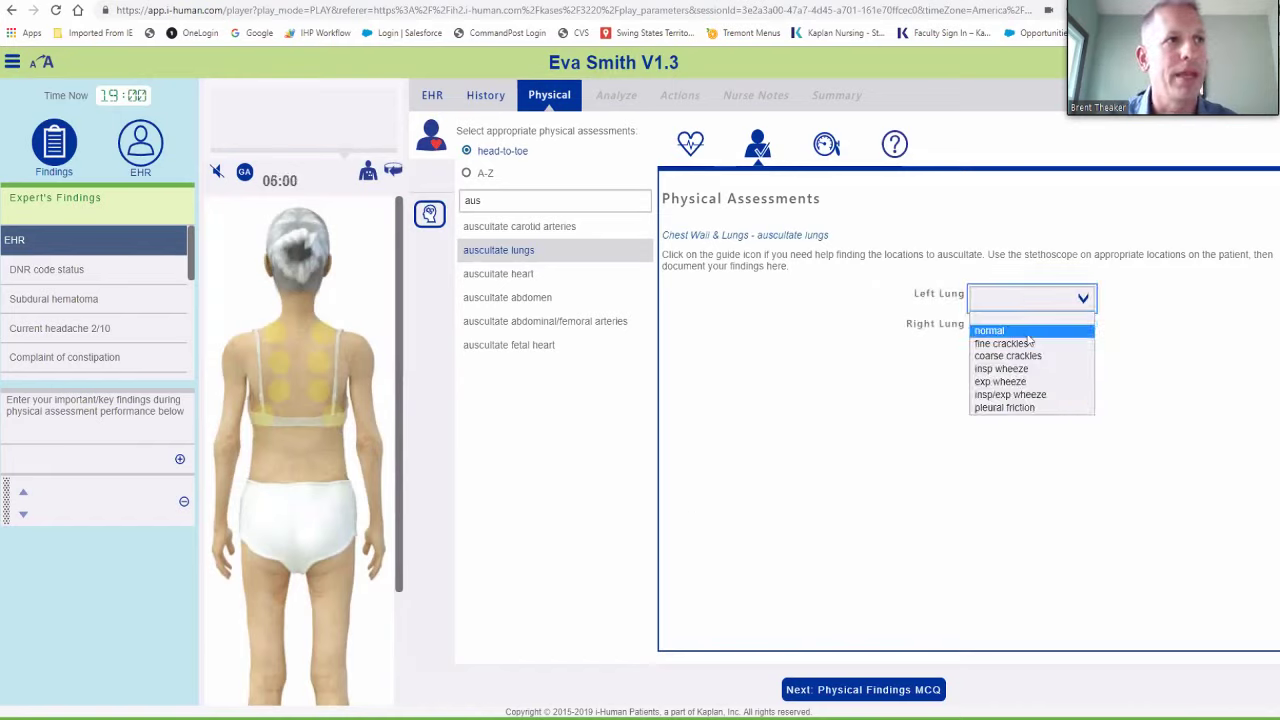
pyautogui.click(1030, 341)
pyautogui.click(1030, 329)
pyautogui.click(1030, 372)
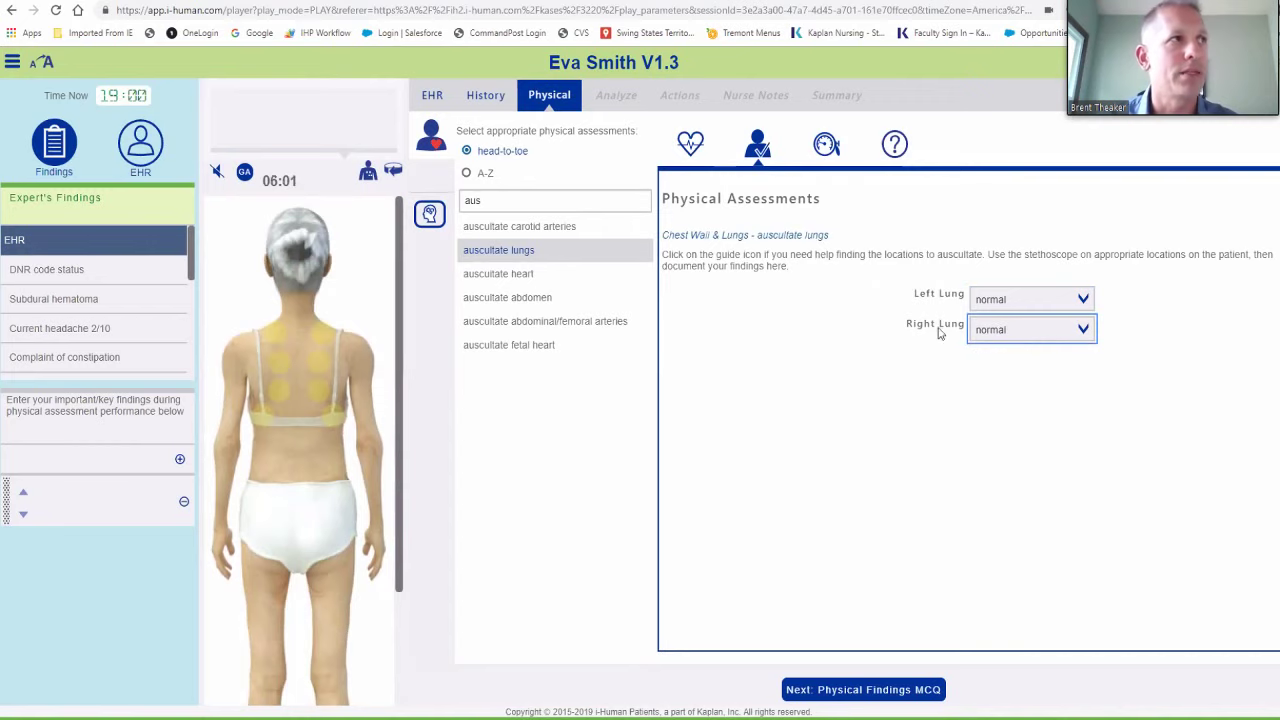
pyautogui.click(390, 172)
# Try to submit the physical assessments for evaluation
pyautogui.click(878, 692)
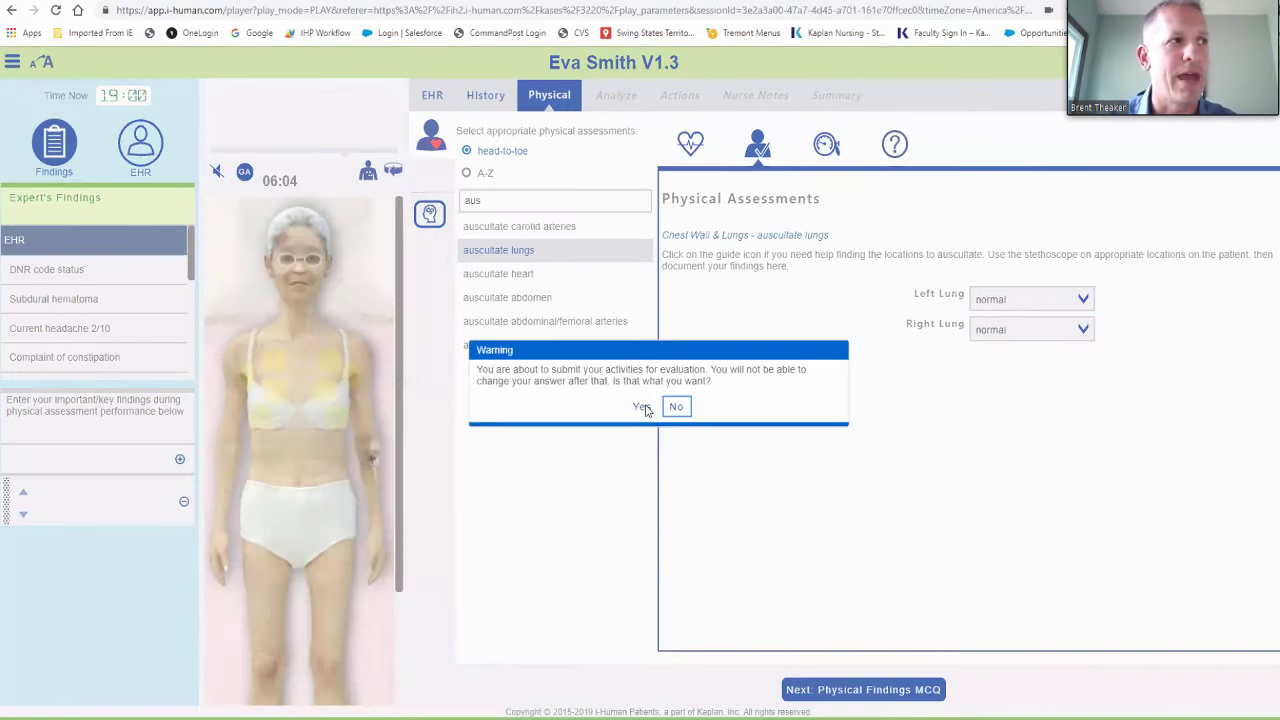
pyautogui.click(642, 407)
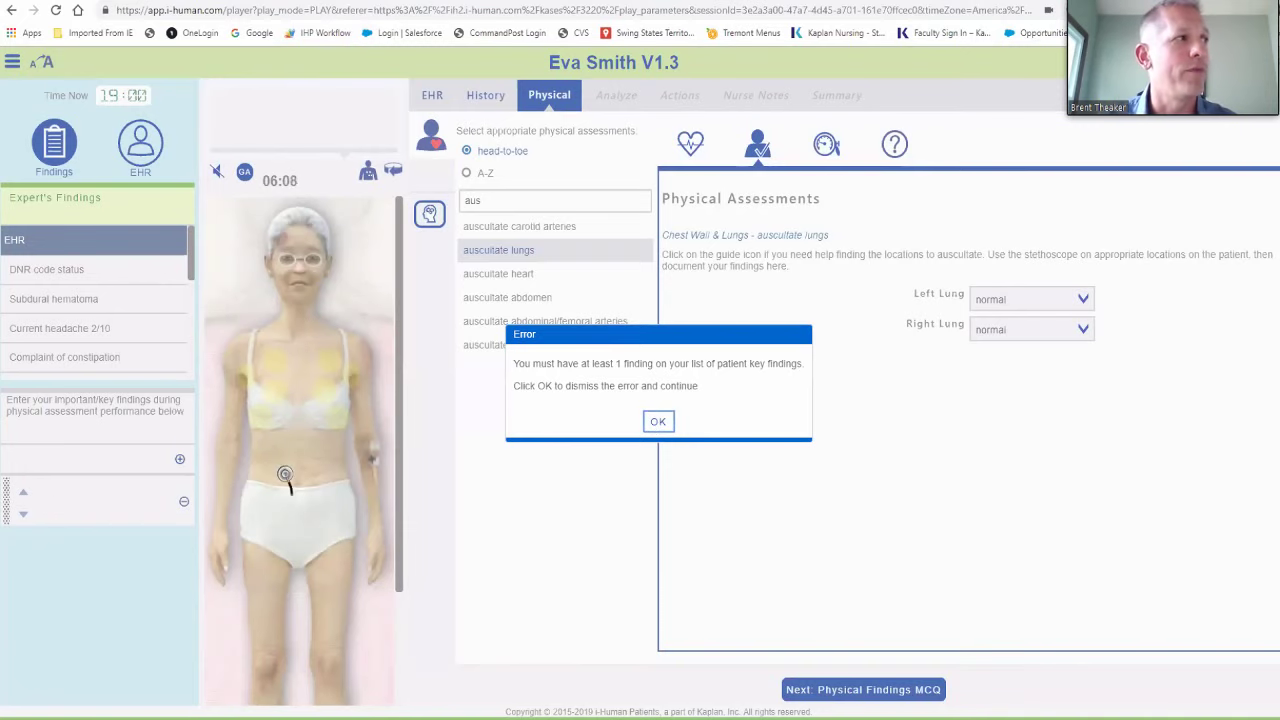
pyautogui.press('Return')
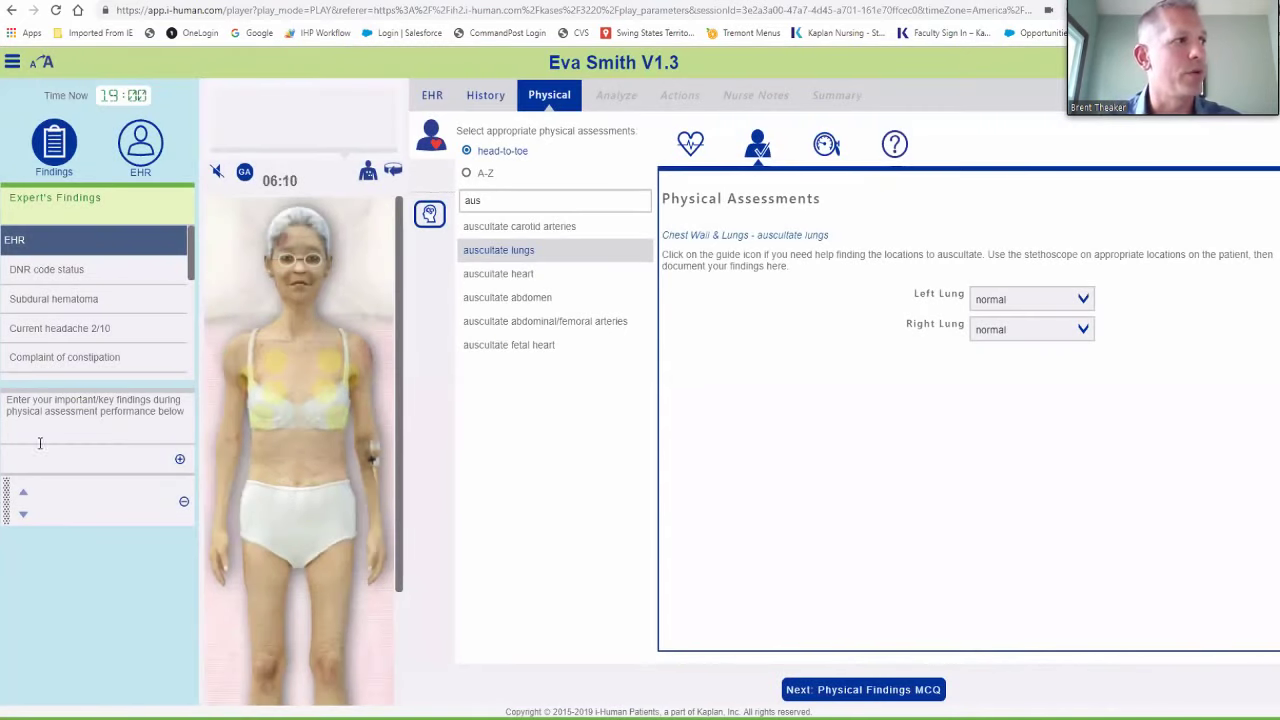
# Enter xxx as a key finding and submit the physical assessments to proceed to the findings question
pyautogui.click(43, 490)
pyautogui.write('xxx')
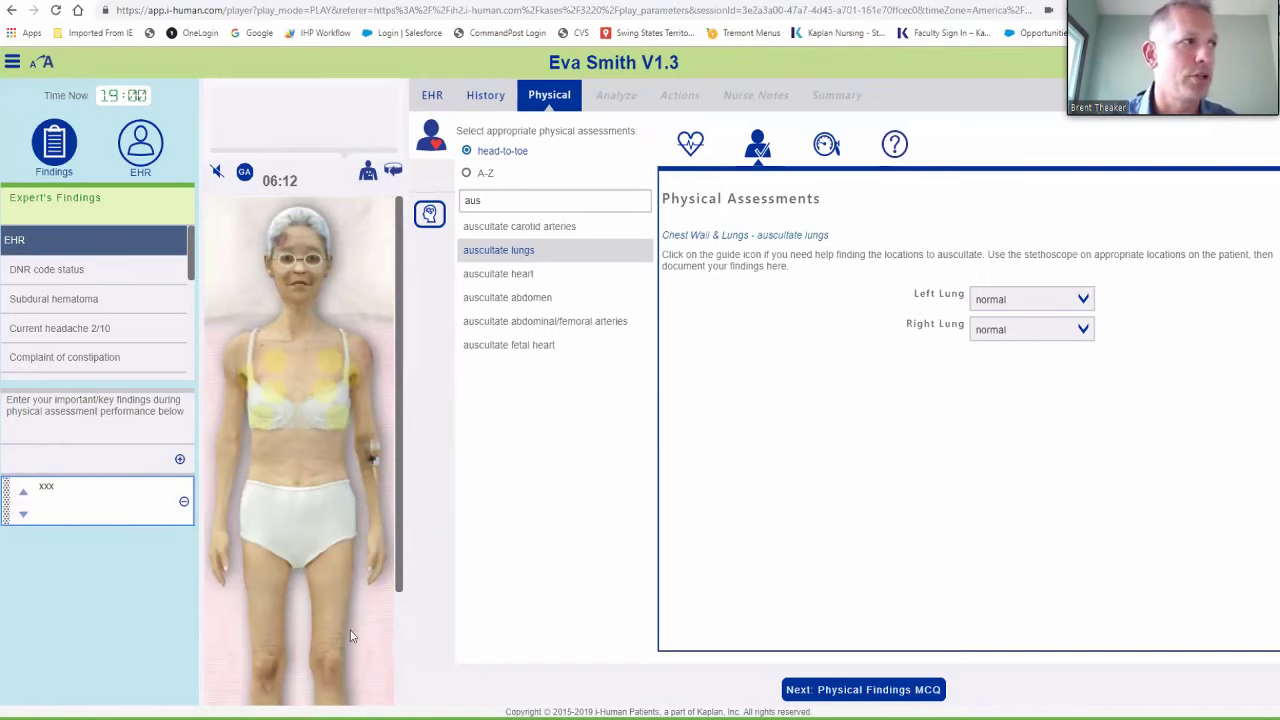
pyautogui.click(863, 689)
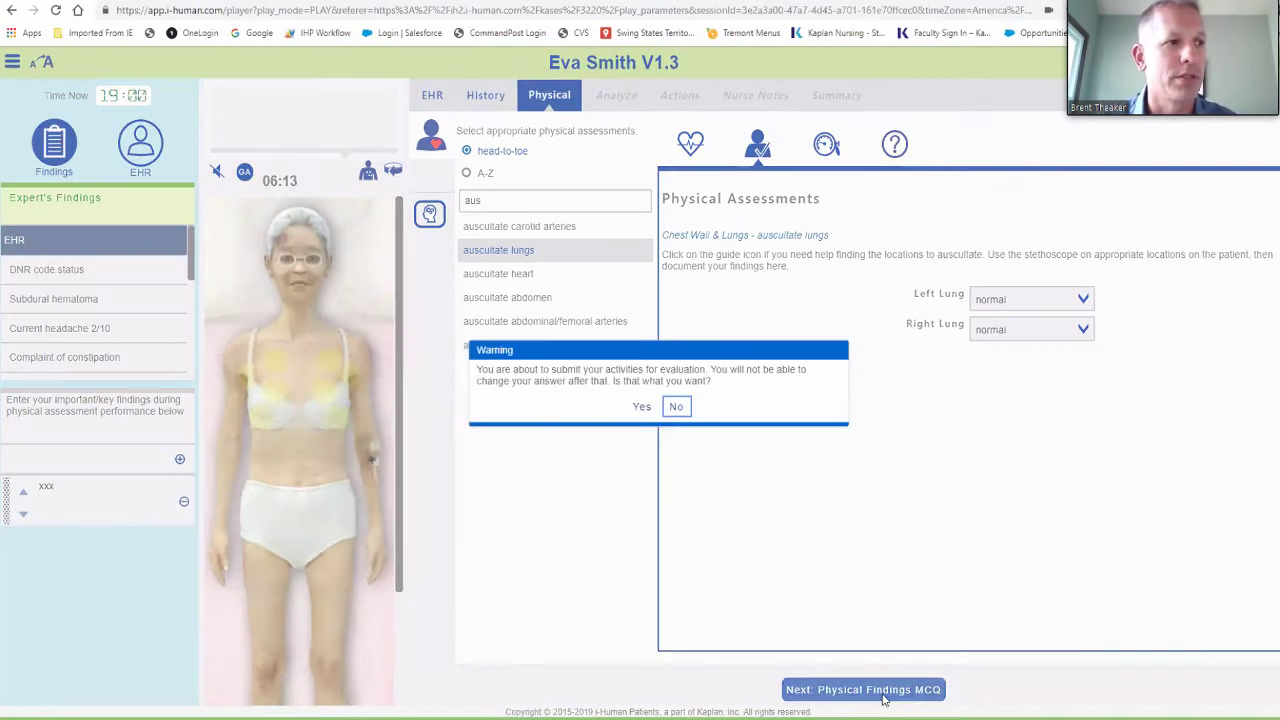
pyautogui.click(641, 406)
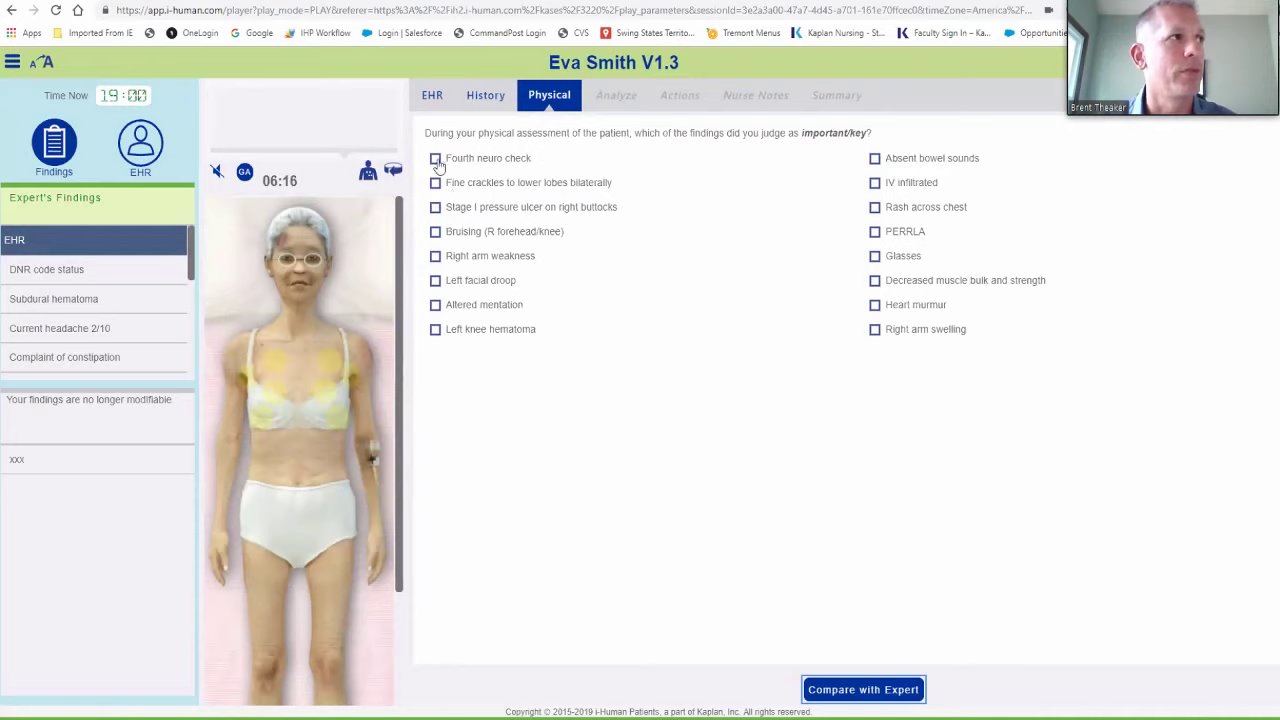
# Mark Fourth neuro check, Glasses and IV infiltrated as key physical findings and submit them for comparison with the expert
pyautogui.click(435, 158)
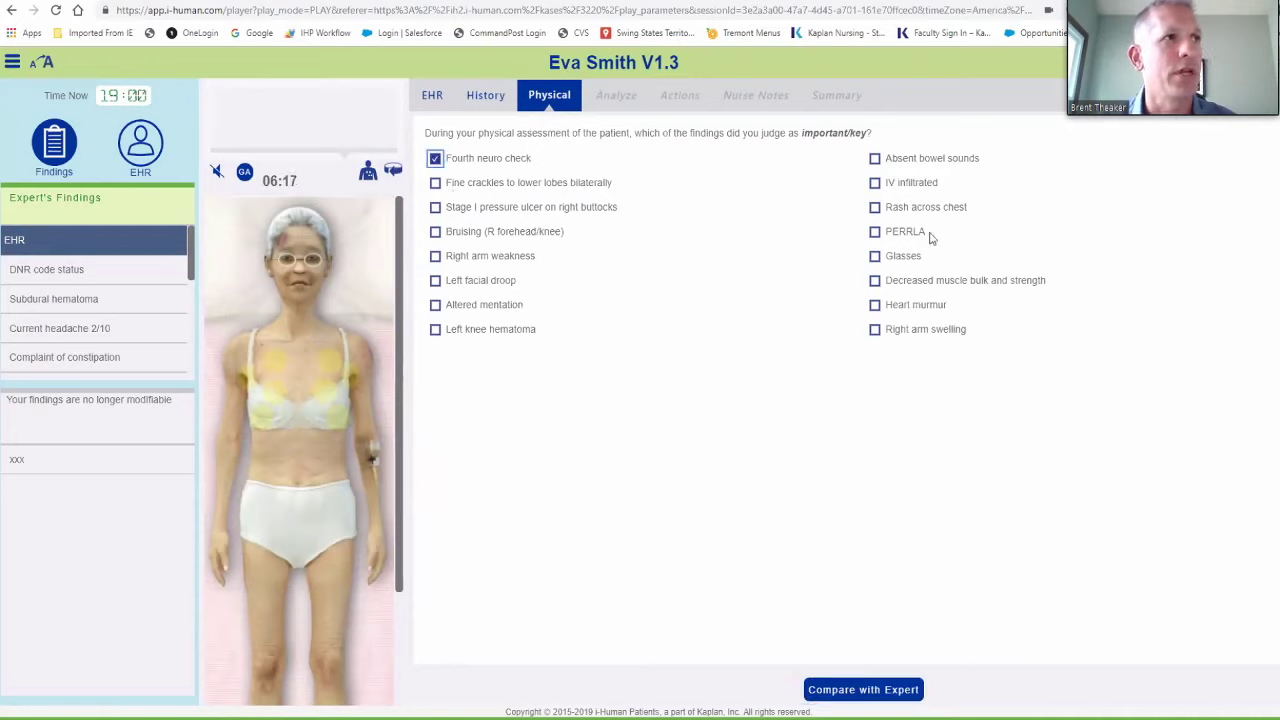
pyautogui.click(875, 256)
pyautogui.click(875, 183)
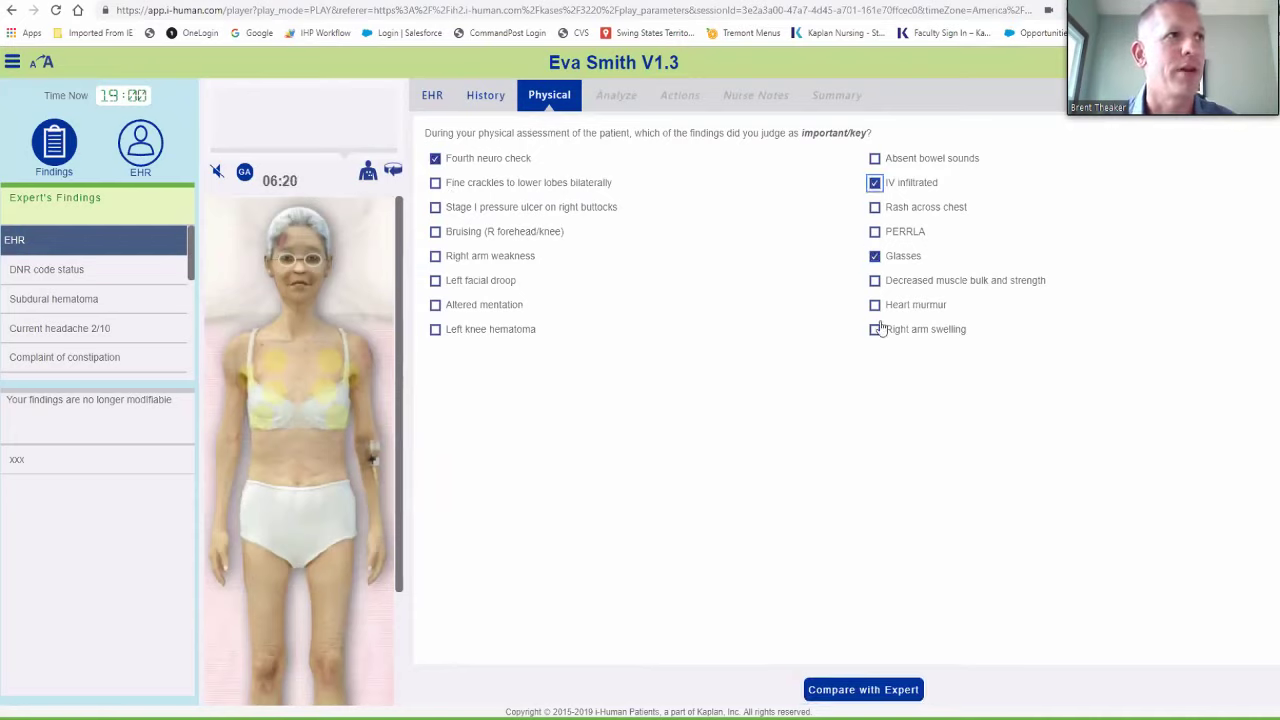
pyautogui.click(895, 694)
pyautogui.click(641, 408)
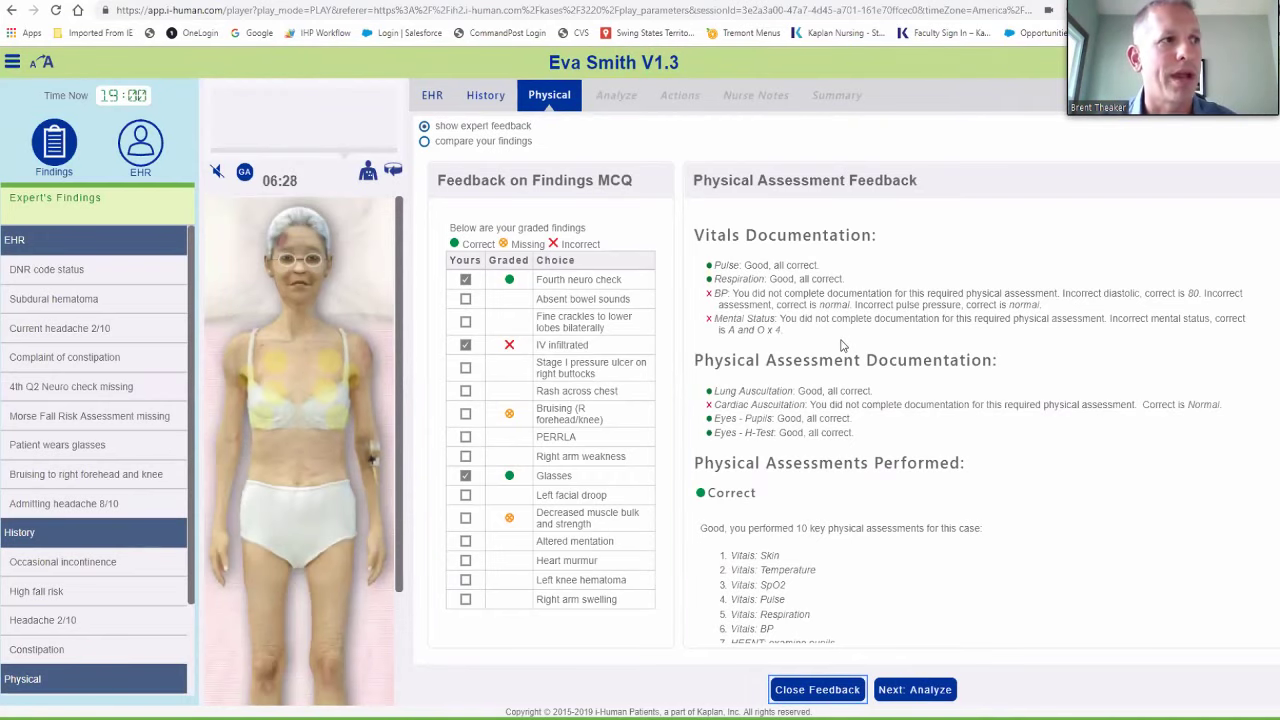
# Review the expert's physical assessment feedback, from performed and missing assessments through performance errors to the findings explanations
pyautogui.scroll(-2, 808, 395)
pyautogui.scroll(-2, 810, 398)
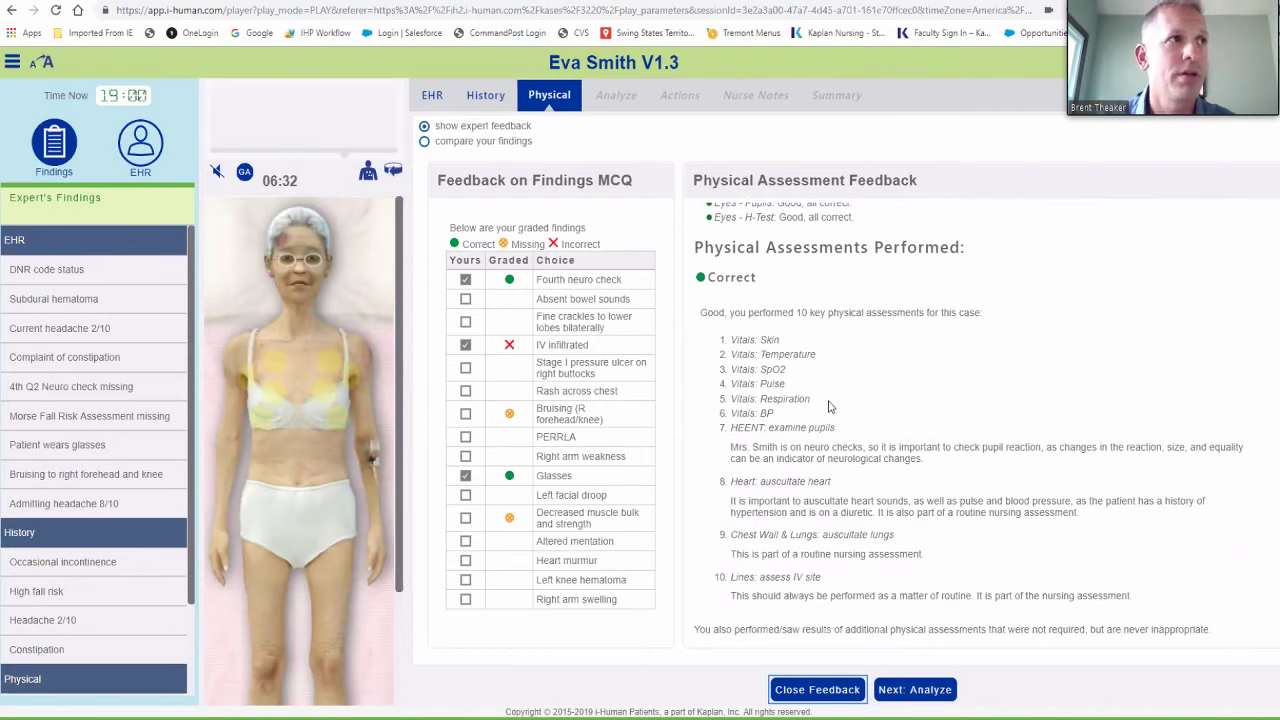
pyautogui.scroll(-1, 828, 405)
pyautogui.scroll(-4, 828, 408)
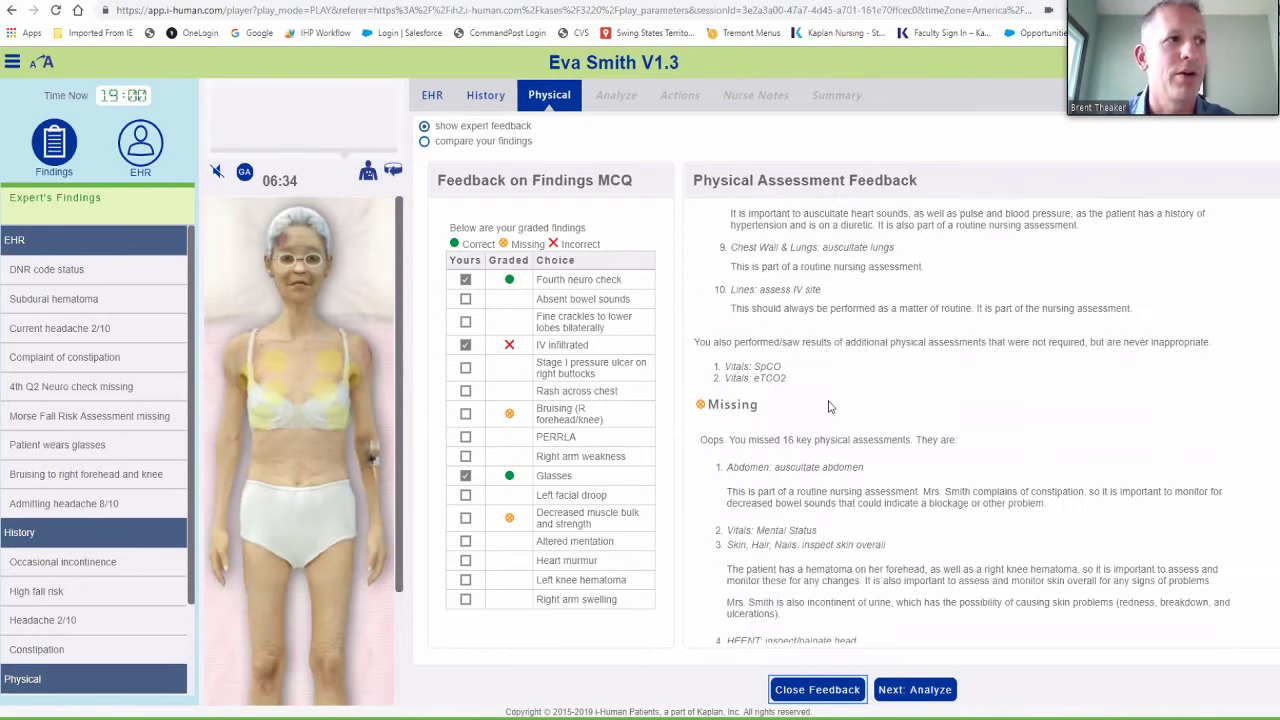
pyautogui.scroll(-1, 840, 438)
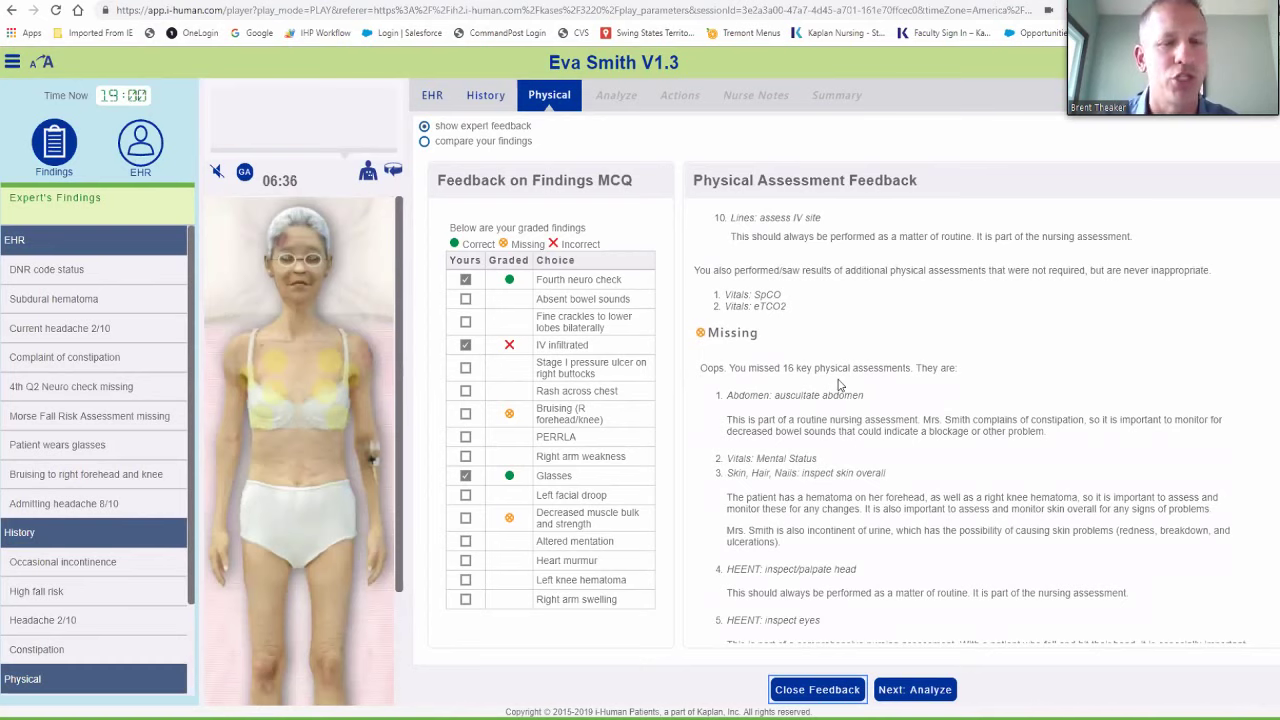
pyautogui.scroll(-1, 840, 385)
pyautogui.scroll(-5, 840, 385)
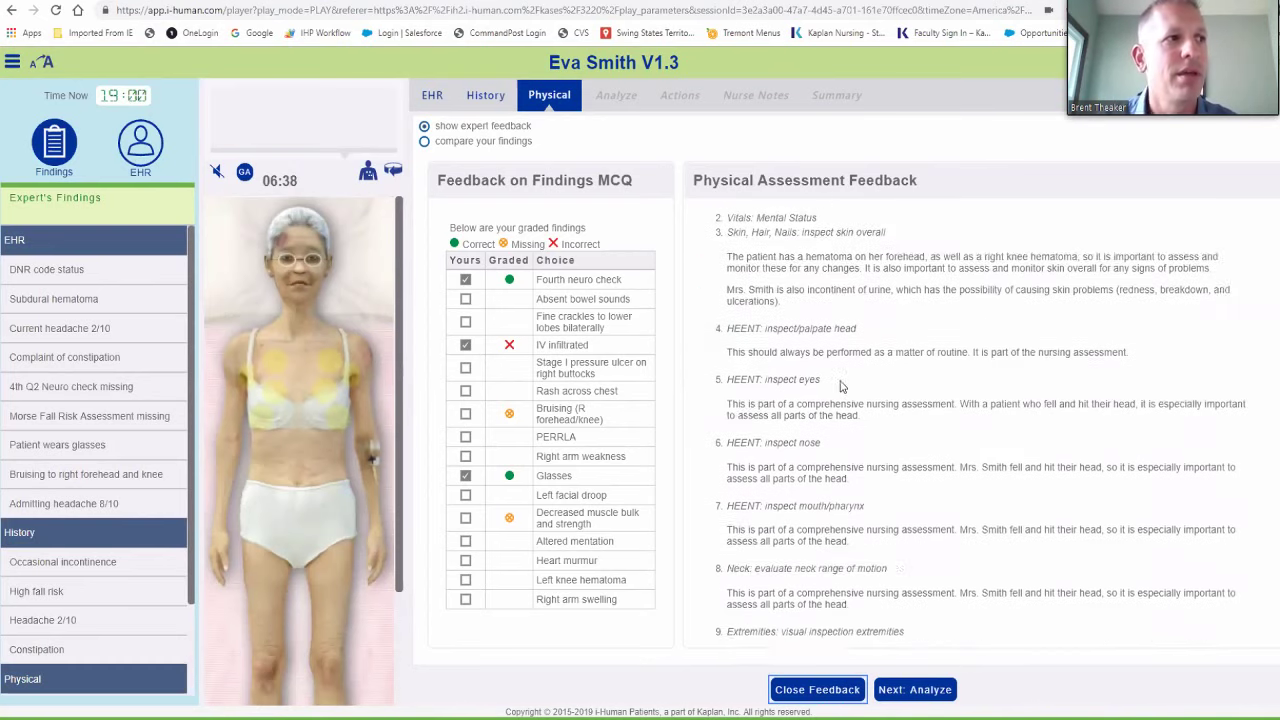
pyautogui.scroll(-6, 840, 385)
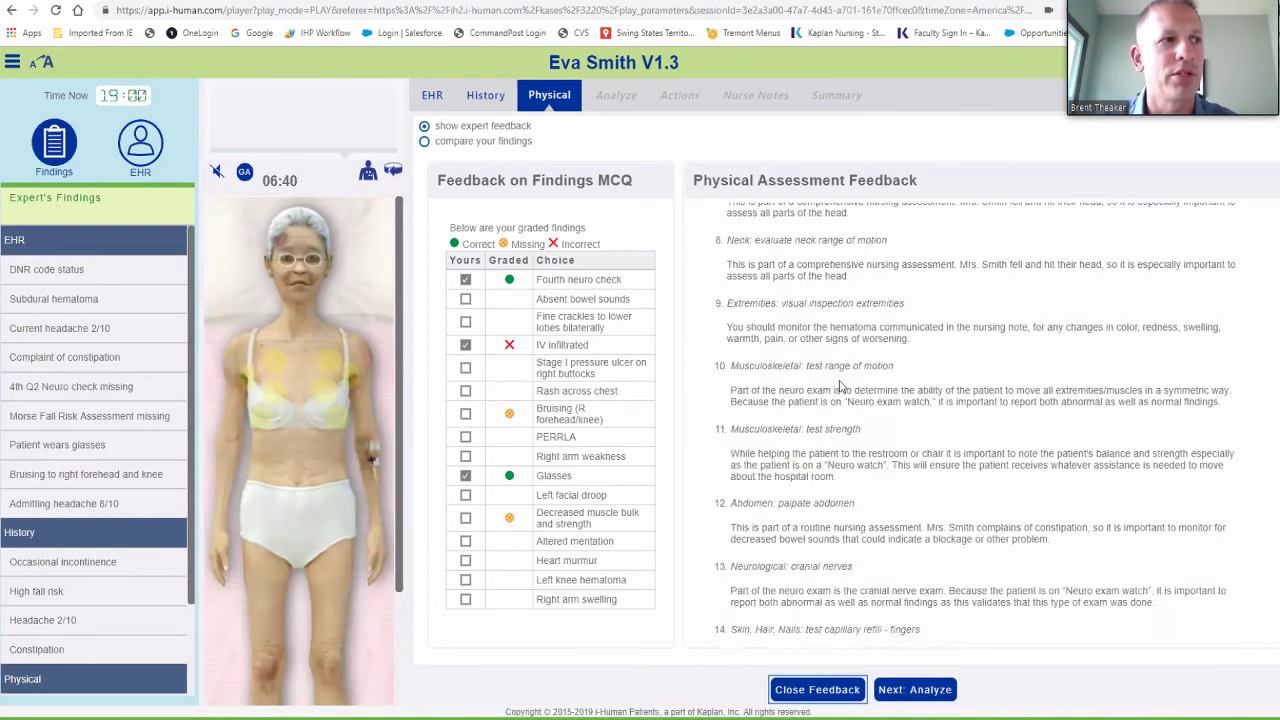
pyautogui.scroll(-2, 840, 390)
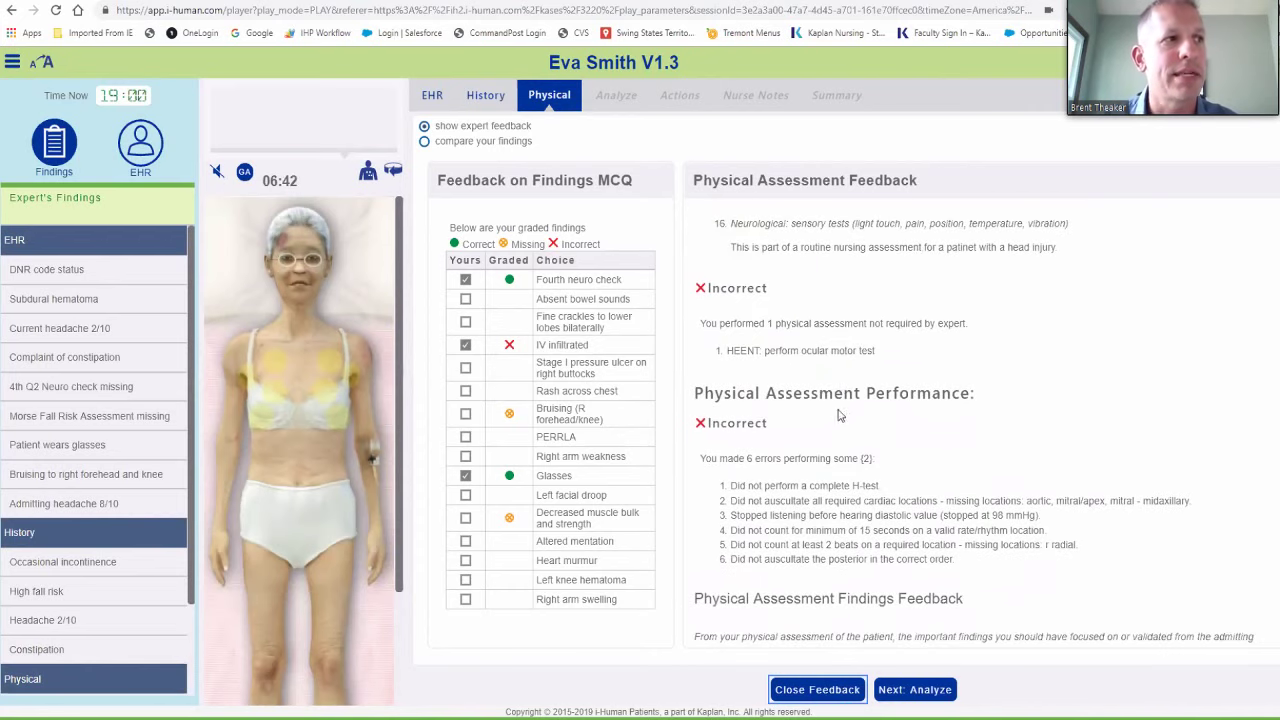
pyautogui.scroll(-1, 840, 411)
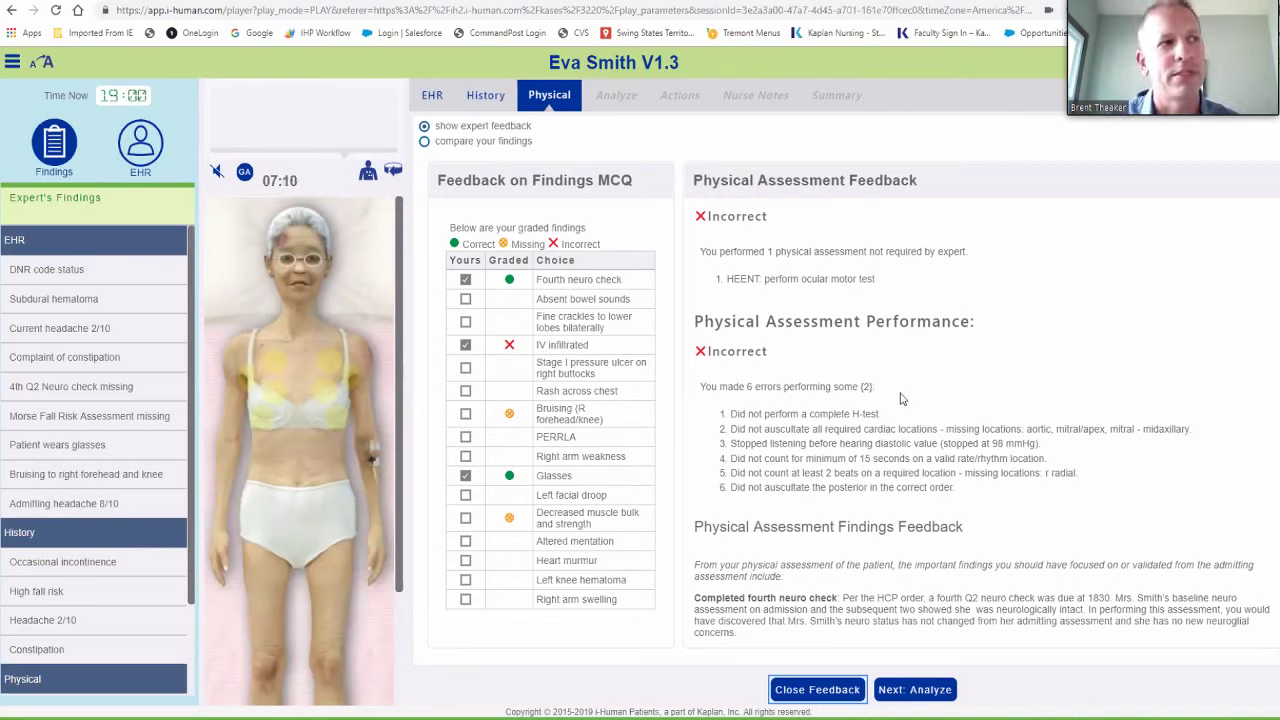
pyautogui.scroll(-1, 904, 405)
pyautogui.scroll(-2, 904, 405)
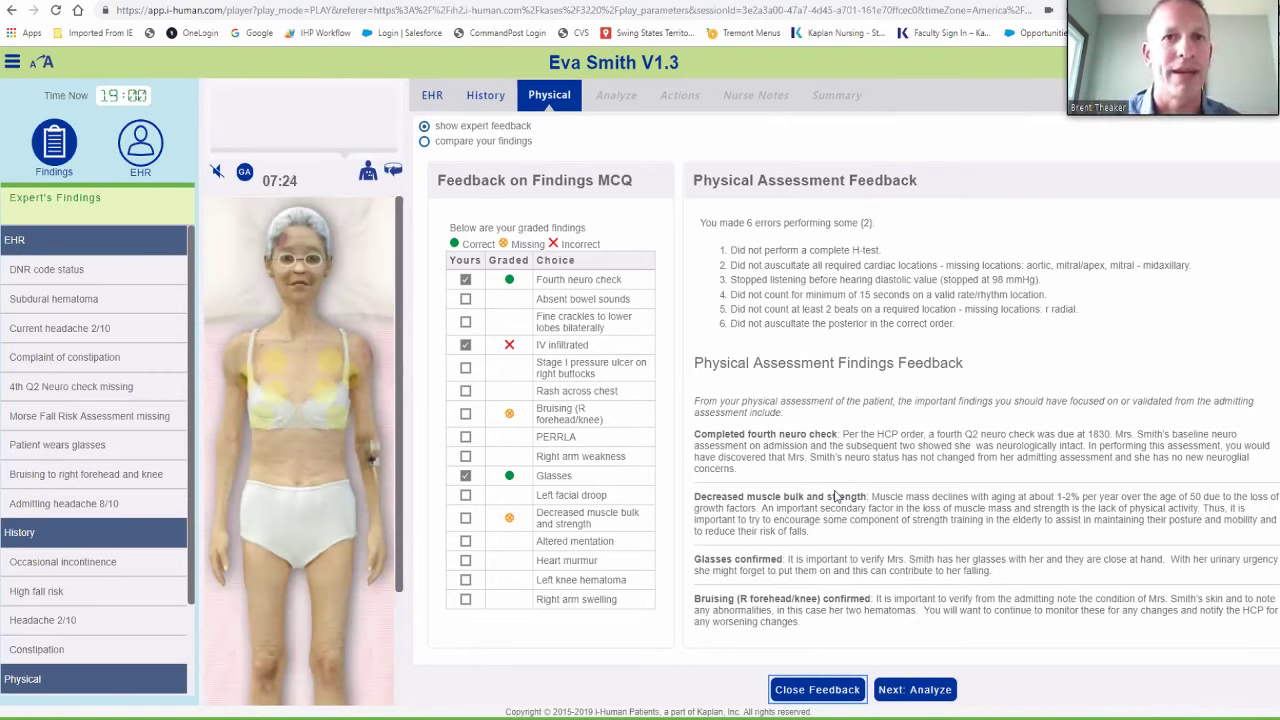
# Proceed to the analysis and set the time course of the first six EHR findings, DNR code status through Morse Fall Risk Assessment missing, to Acute
pyautogui.click(933, 690)
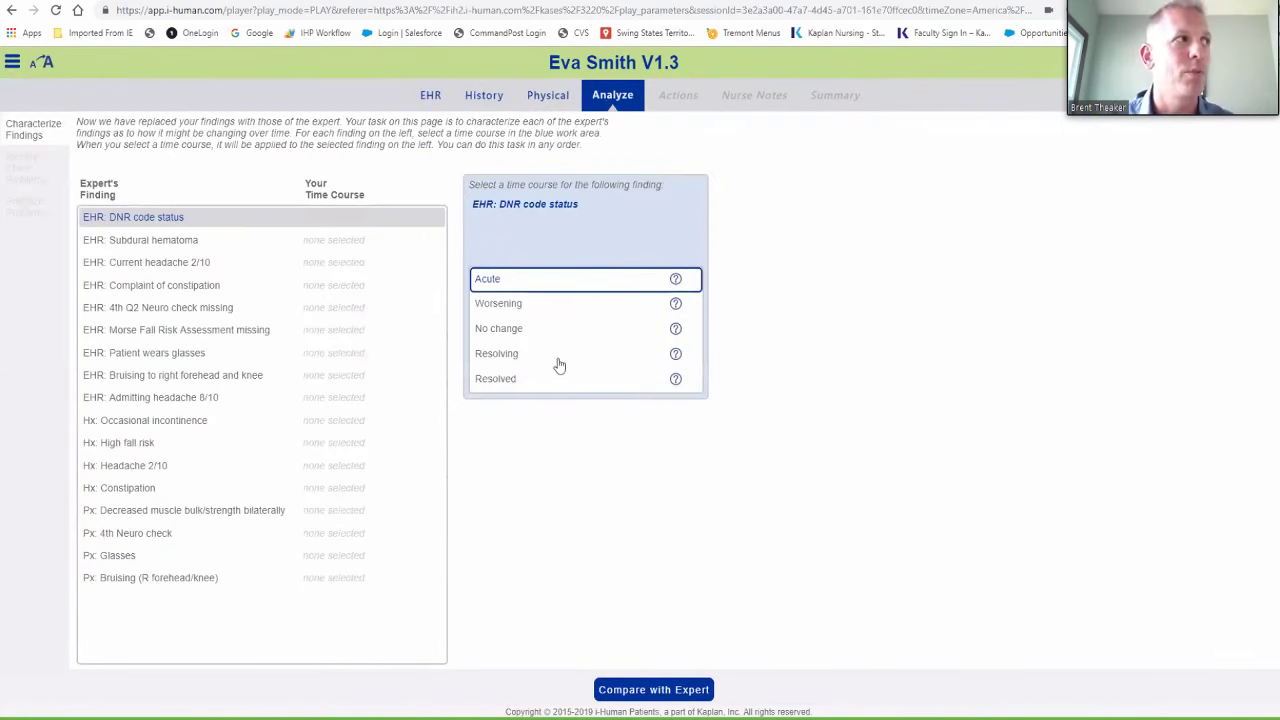
pyautogui.click(503, 284)
pyautogui.click(503, 284)
pyautogui.click(503, 284)
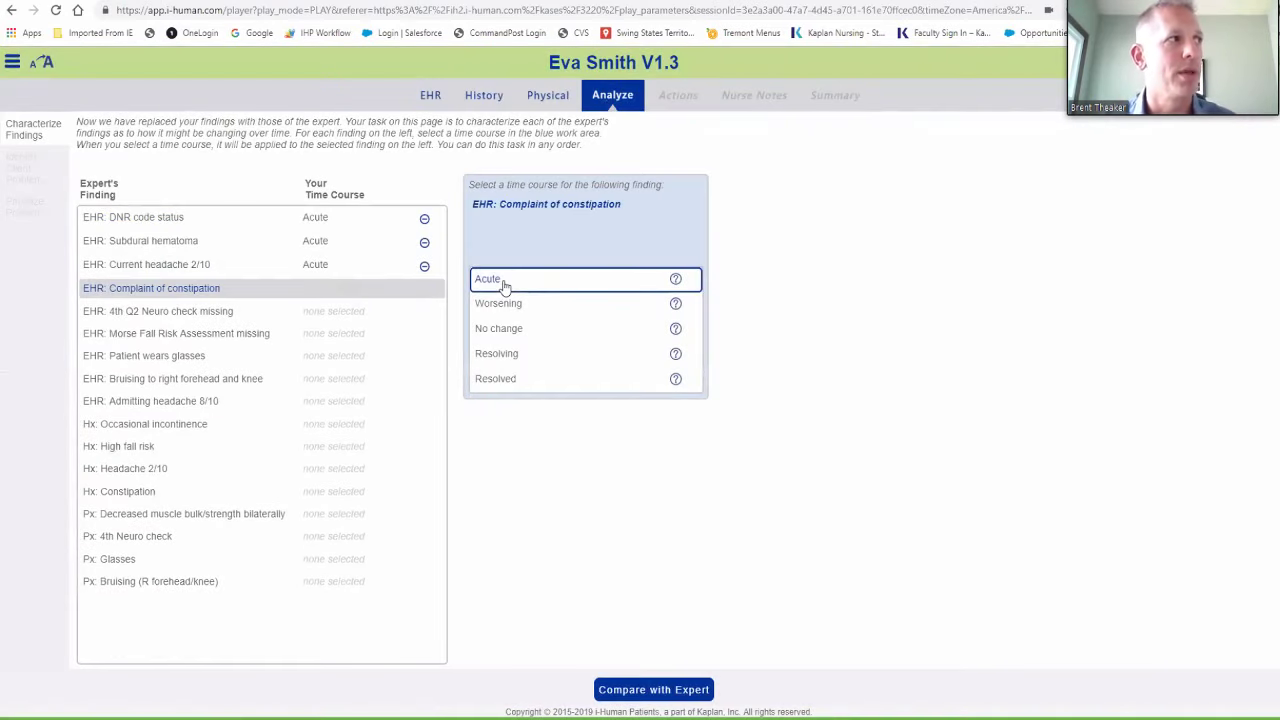
pyautogui.click(504, 285)
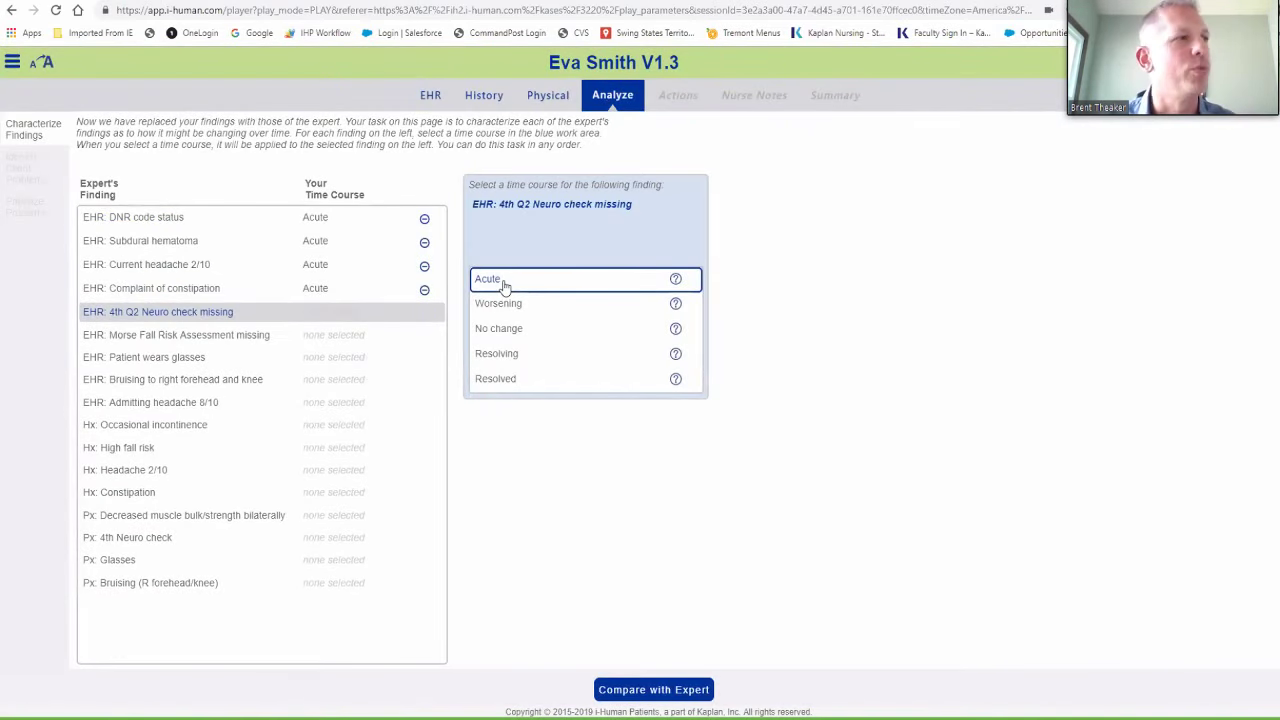
pyautogui.click(504, 285)
pyautogui.click(504, 285)
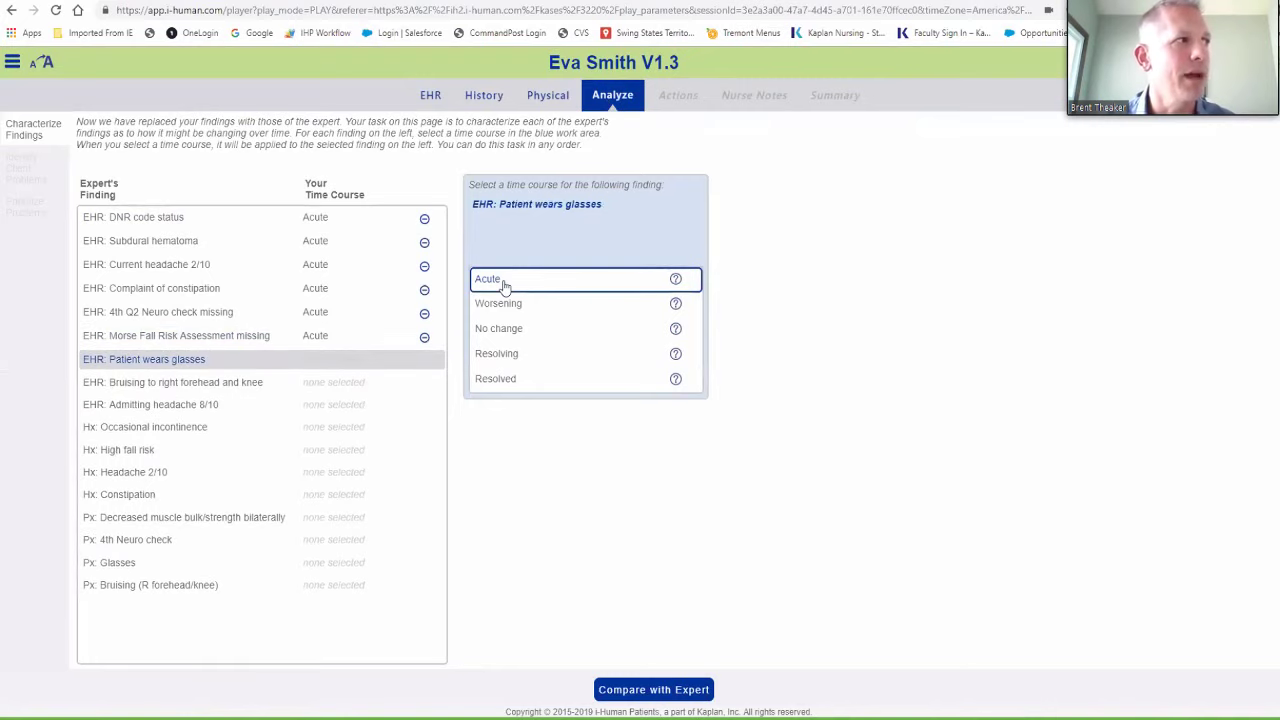
# Set the EHR time courses to No change for Patient wears glasses, and Acute for Bruising to right forehead and knee and Admitting headache 8/10
pyautogui.click(504, 285)
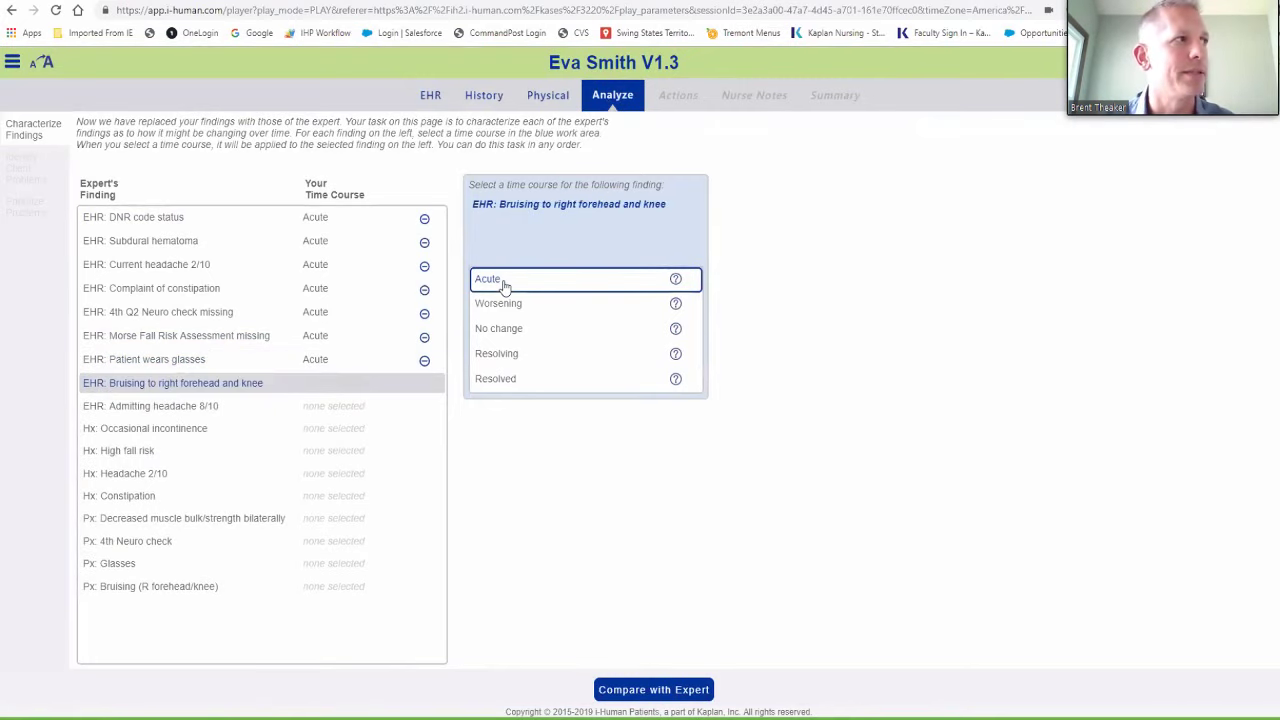
pyautogui.click(424, 360)
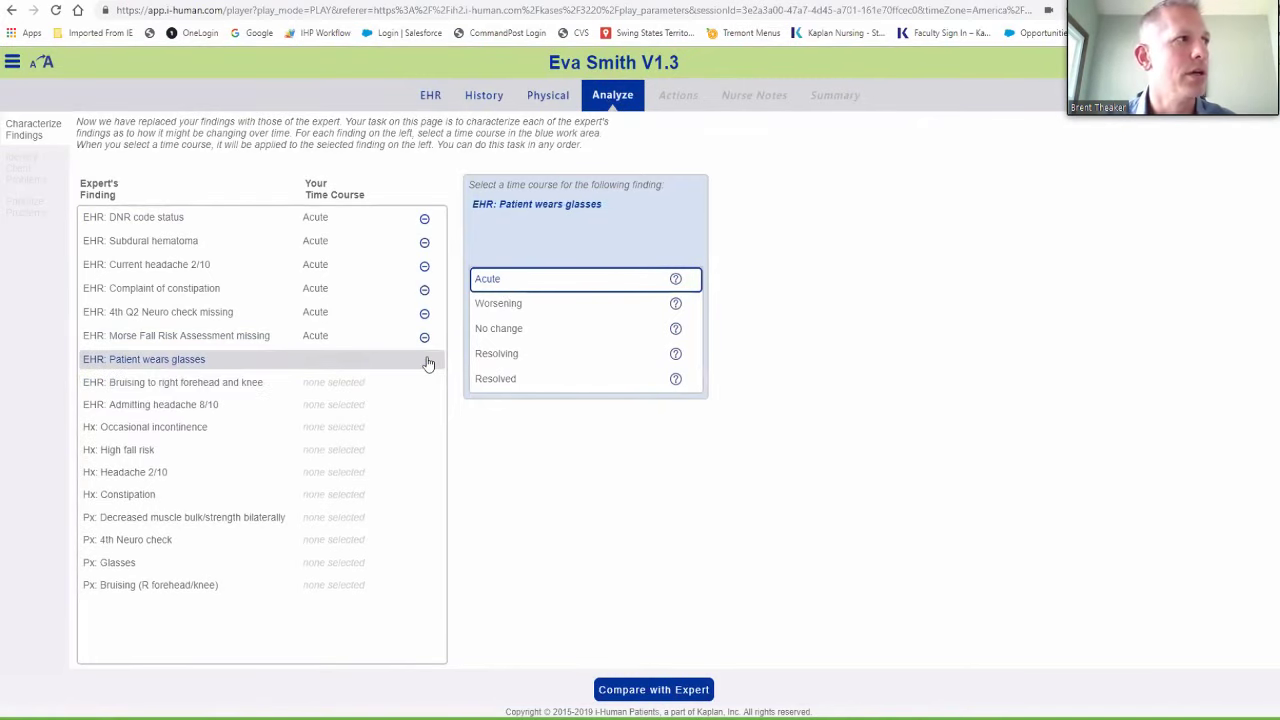
pyautogui.click(512, 331)
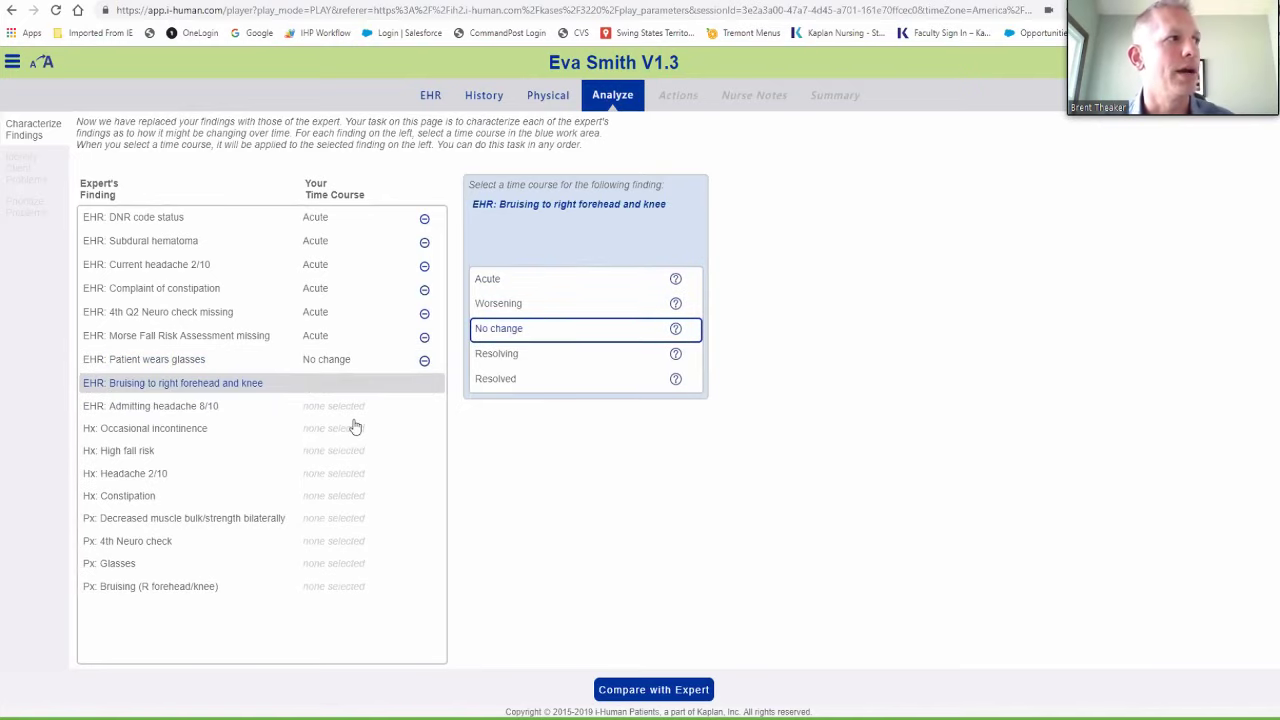
pyautogui.click(505, 287)
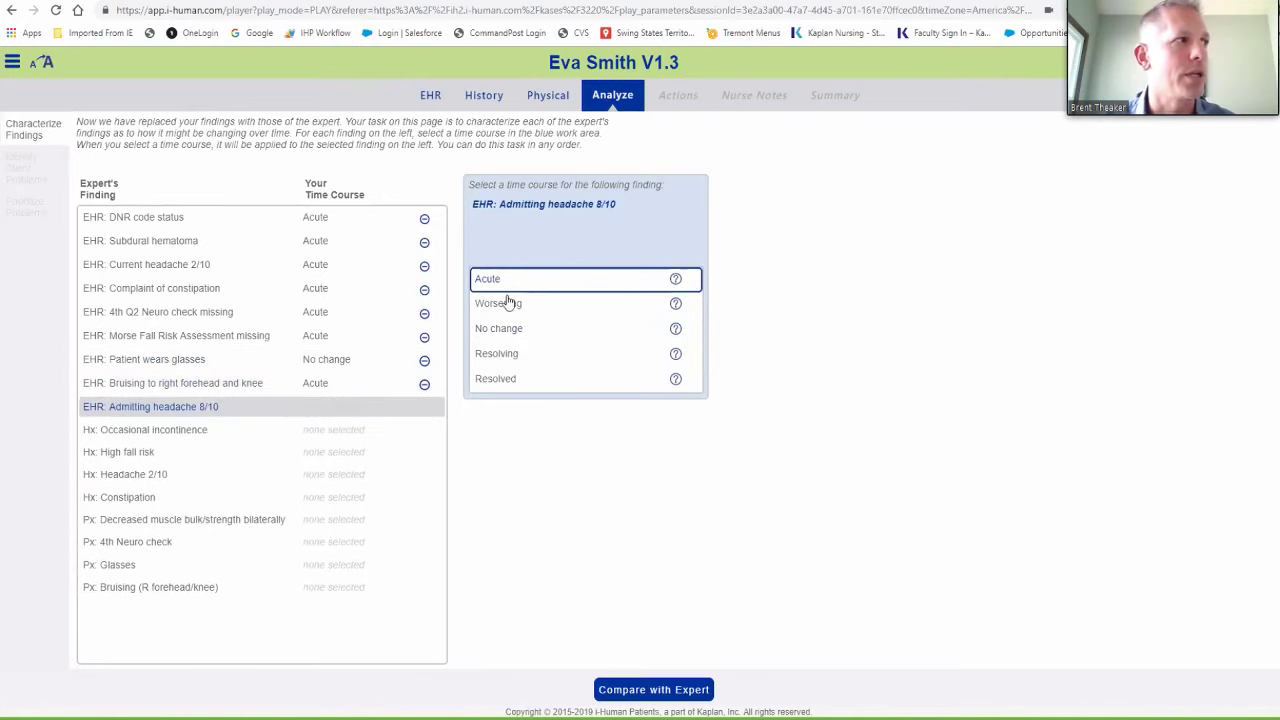
pyautogui.click(498, 283)
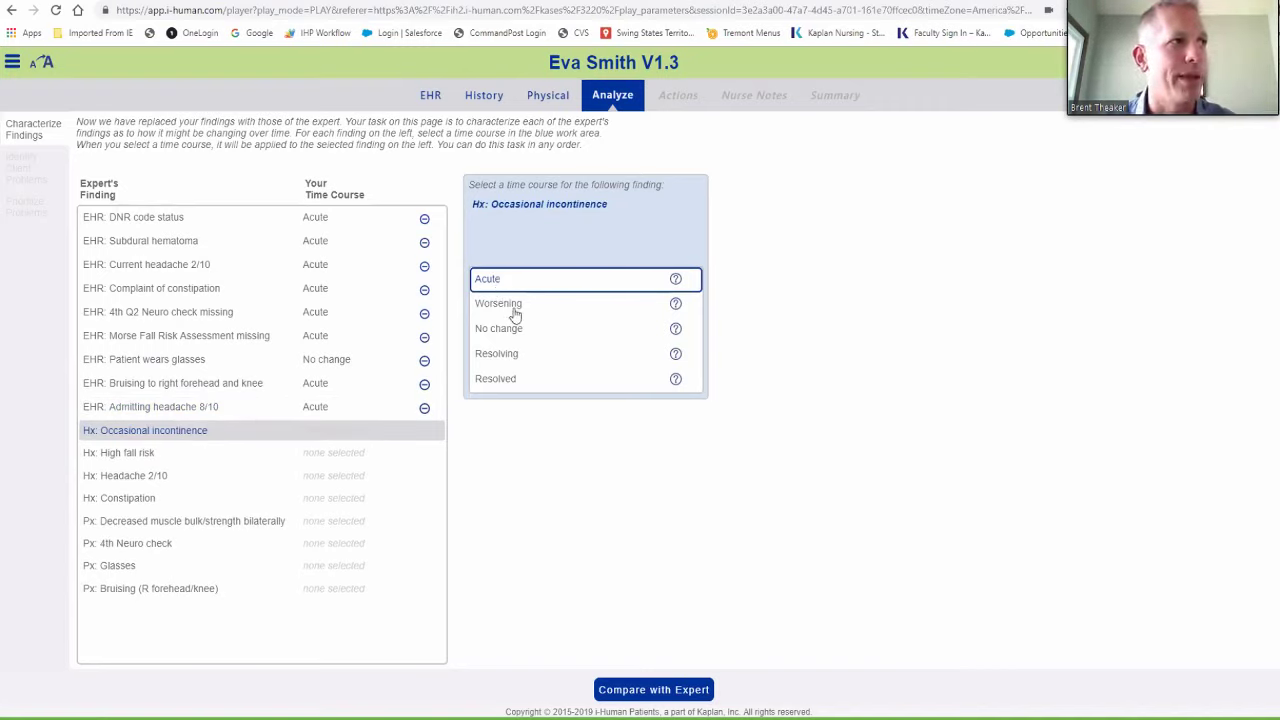
# Set the history time courses: Occasional incontinence to Worsening, High fall risk to No change, Headache 2/10 to Resolved and Constipation to Acute
pyautogui.click(512, 308)
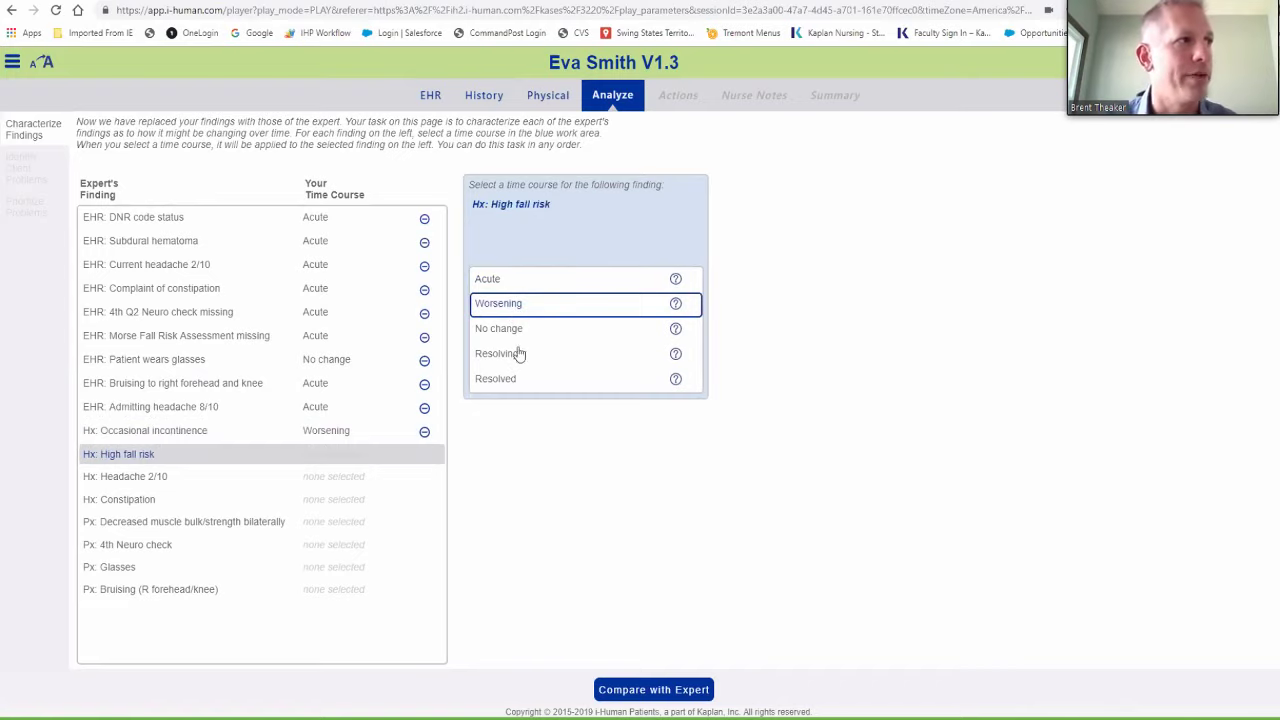
pyautogui.click(509, 334)
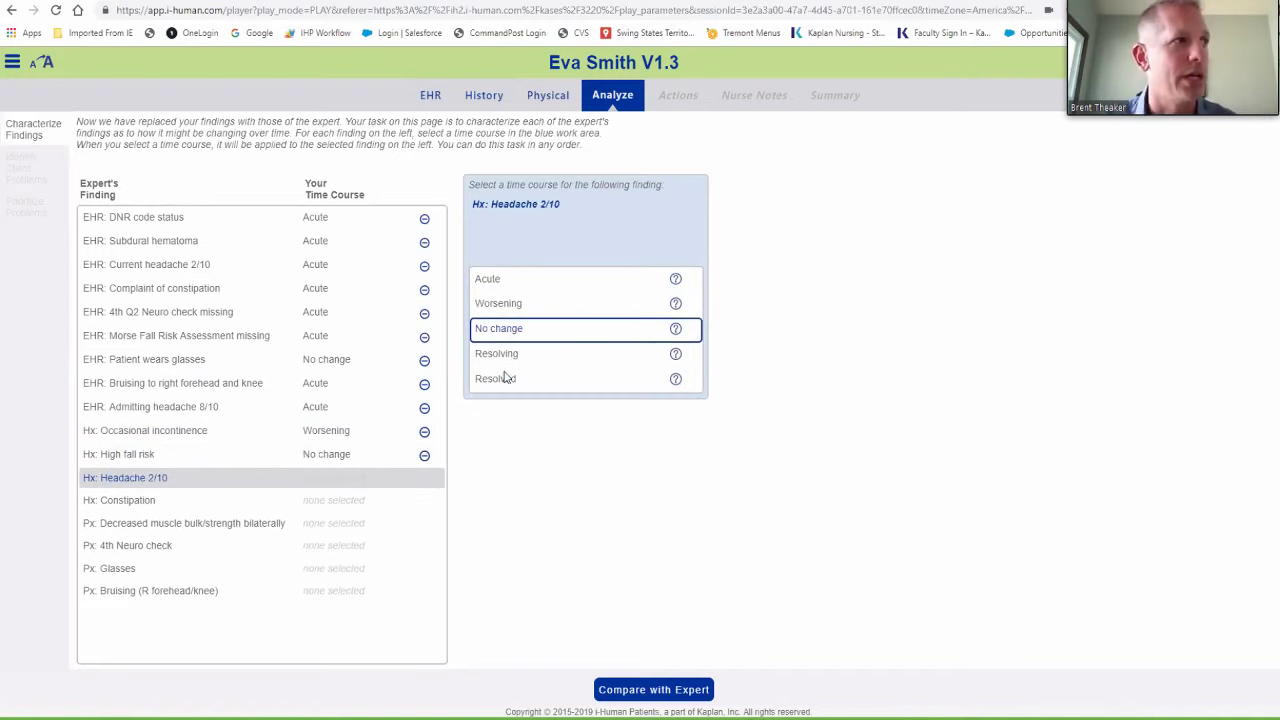
pyautogui.click(503, 380)
pyautogui.click(500, 289)
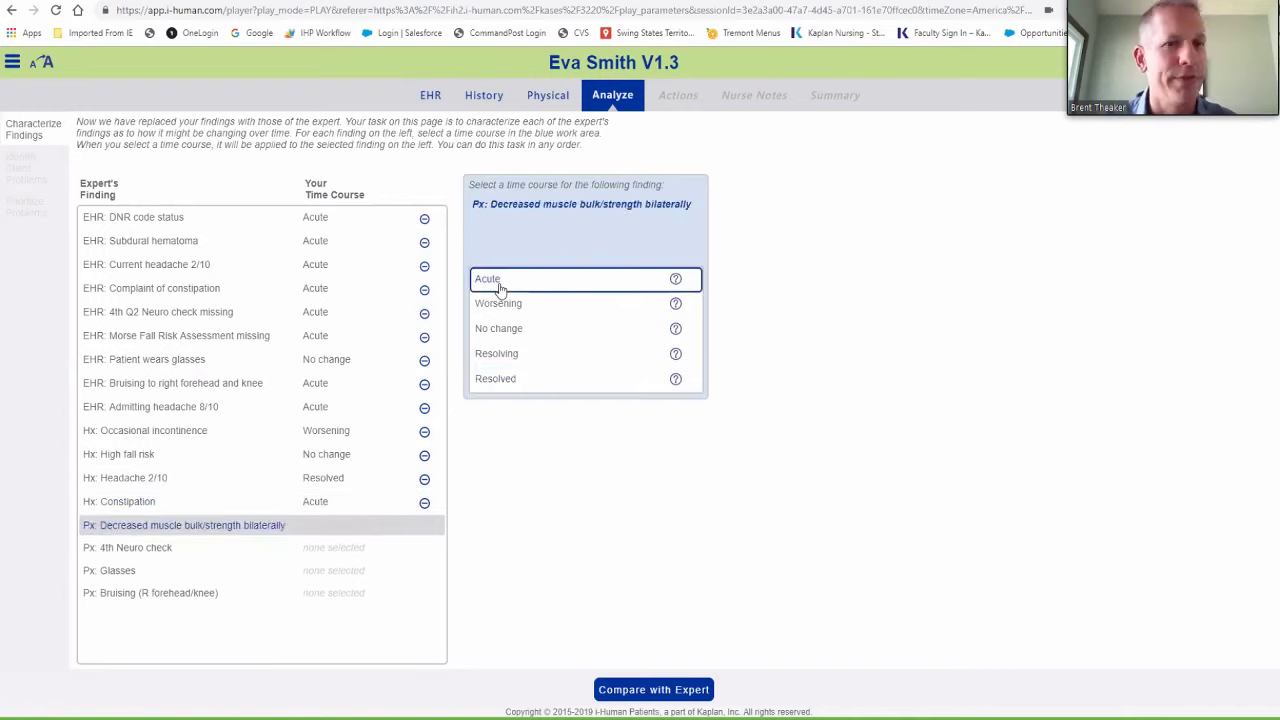
# Set all four physical (Px) findings to Acute and submit the time courses for comparison with the expert
pyautogui.click(501, 290)
pyautogui.click(502, 290)
pyautogui.click(504, 291)
pyautogui.click(503, 291)
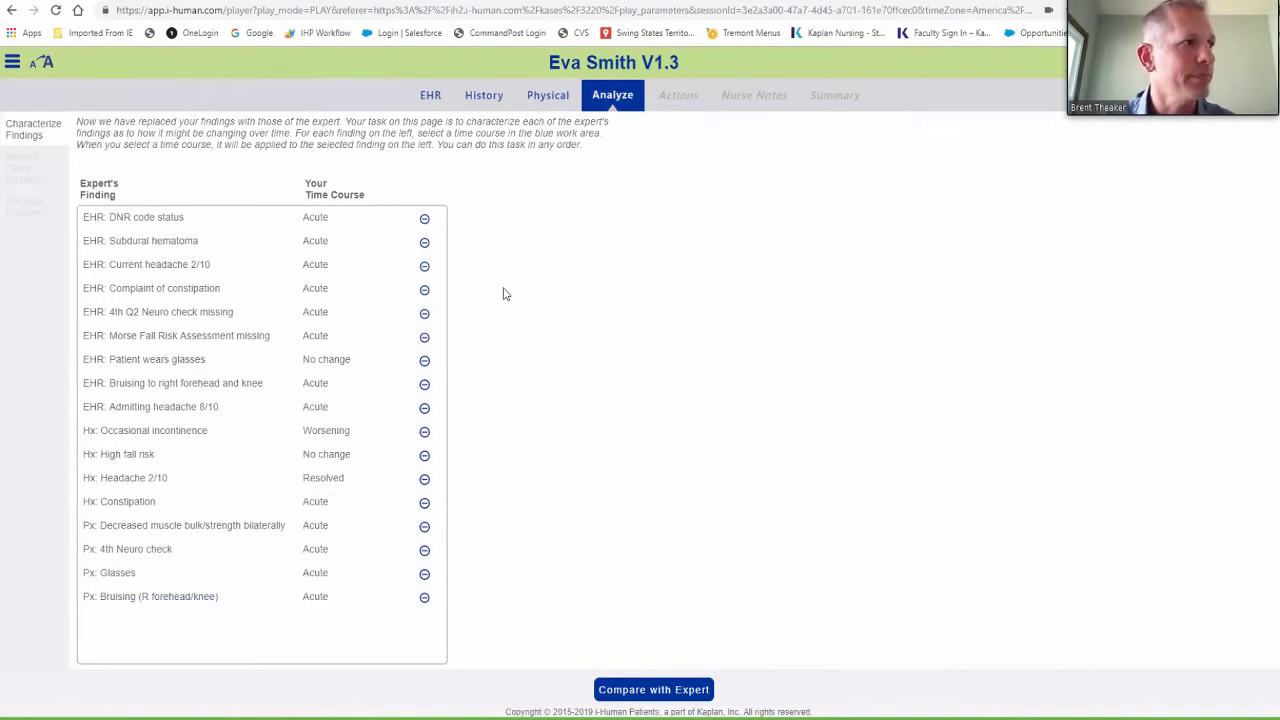
pyautogui.click(684, 694)
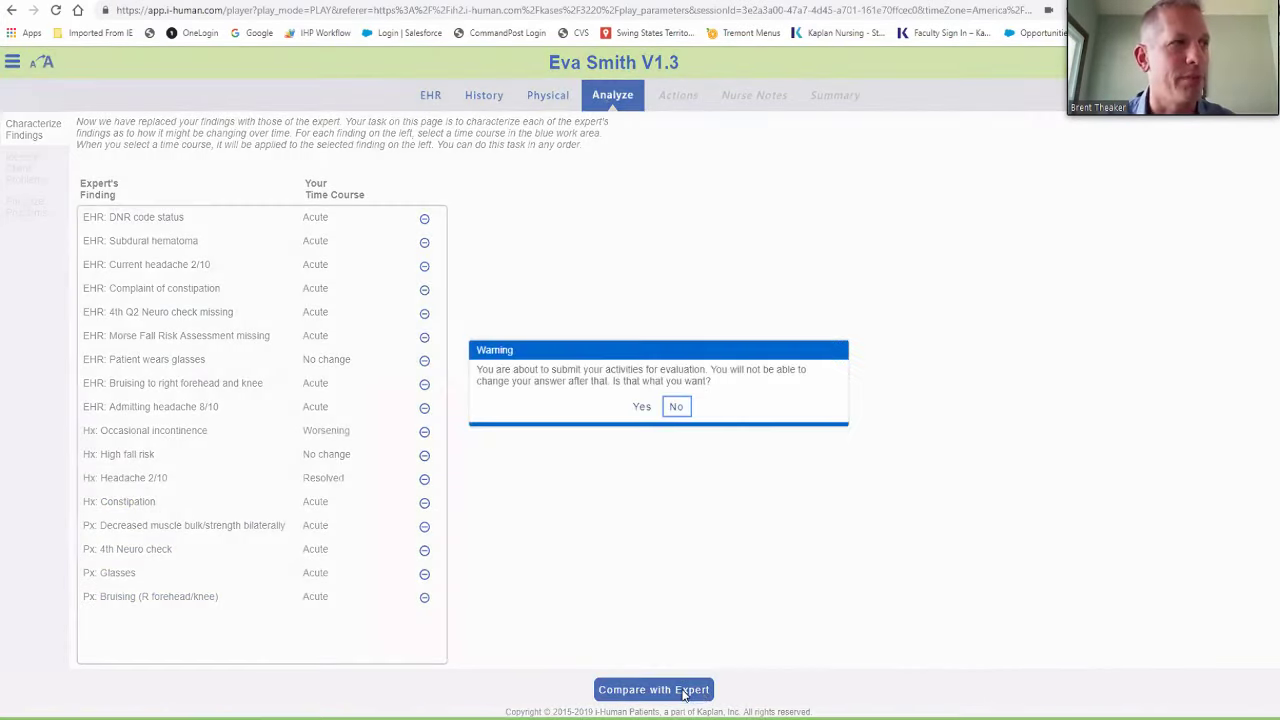
pyautogui.click(642, 408)
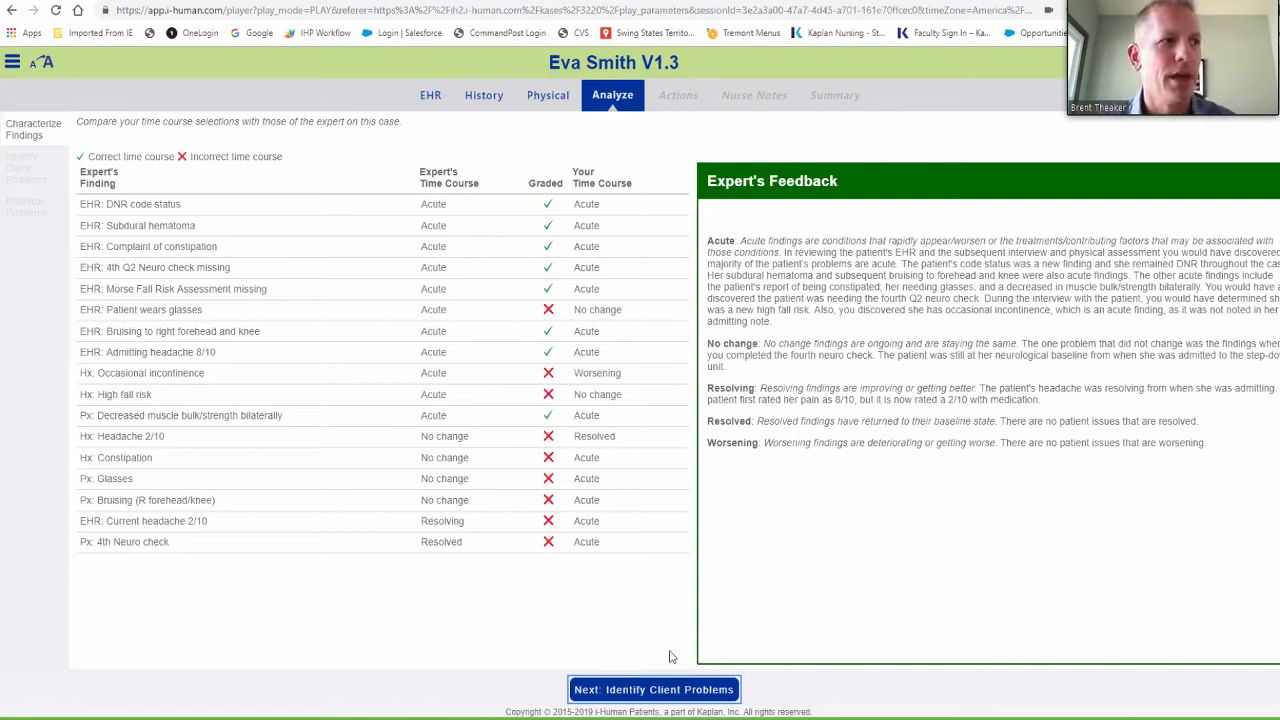
# Proceed to identifying client problems and assign Advocacy to the DNR code status finding
pyautogui.click(689, 699)
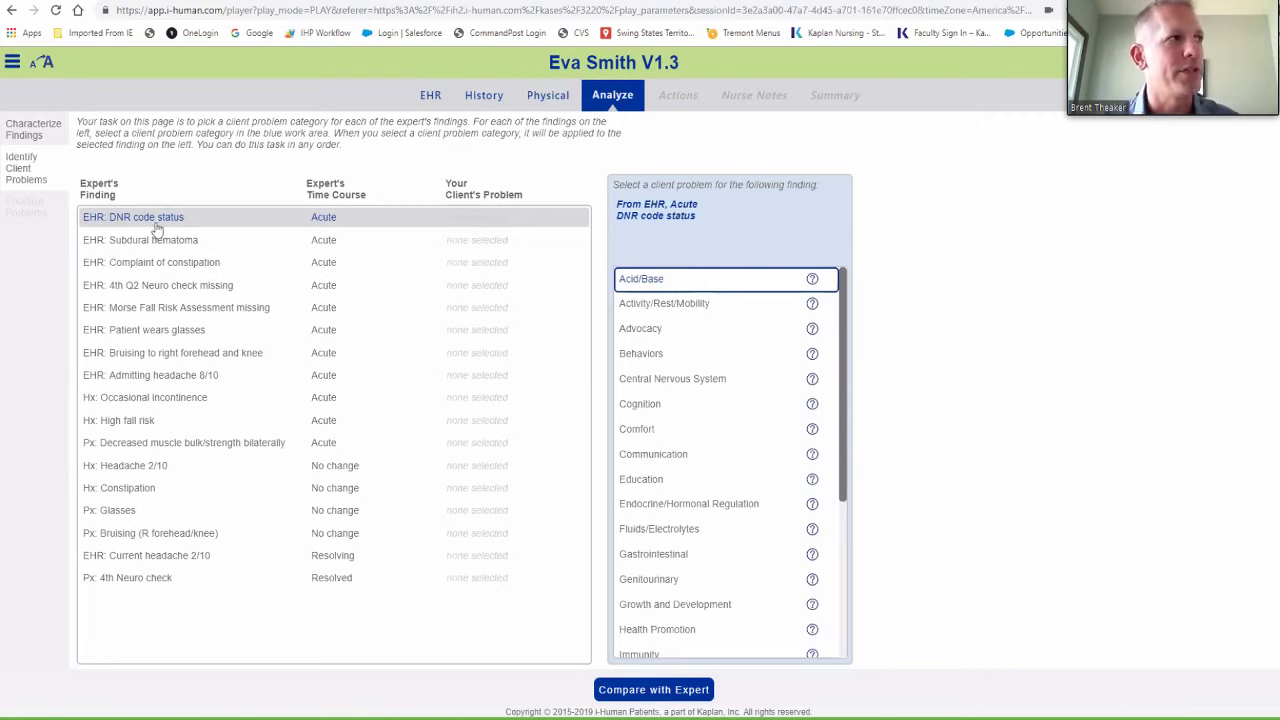
pyautogui.click(672, 384)
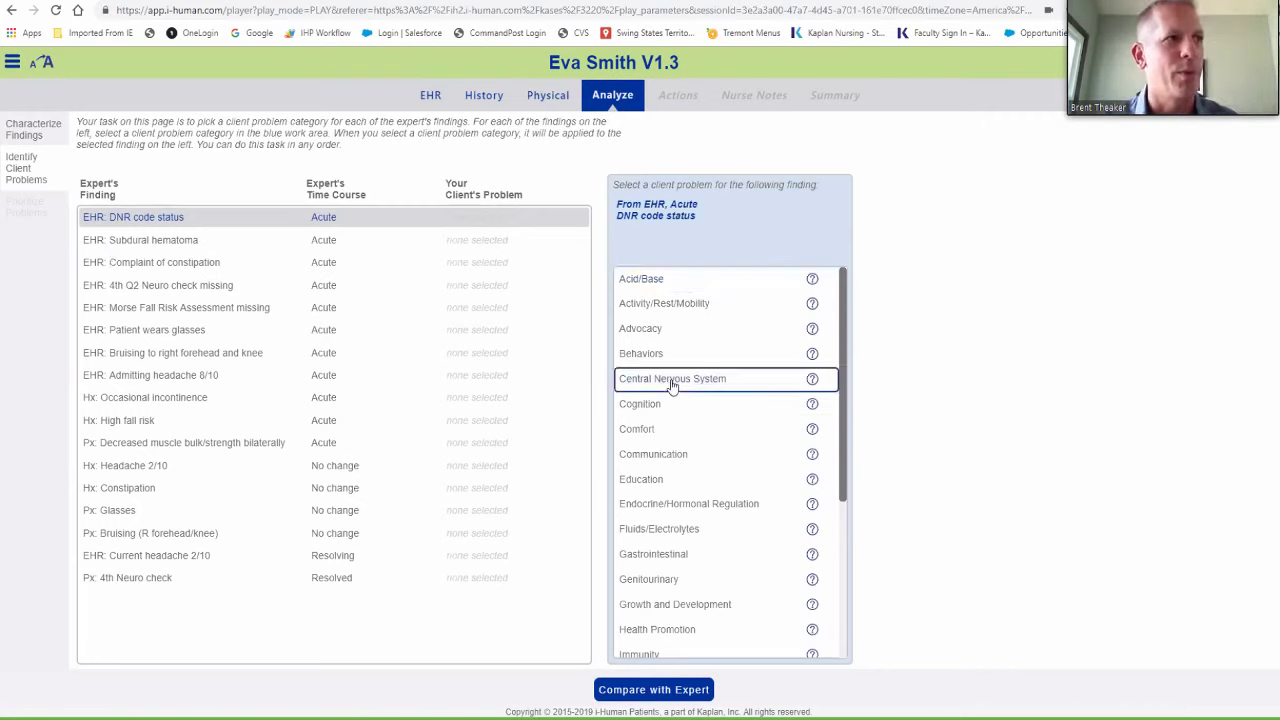
pyautogui.click(672, 384)
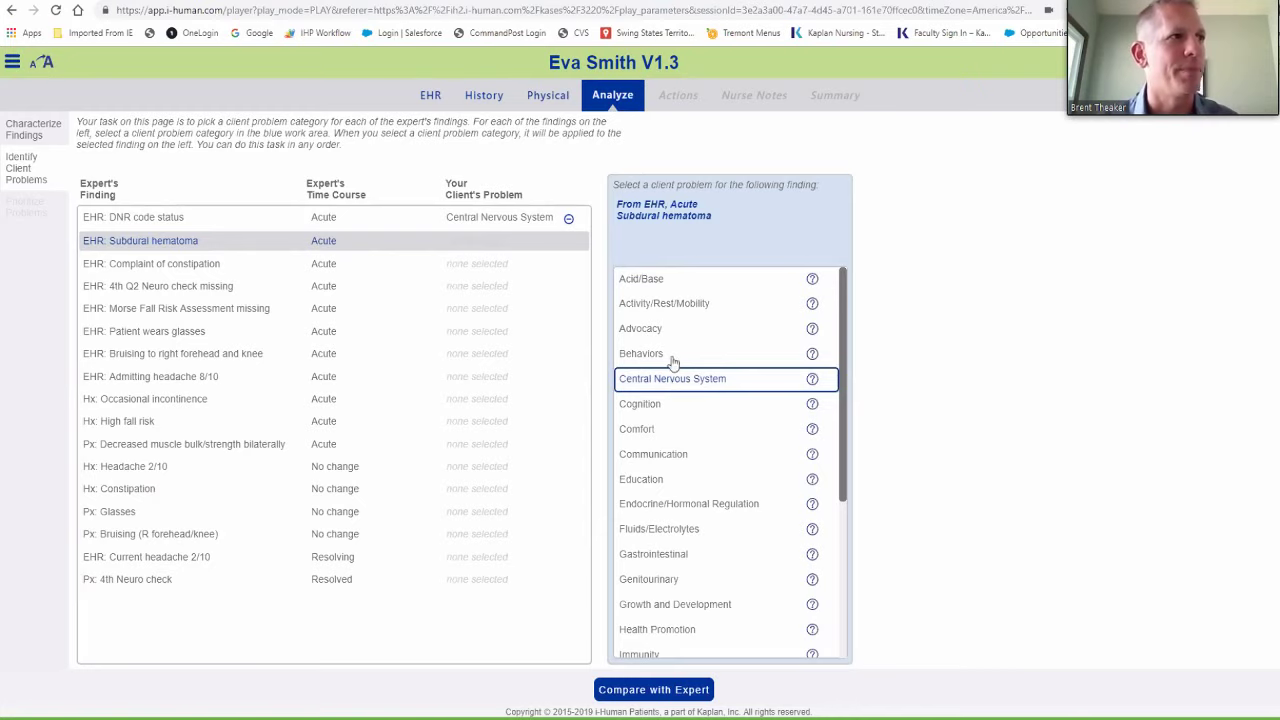
pyautogui.click(652, 334)
pyautogui.click(568, 220)
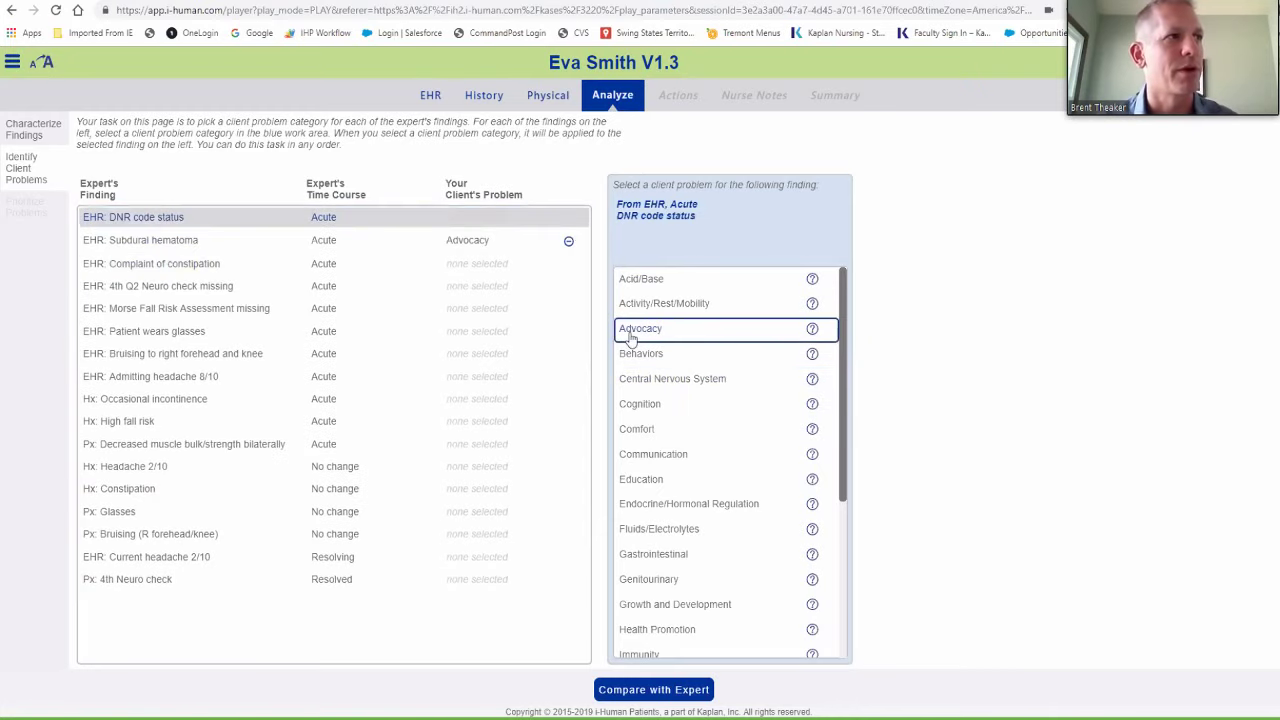
pyautogui.click(632, 334)
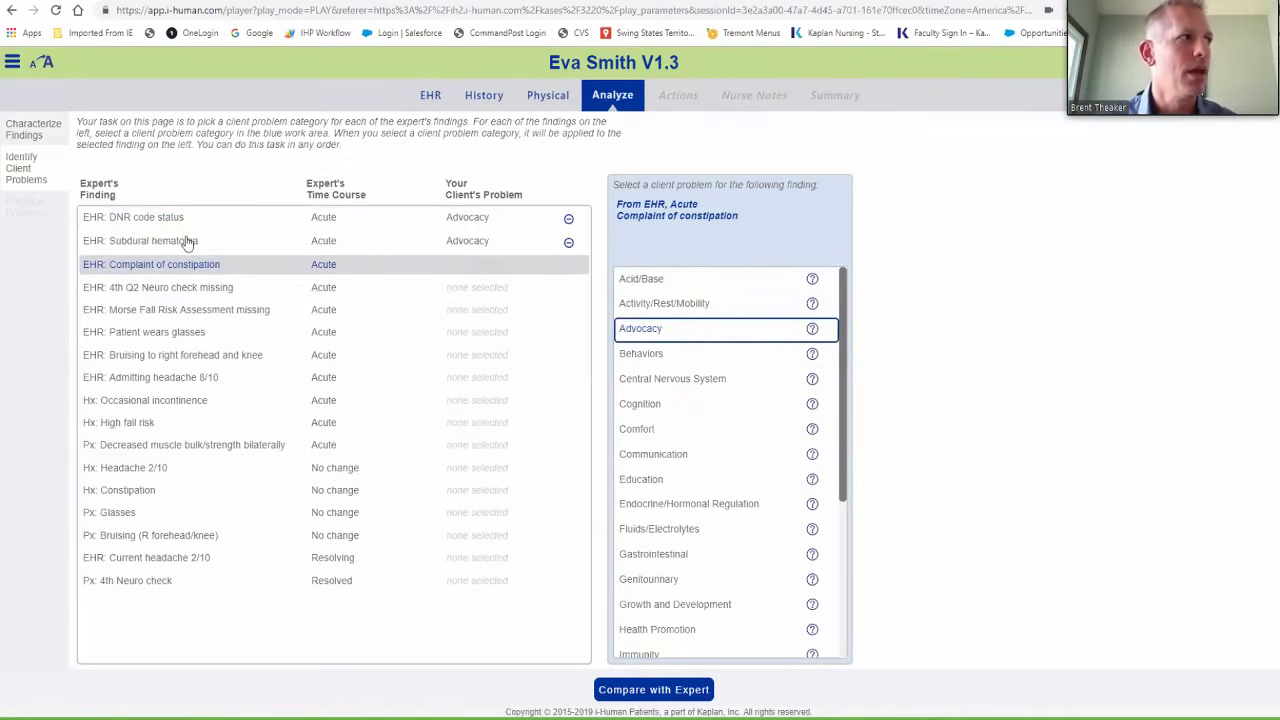
# Assign the client problem Central Nervous System to Subdural hematoma and Gastrointestinal to Complaint of constipation
pyautogui.click(188, 242)
pyautogui.click(648, 385)
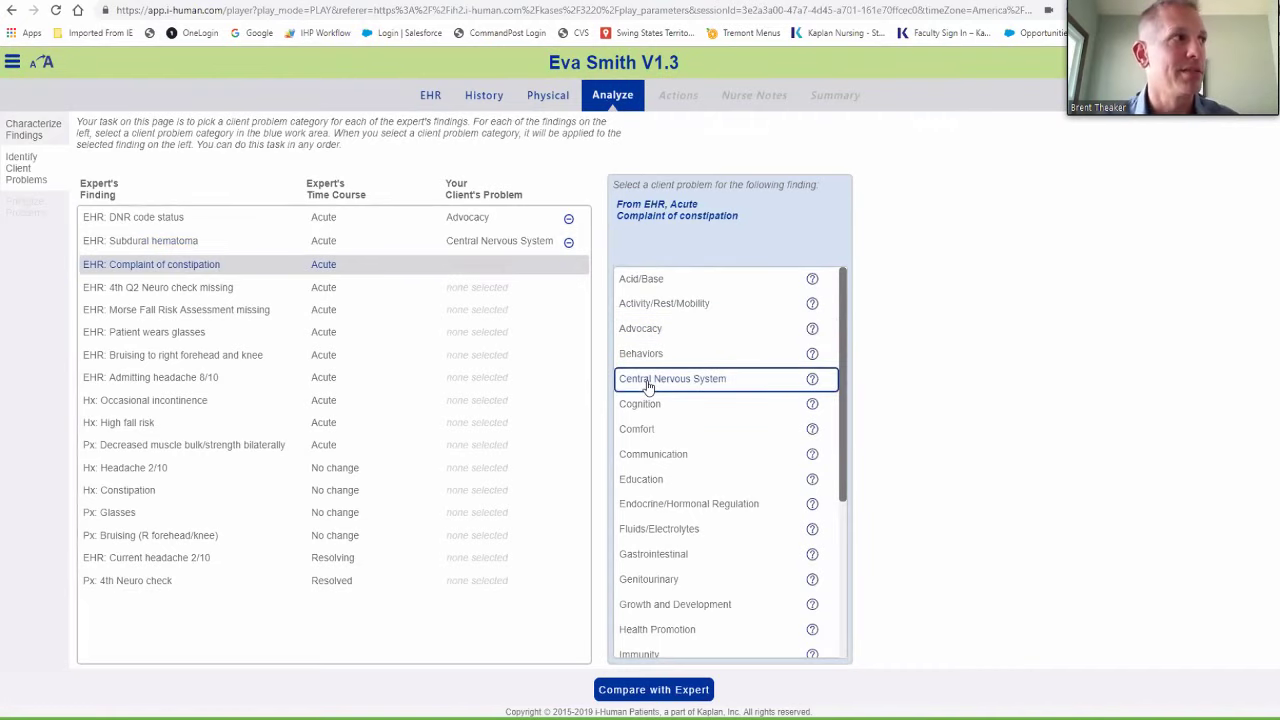
pyautogui.scroll(-2, 683, 503)
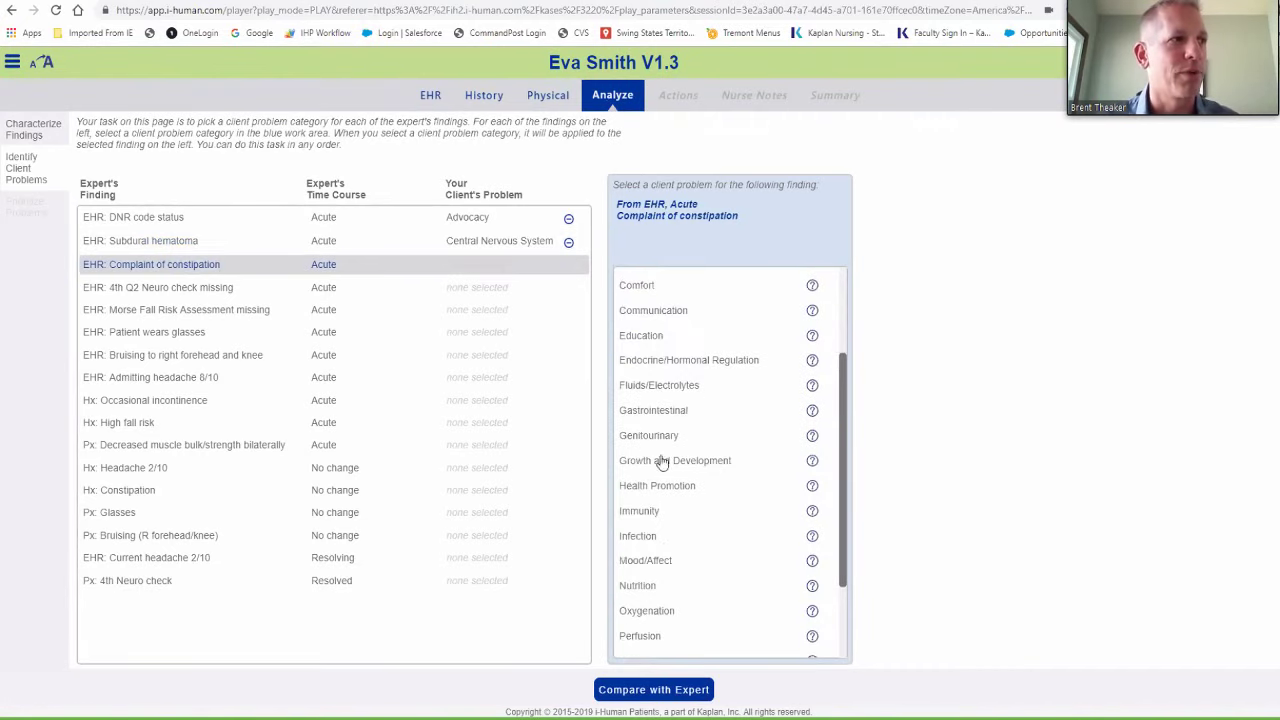
pyautogui.click(655, 410)
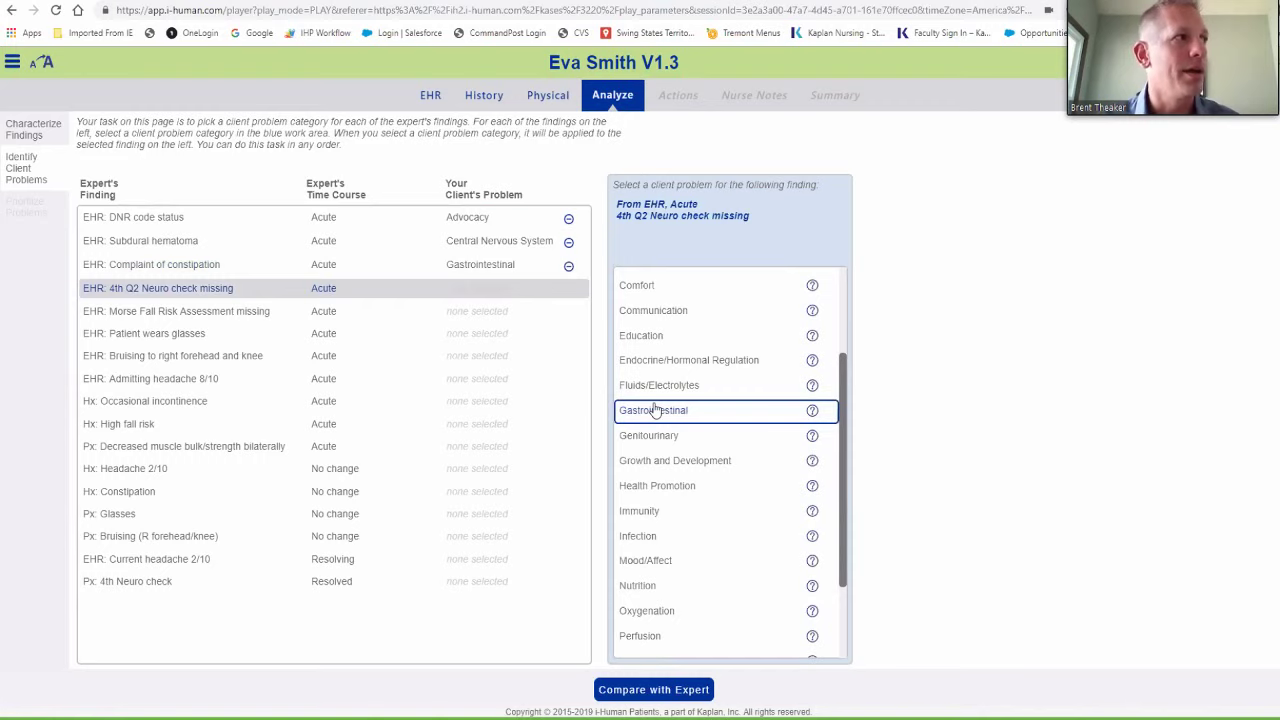
pyautogui.scroll(2, 668, 380)
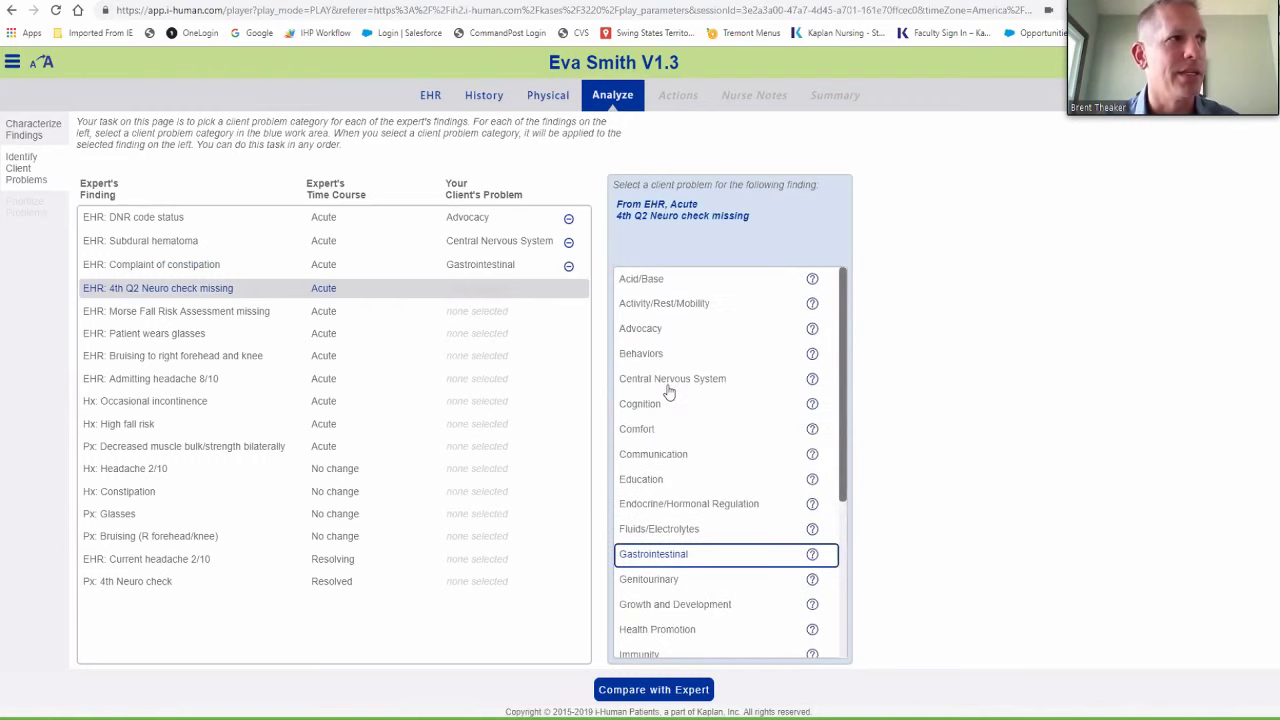
# Assign Central Nervous System to 4th Q2 Neuro check missing, Safety to the Morse Fall Risk and EHR glasses findings, and Tissue Integrity to the EHR bruising
pyautogui.click(668, 386)
pyautogui.scroll(-1, 676, 520)
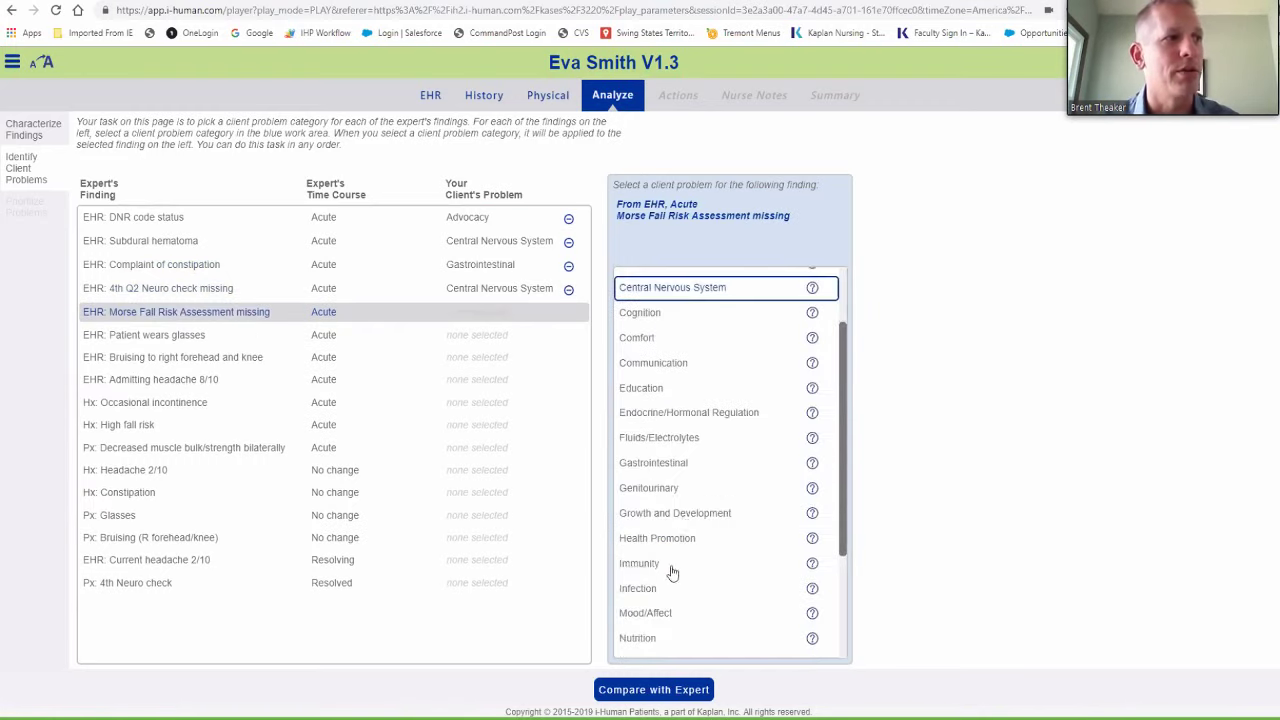
pyautogui.scroll(-3, 672, 572)
pyautogui.click(640, 569)
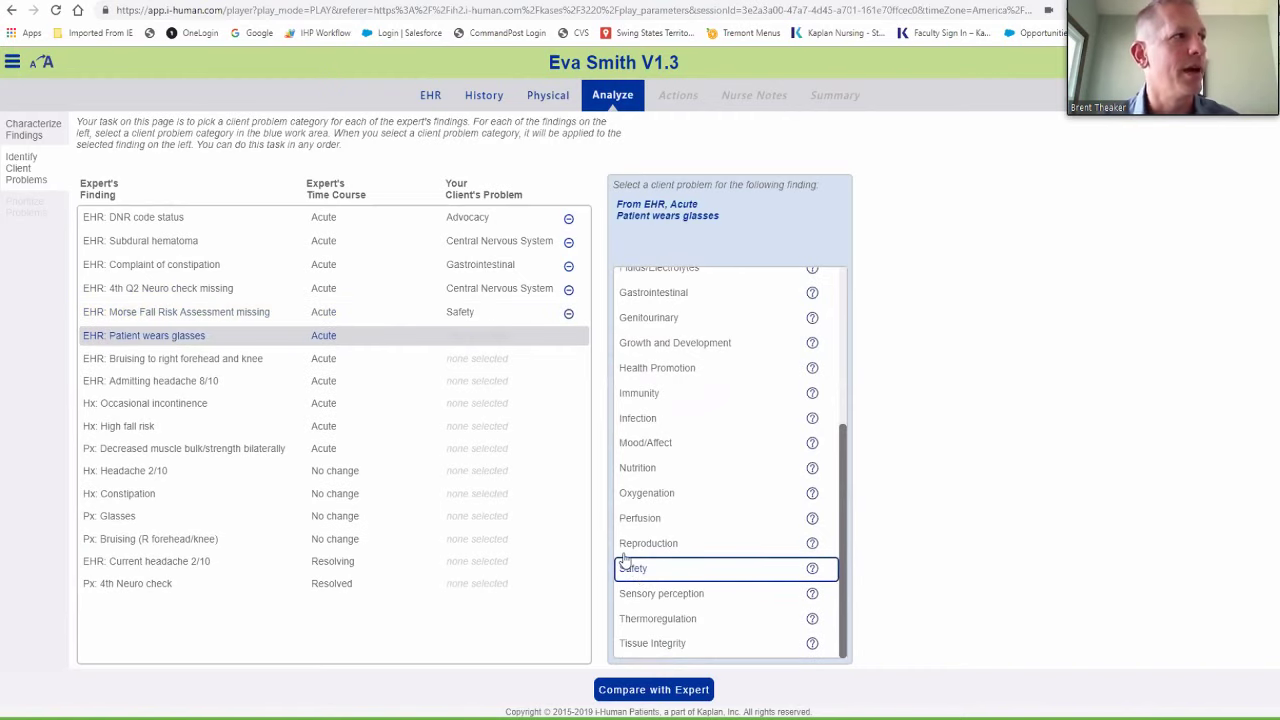
pyautogui.click(636, 572)
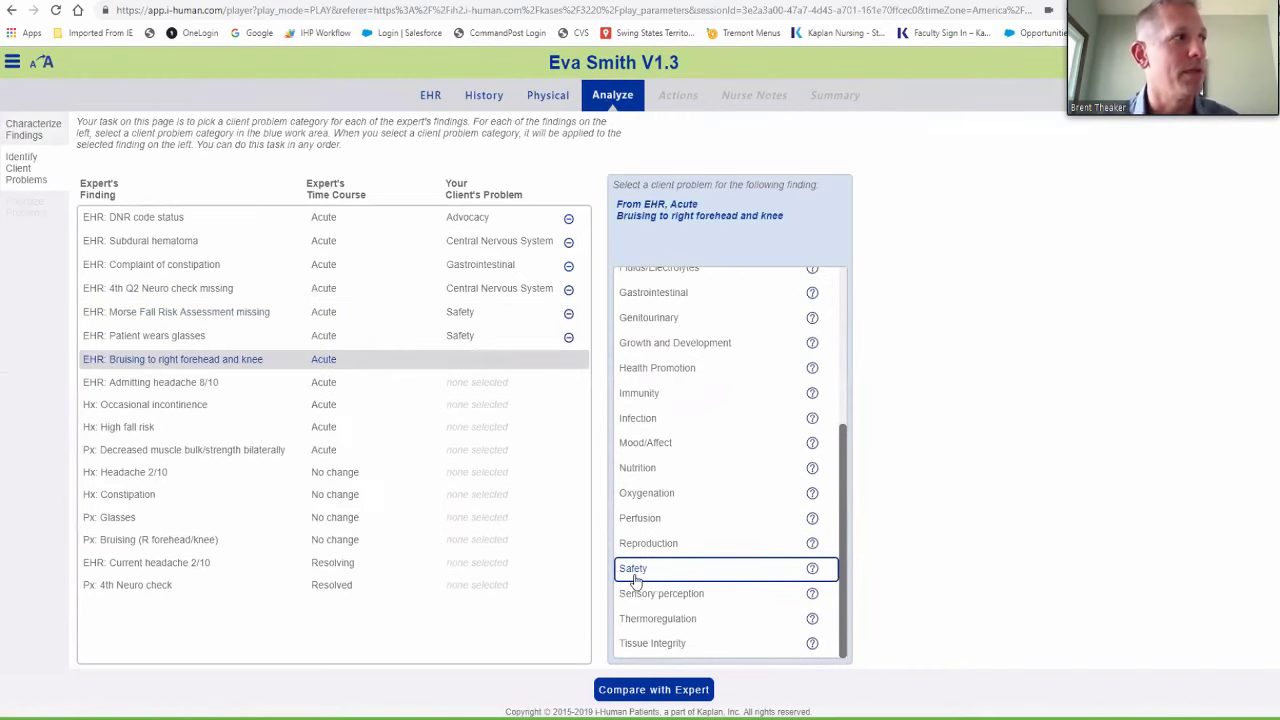
pyautogui.click(668, 644)
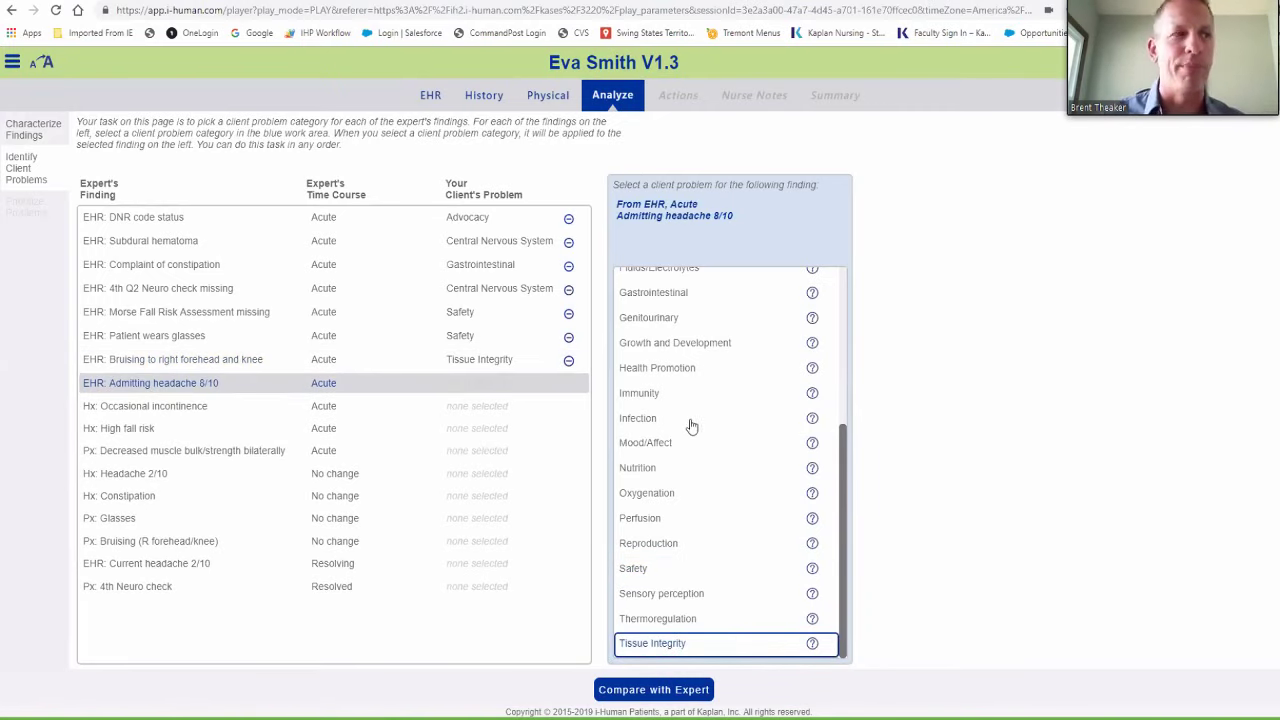
# Assign Gastrointestinal to Admitting headache 8/10, Fluids/Electrolytes to Occasional incontinence, and Endocrine/Hormonal Regulation to High fall risk
pyautogui.scroll(1, 663, 400)
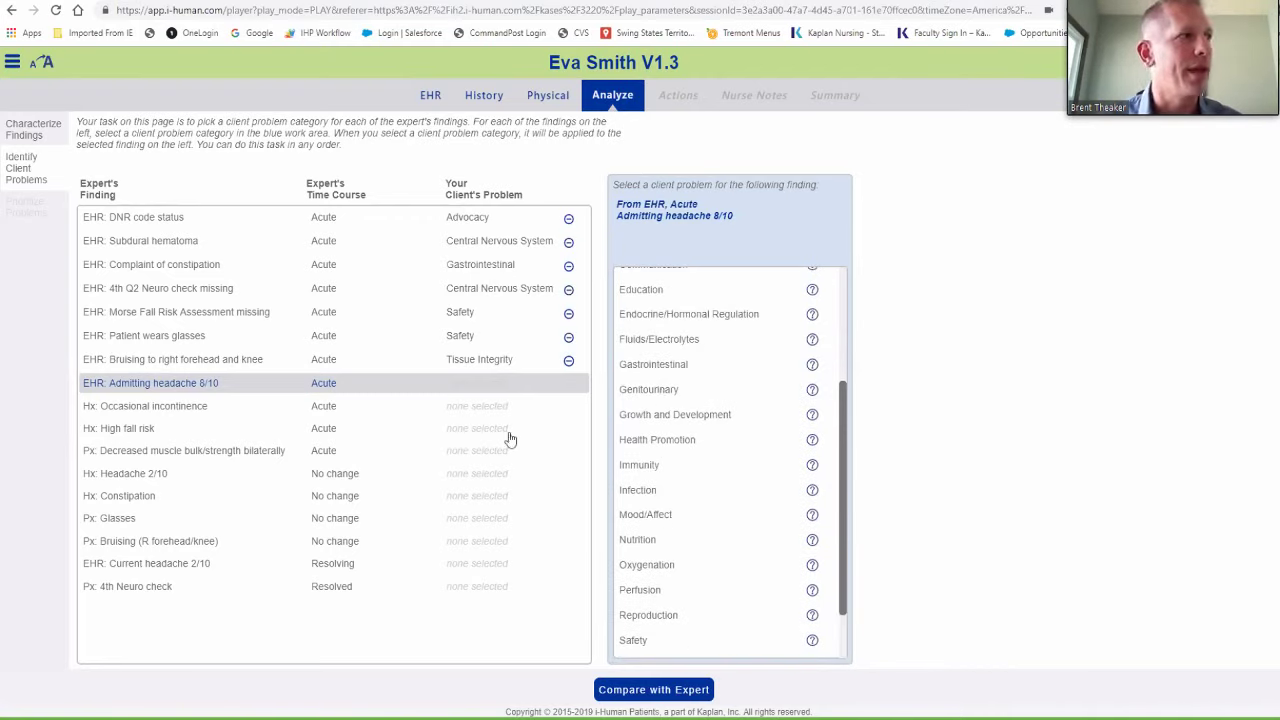
pyautogui.click(672, 366)
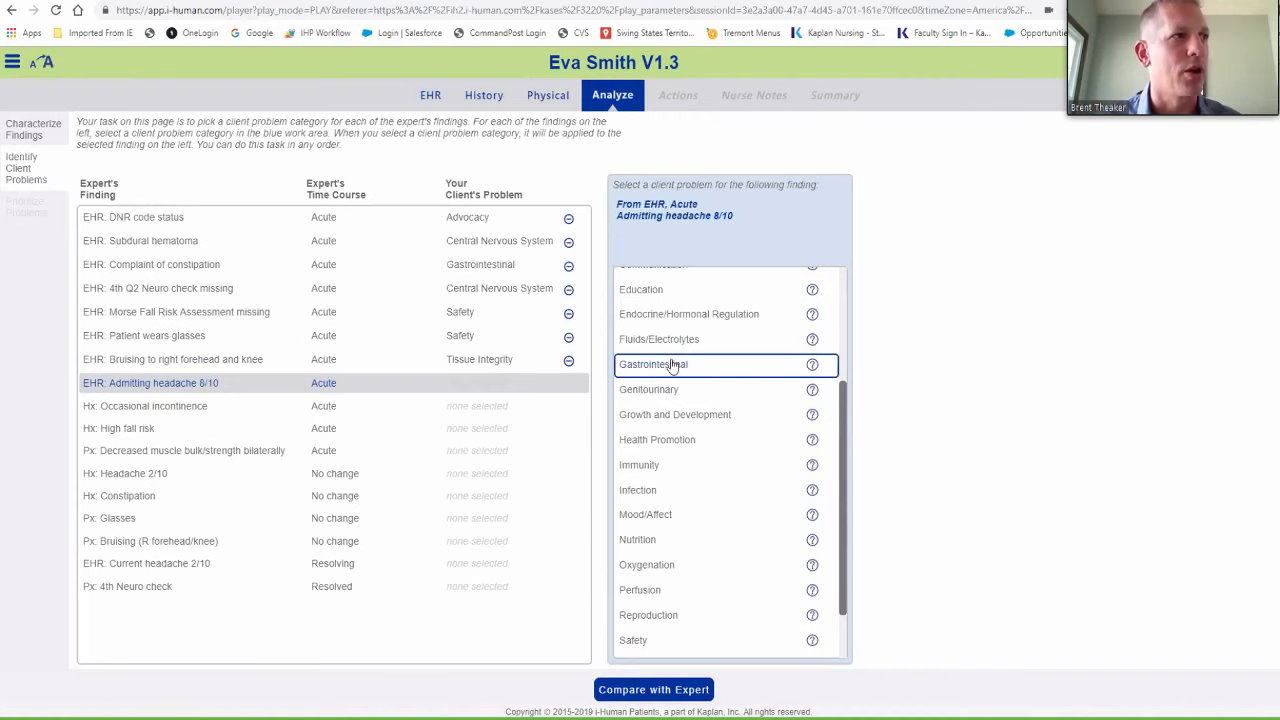
pyautogui.click(674, 340)
pyautogui.click(672, 314)
# Assign Genitourinary to Decreased muscle bulk/strength bilaterally and the history Headache 2/10, and Growth and Development to the history Constipation finding
pyautogui.click(676, 391)
pyautogui.click(676, 391)
pyautogui.click(676, 414)
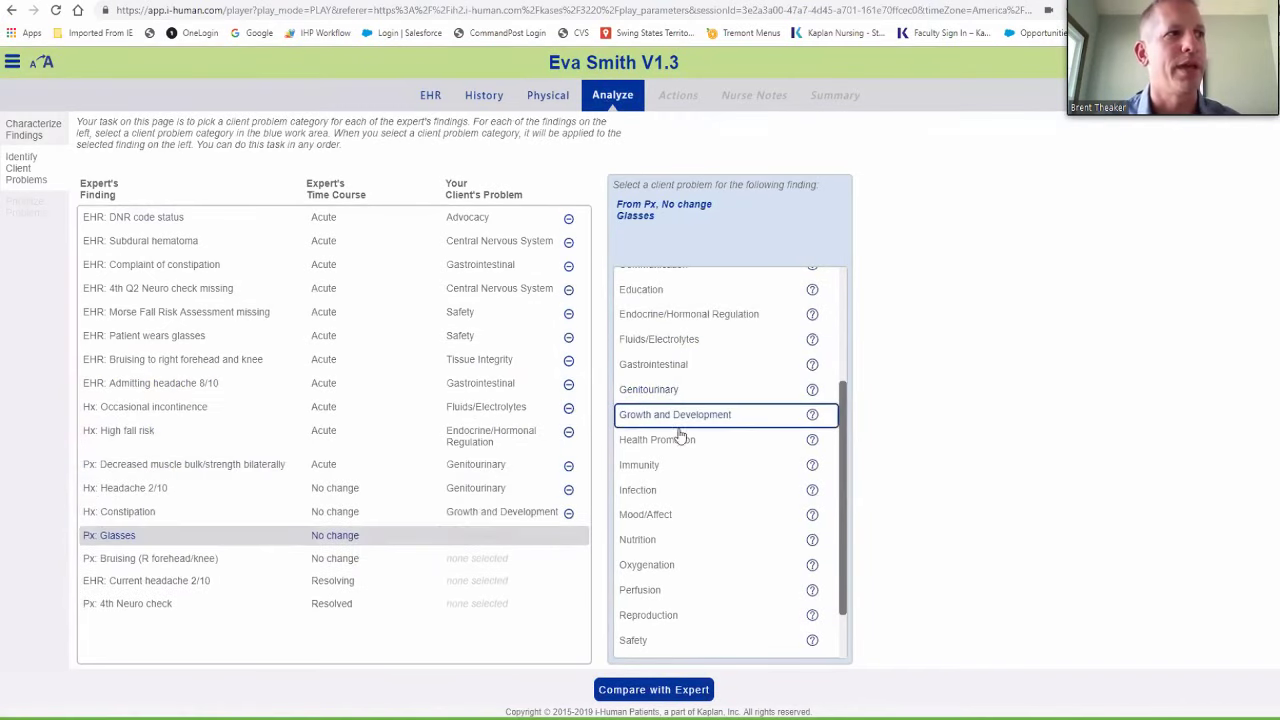
# Assign Health Promotion to Glasses, Immunity to Bruising (R forehead/knee), Mood/Affect to Current headache 2/10 and Nutrition to 4th Neuro check, and submit for expert comparison
pyautogui.click(678, 440)
pyautogui.click(662, 465)
pyautogui.click(656, 514)
pyautogui.click(658, 540)
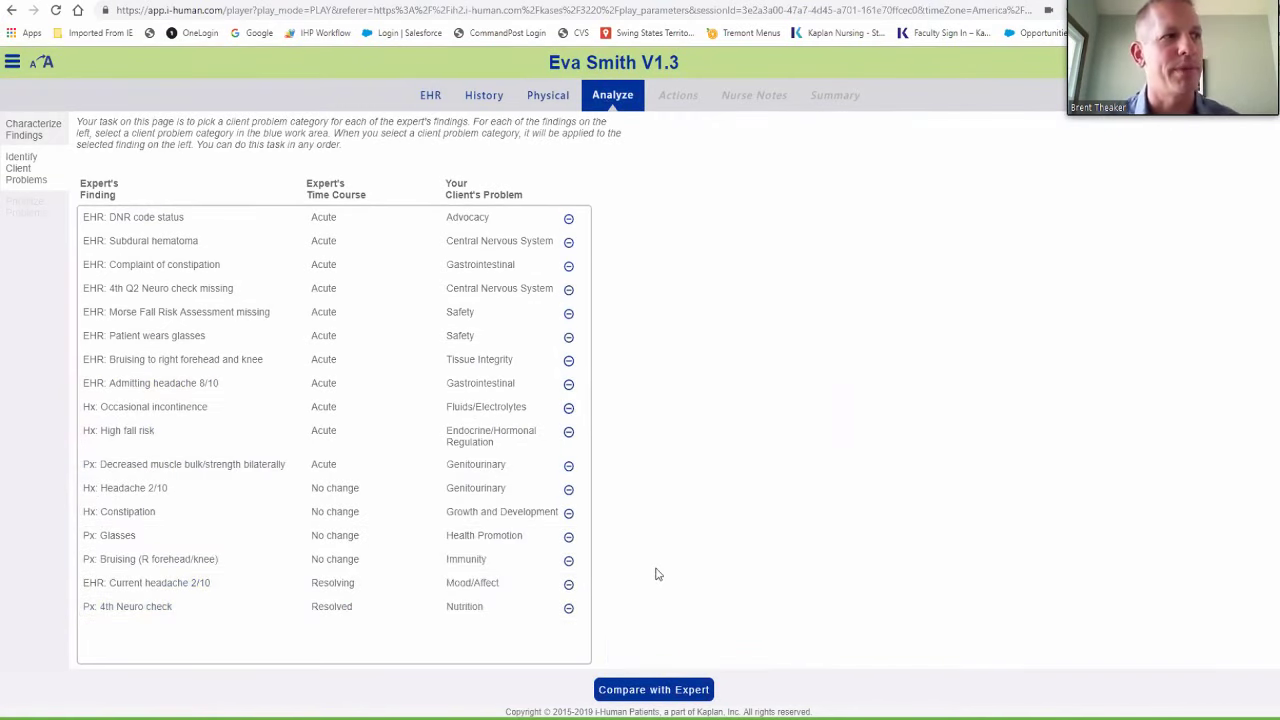
pyautogui.click(674, 690)
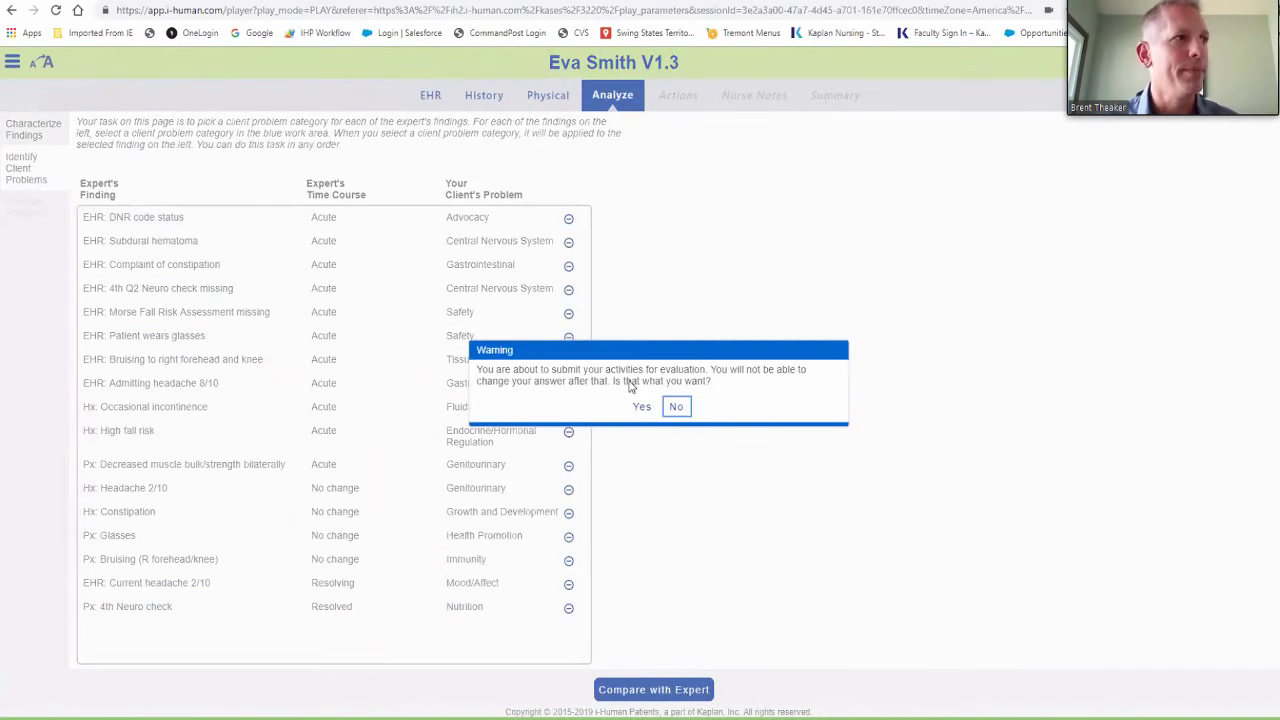
pyautogui.click(642, 409)
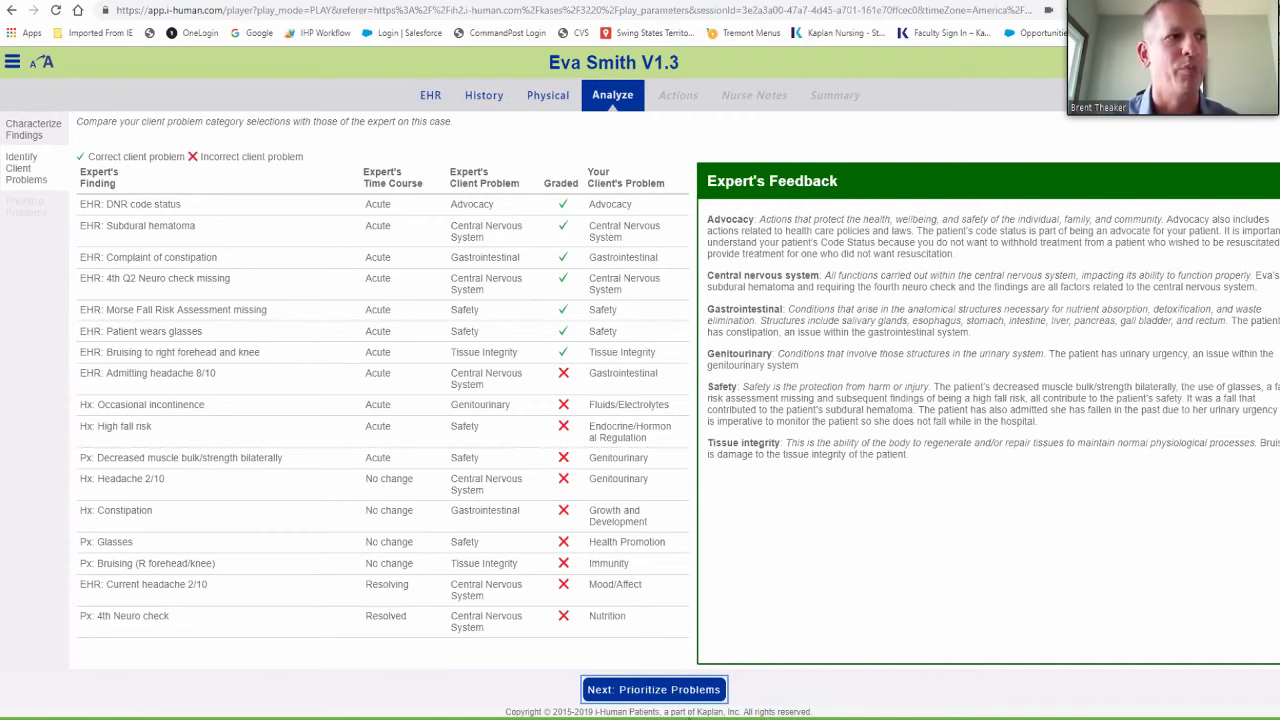
# Prioritize the client problems as Safety 1, Central Nervous System 2 and Genitourinary 3, and submit the ranking for comparison with the expert
pyautogui.click(688, 697)
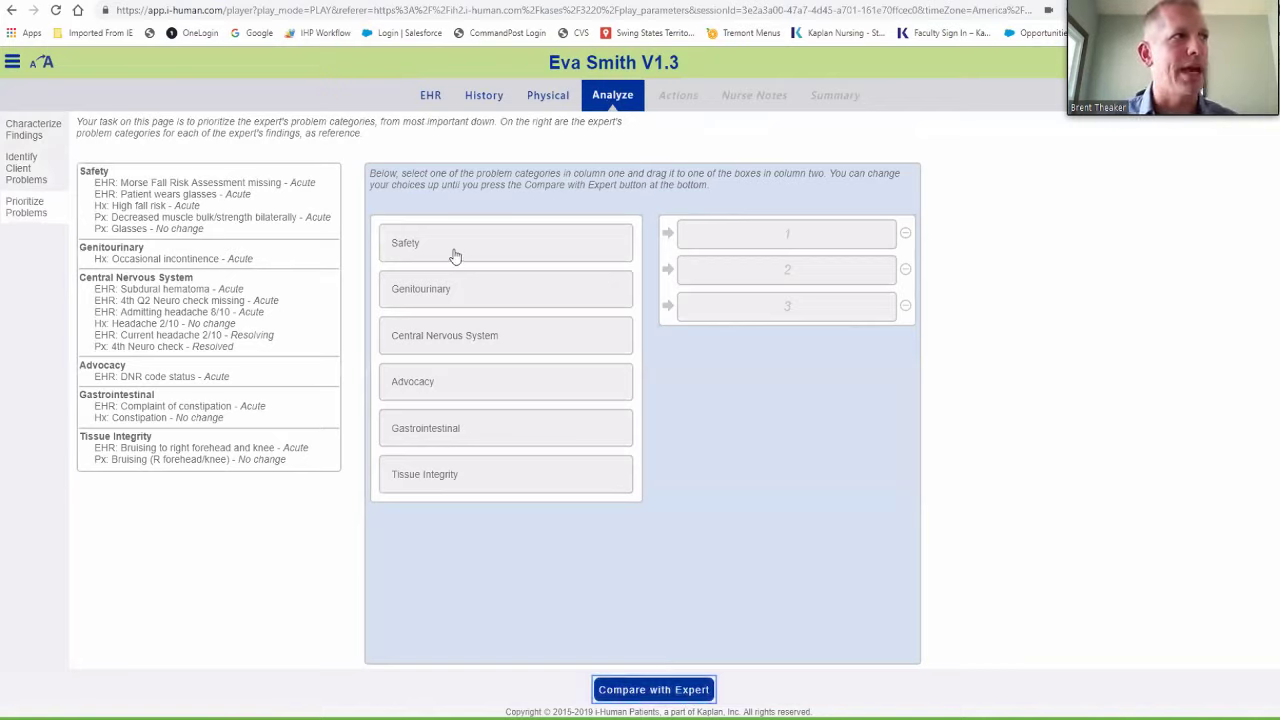
pyautogui.moveTo(455, 257); pyautogui.dragTo(809, 243)
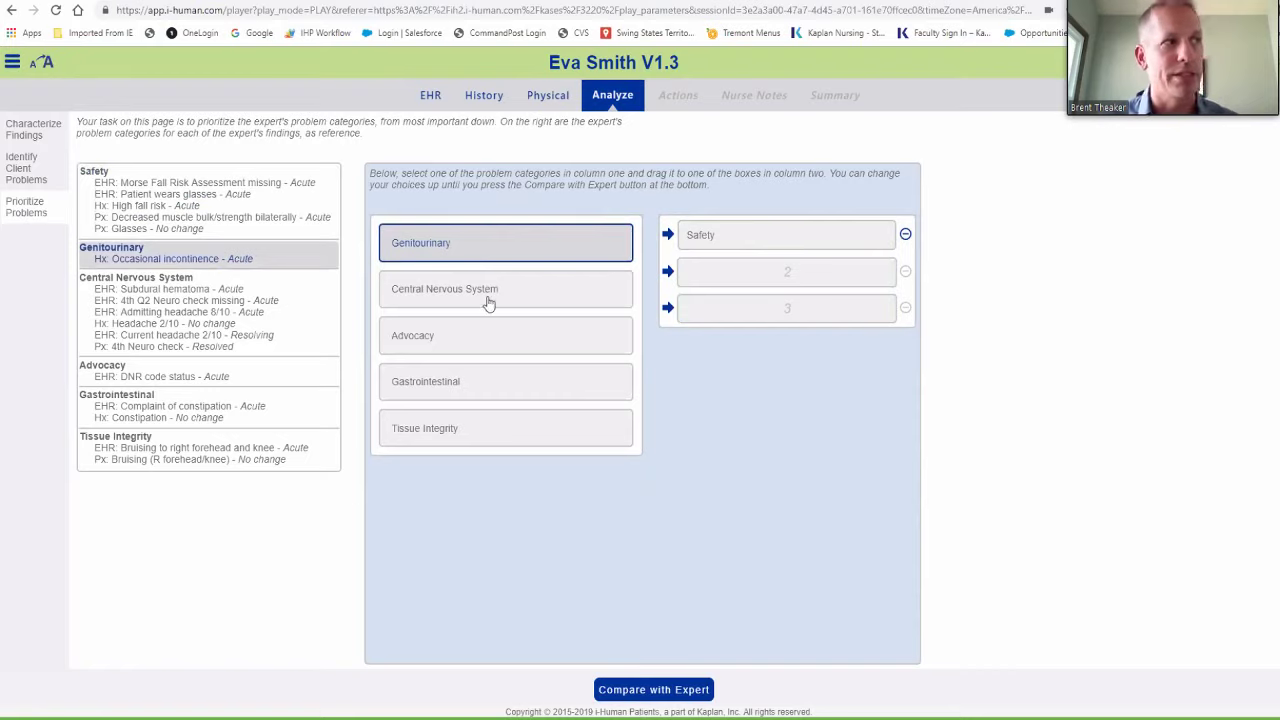
pyautogui.moveTo(488, 299); pyautogui.dragTo(797, 274)
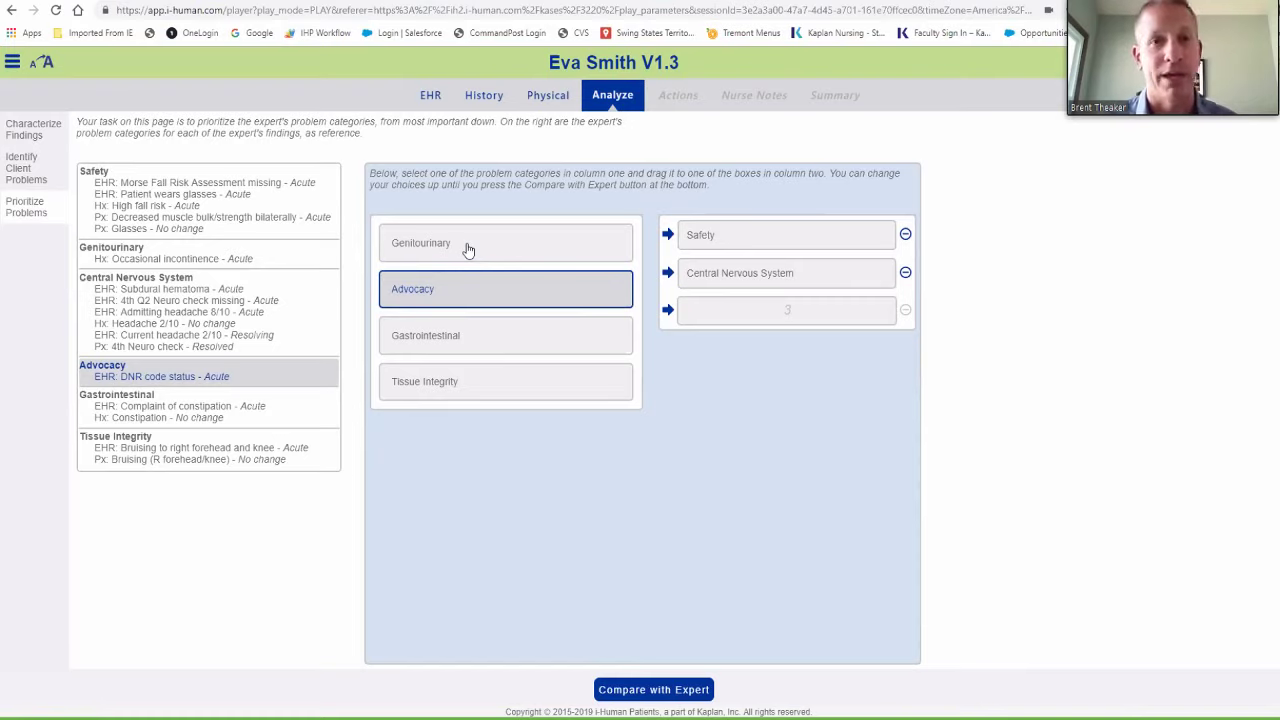
pyautogui.moveTo(467, 249); pyautogui.dragTo(808, 320)
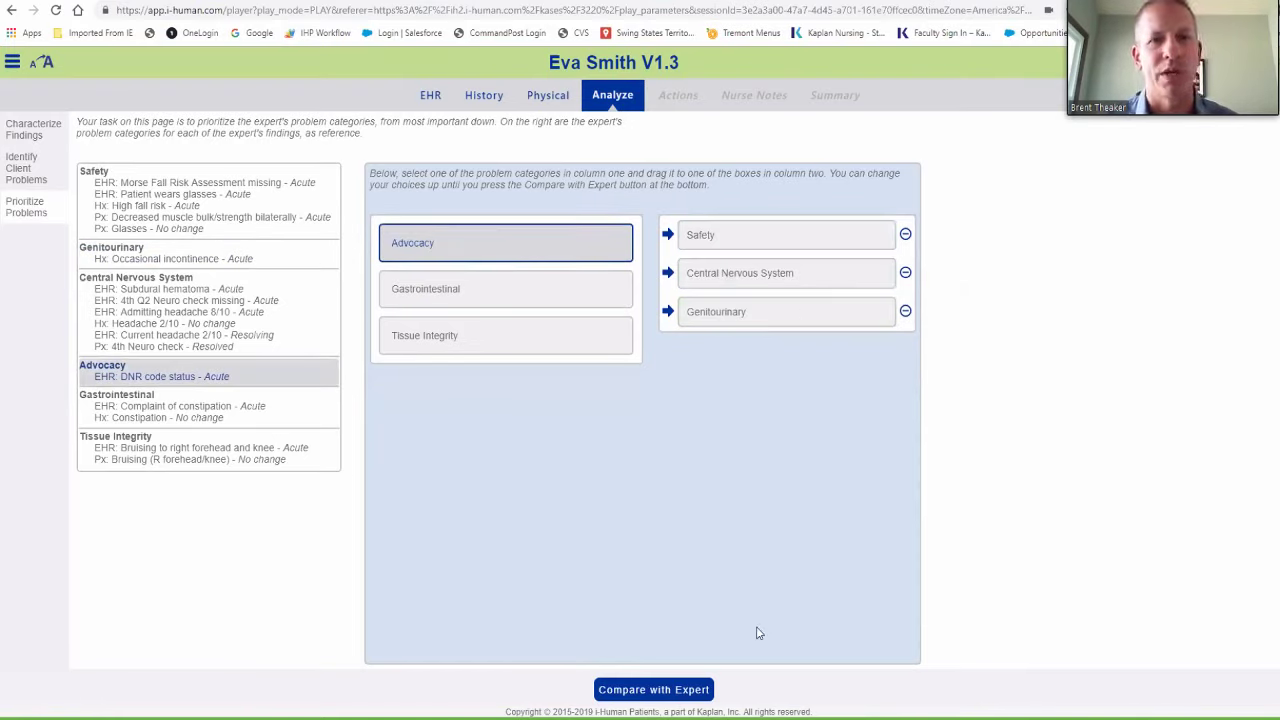
pyautogui.click(670, 692)
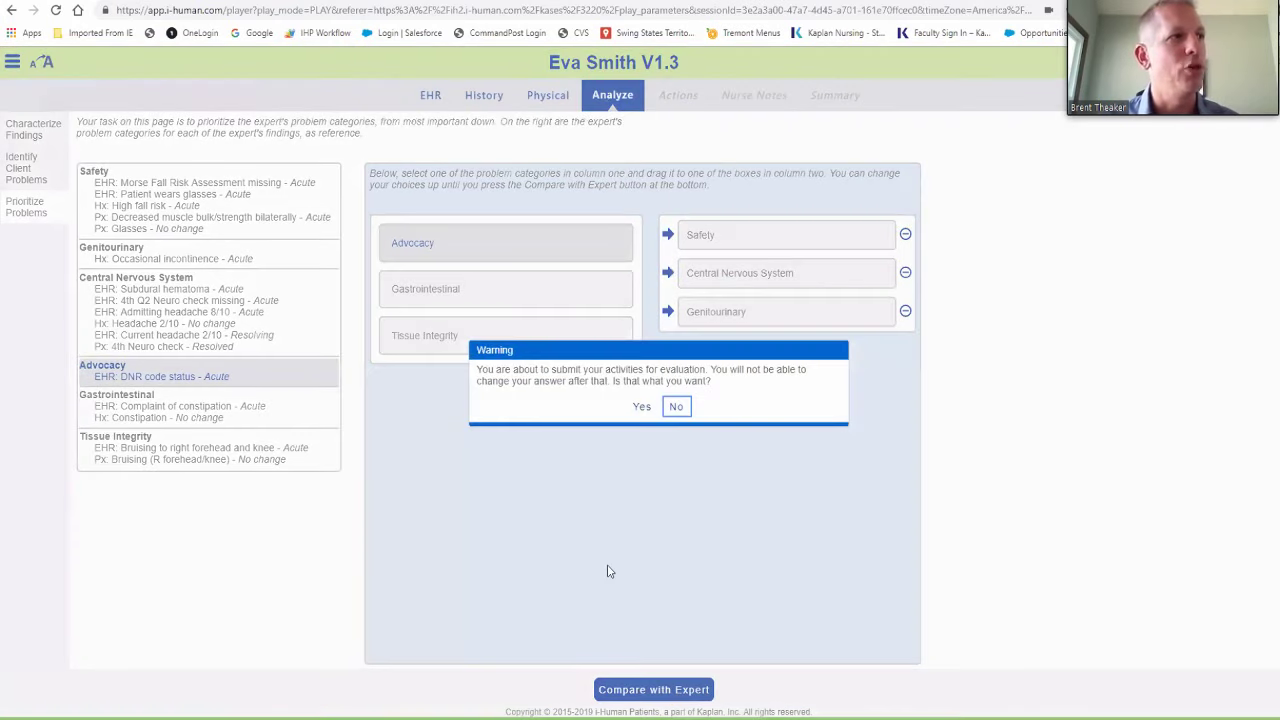
pyautogui.click(641, 407)
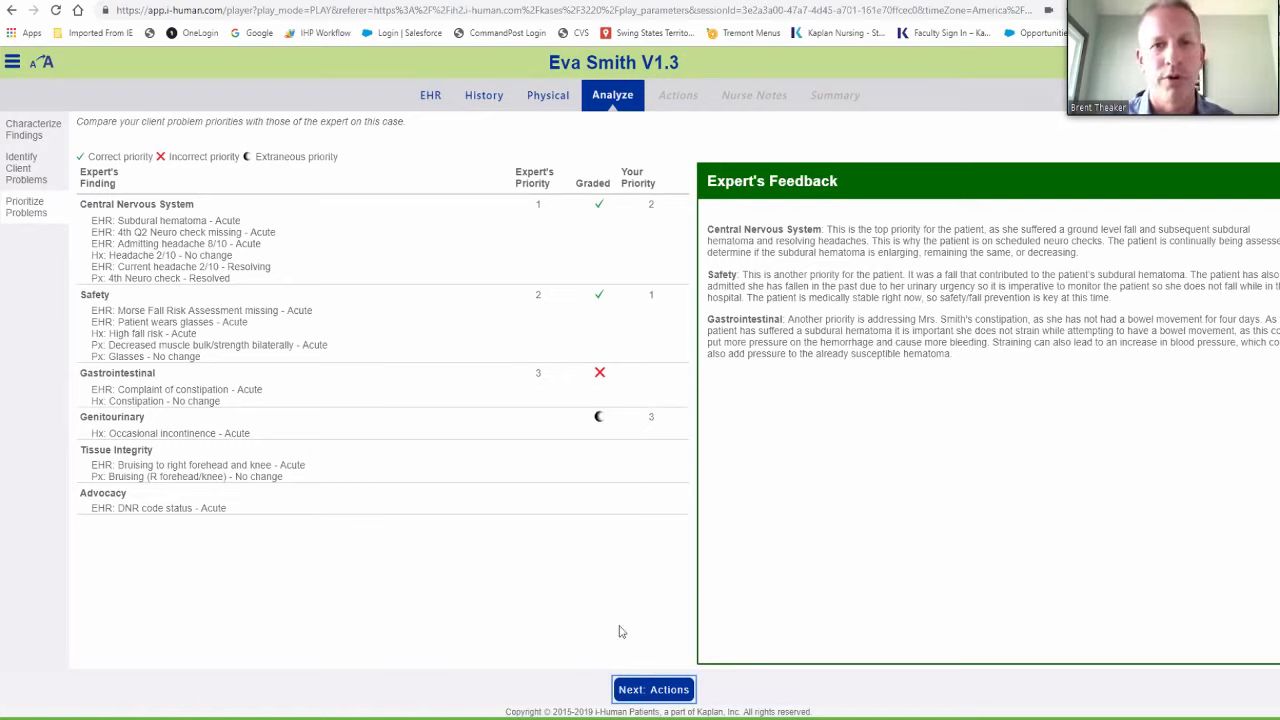
# Proceed to selecting actions and add "Strictly adhere to neuro evaluation per HCP orders" to the physical 4th Neuro check finding
pyautogui.click(667, 690)
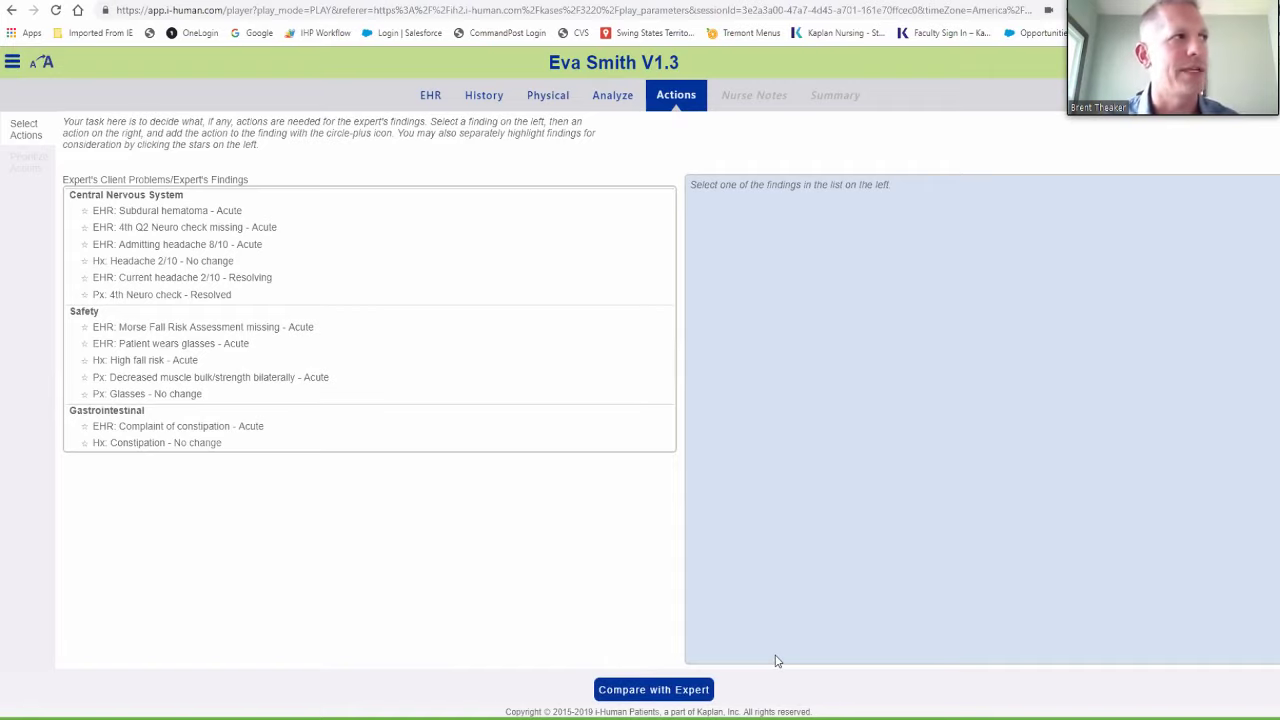
pyautogui.click(176, 230)
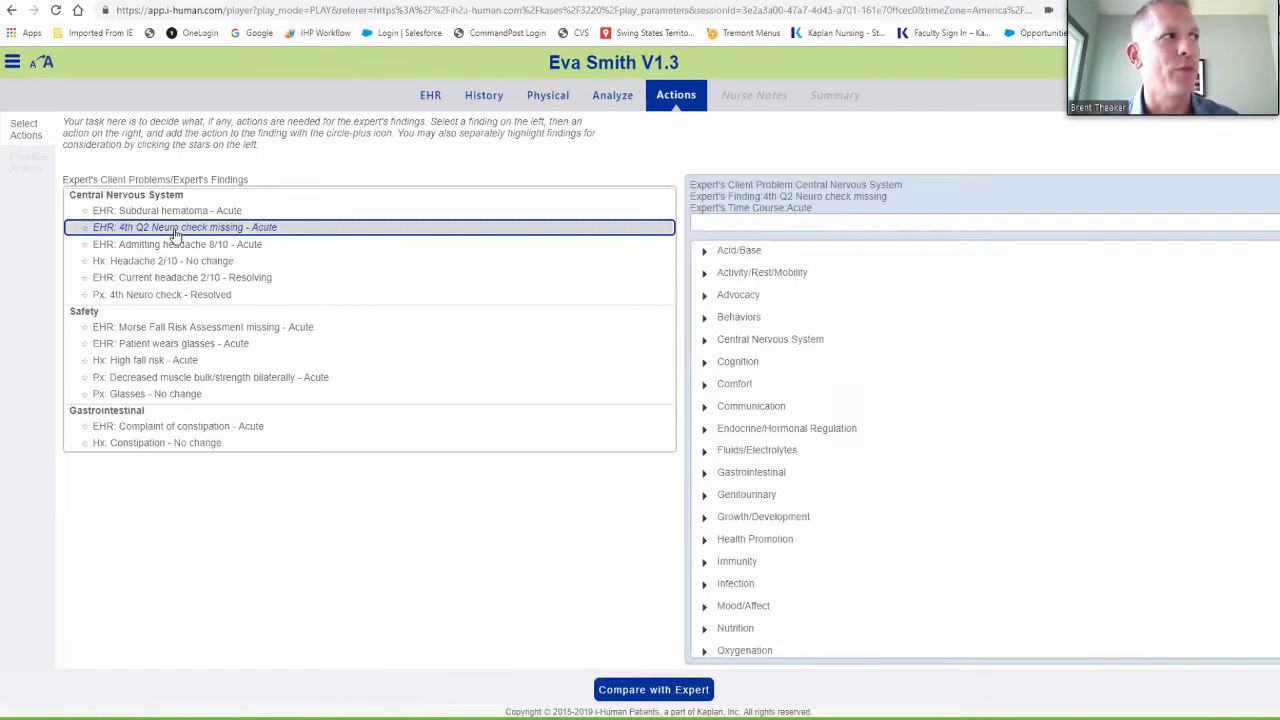
pyautogui.click(181, 298)
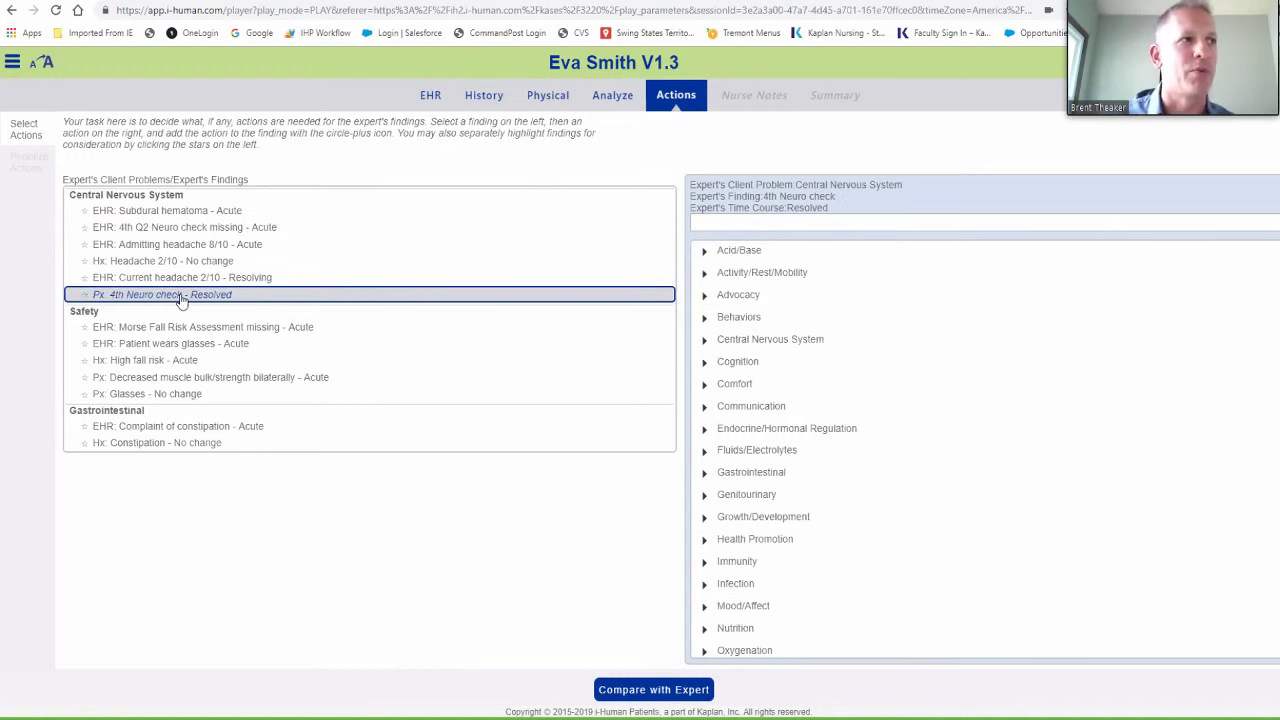
pyautogui.click(761, 341)
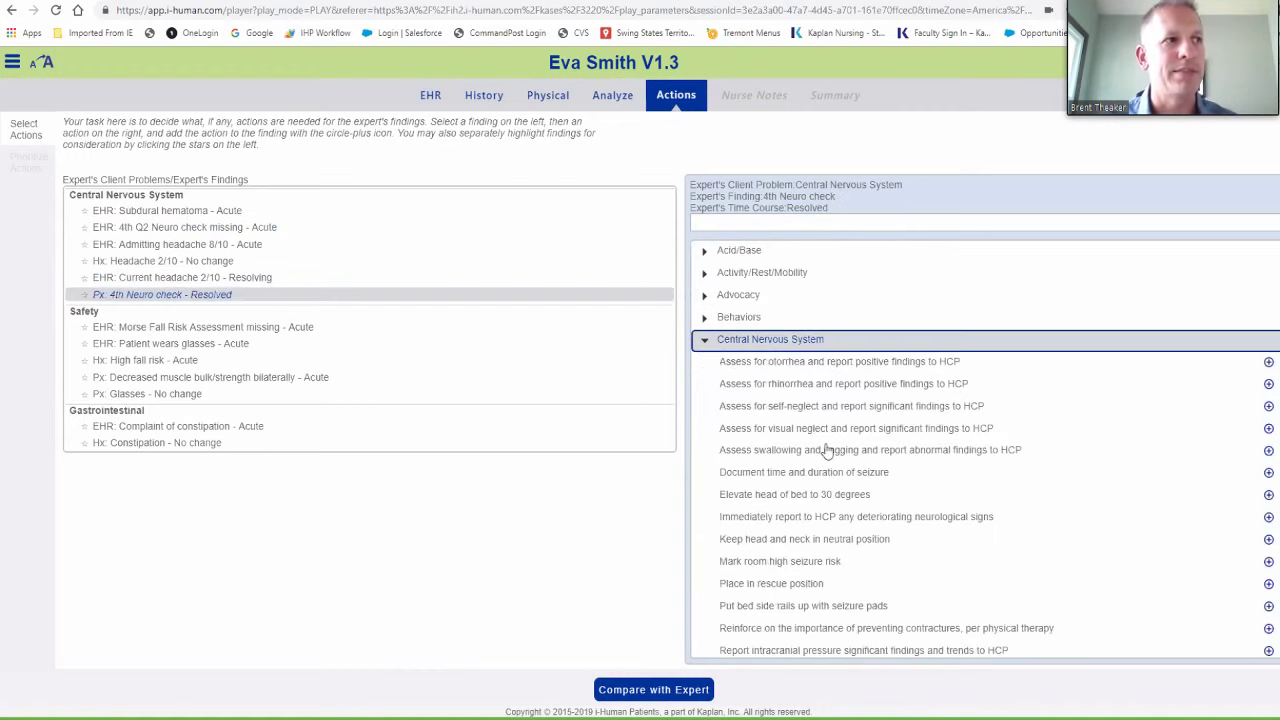
pyautogui.scroll(-4, 826, 452)
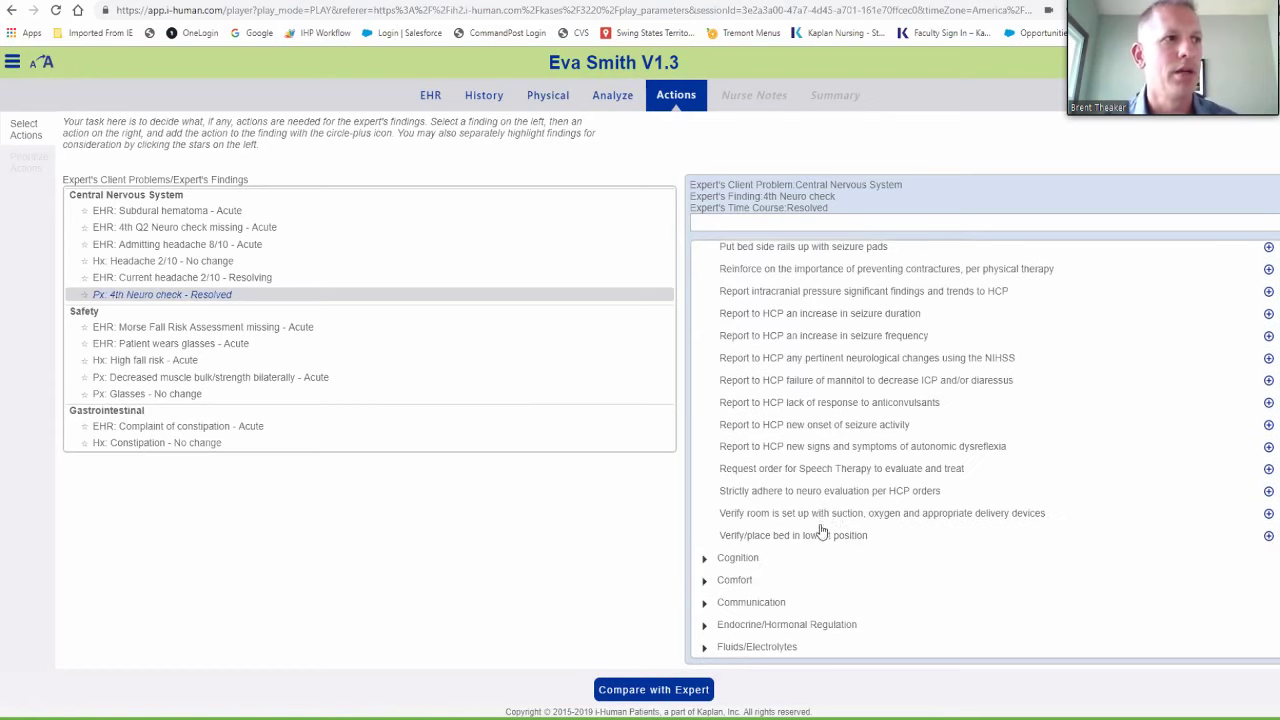
pyautogui.click(835, 491)
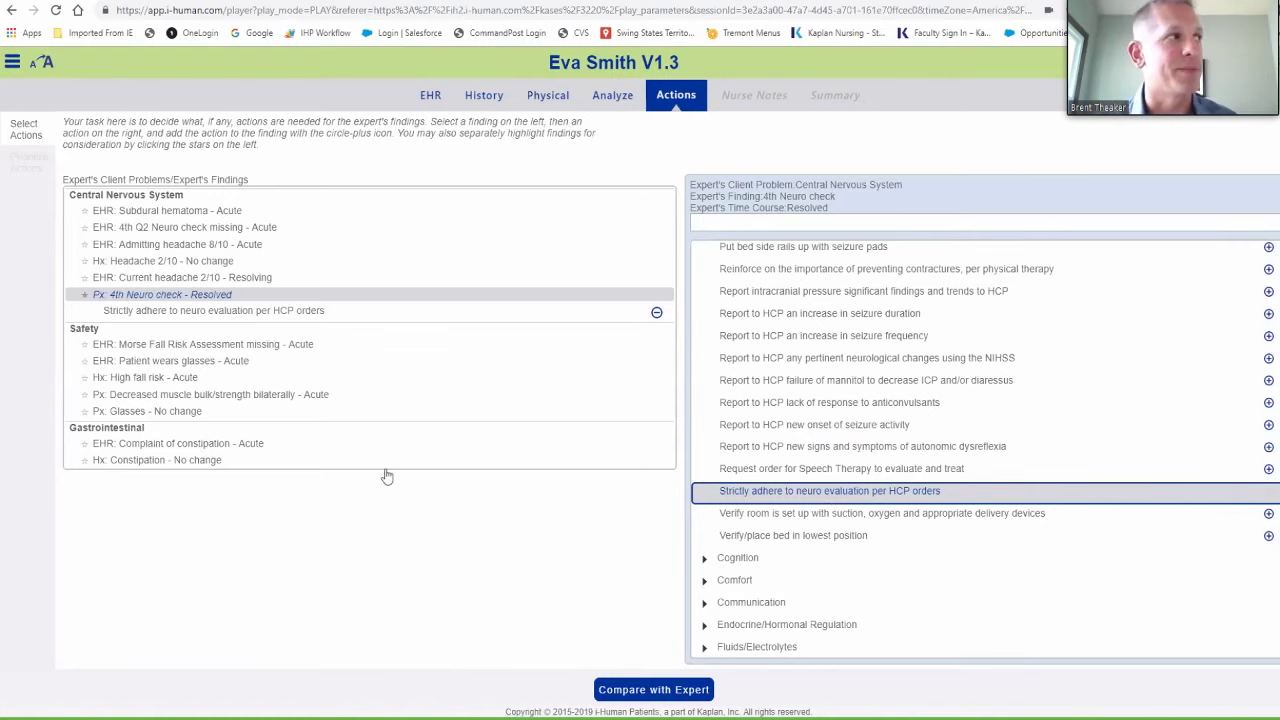
# Add the Safety actions Mark room high fall risk, Maintain bed in lowest position, and Place and use chair pad alarm to the High fall risk finding
pyautogui.click(146, 380)
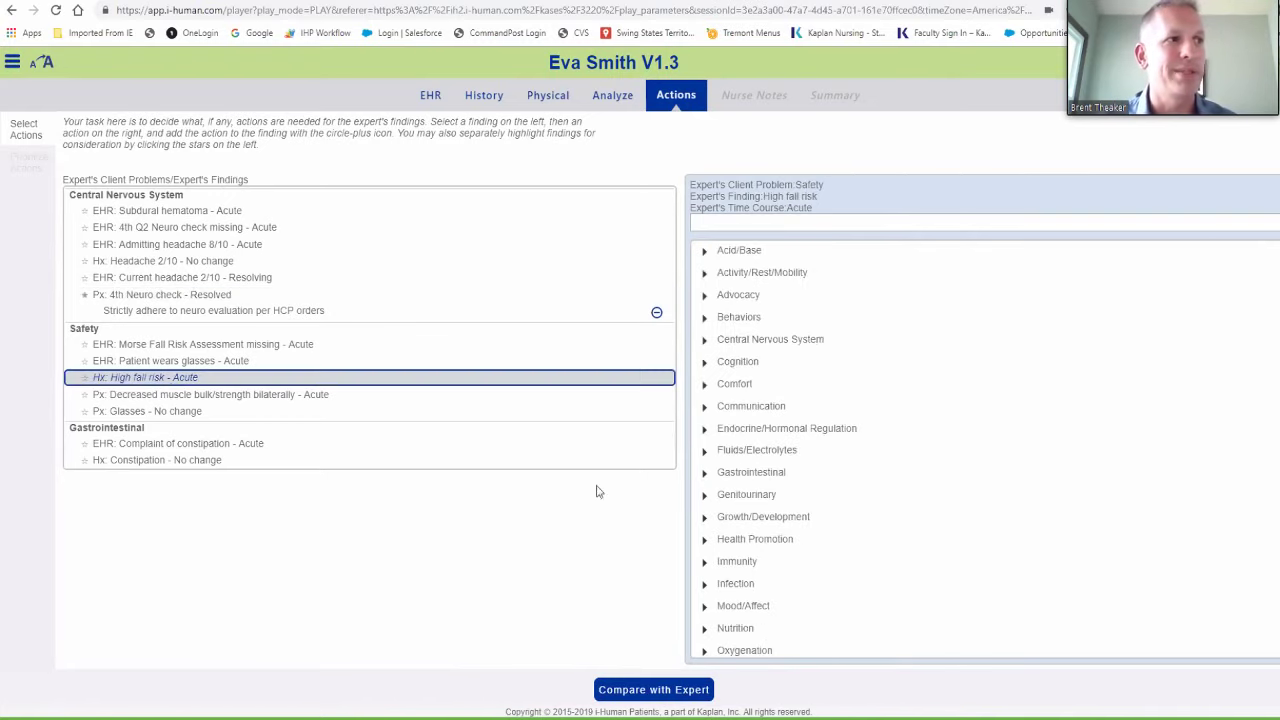
pyautogui.scroll(-3, 728, 525)
pyautogui.click(733, 580)
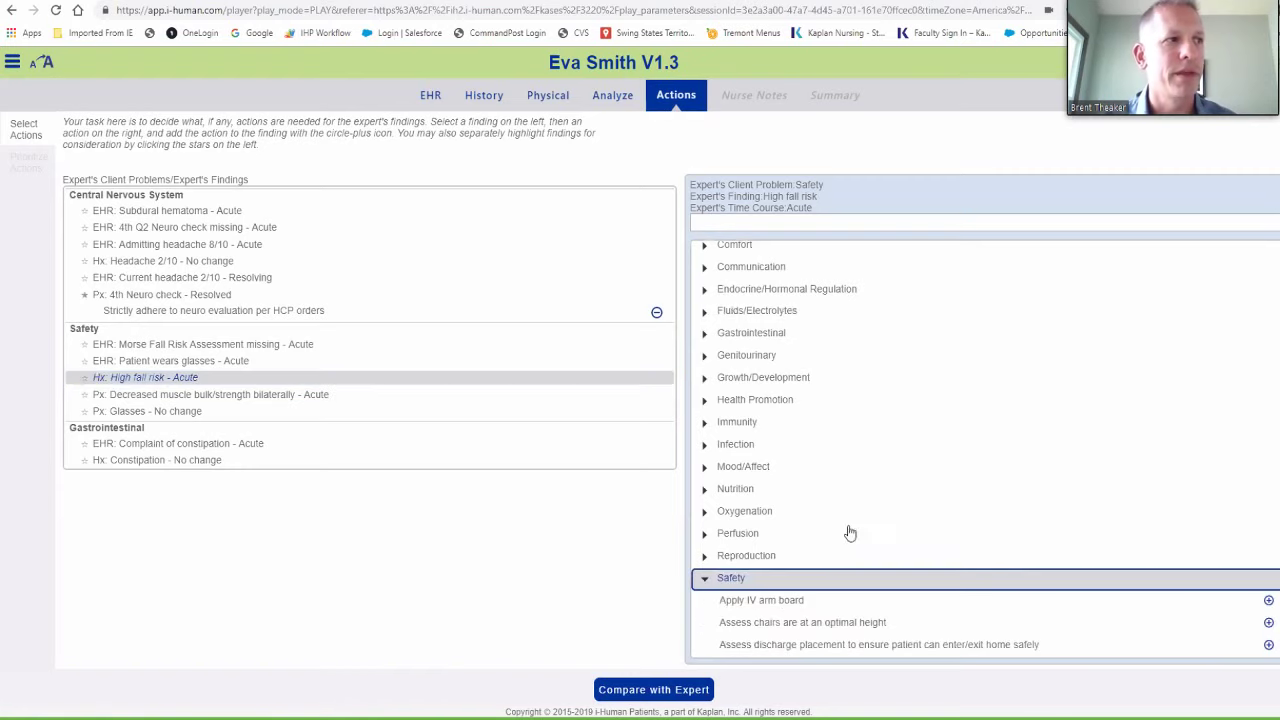
pyautogui.scroll(-5, 845, 531)
pyautogui.scroll(-3, 836, 531)
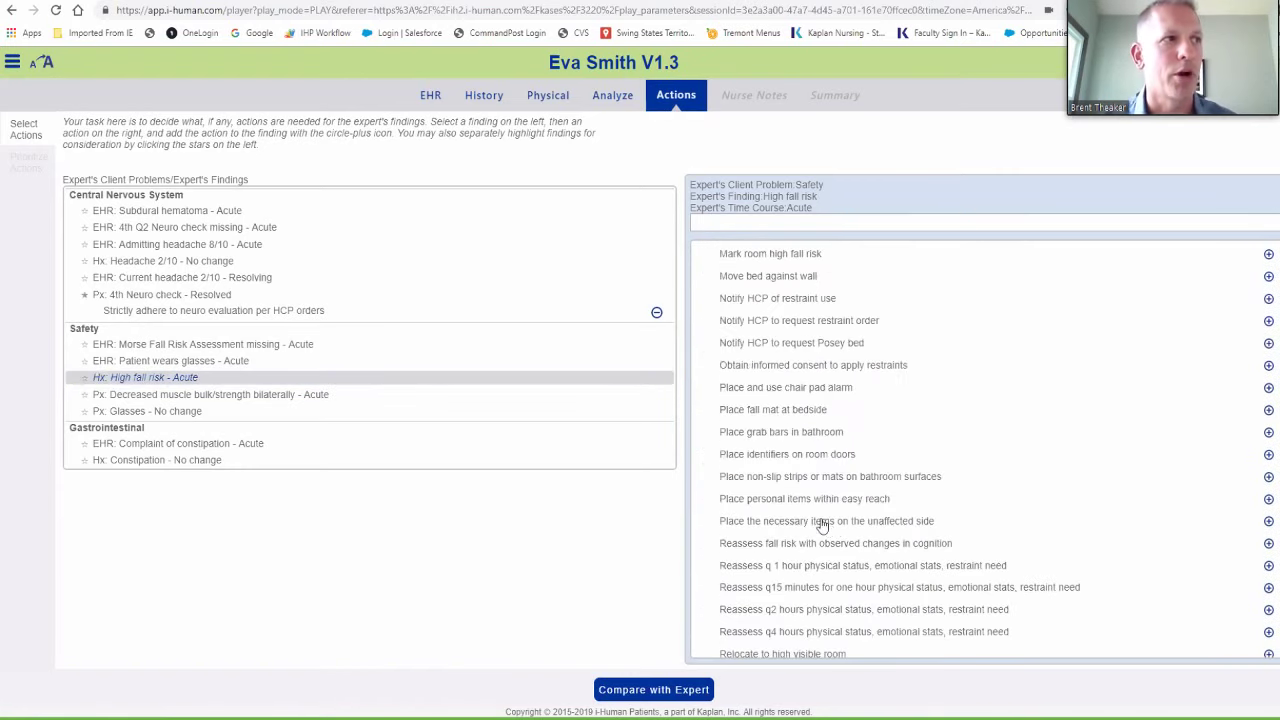
pyautogui.scroll(1, 790, 450)
pyautogui.click(797, 329)
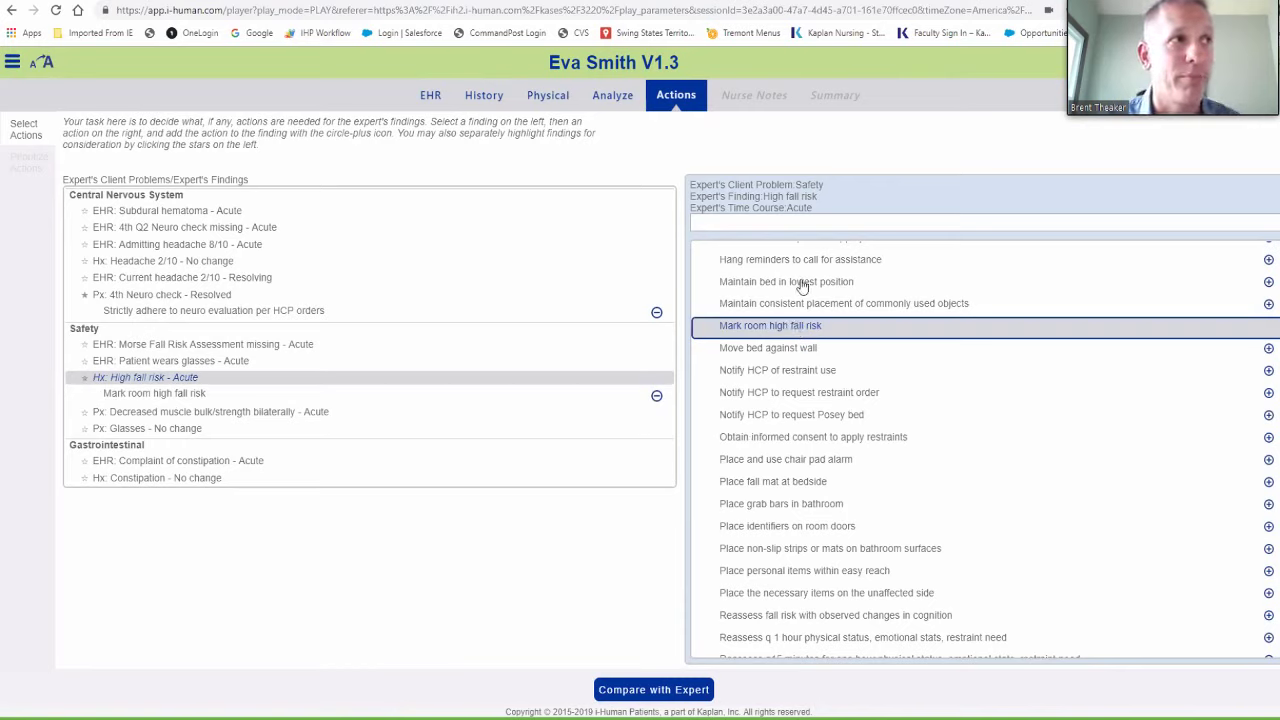
pyautogui.click(803, 287)
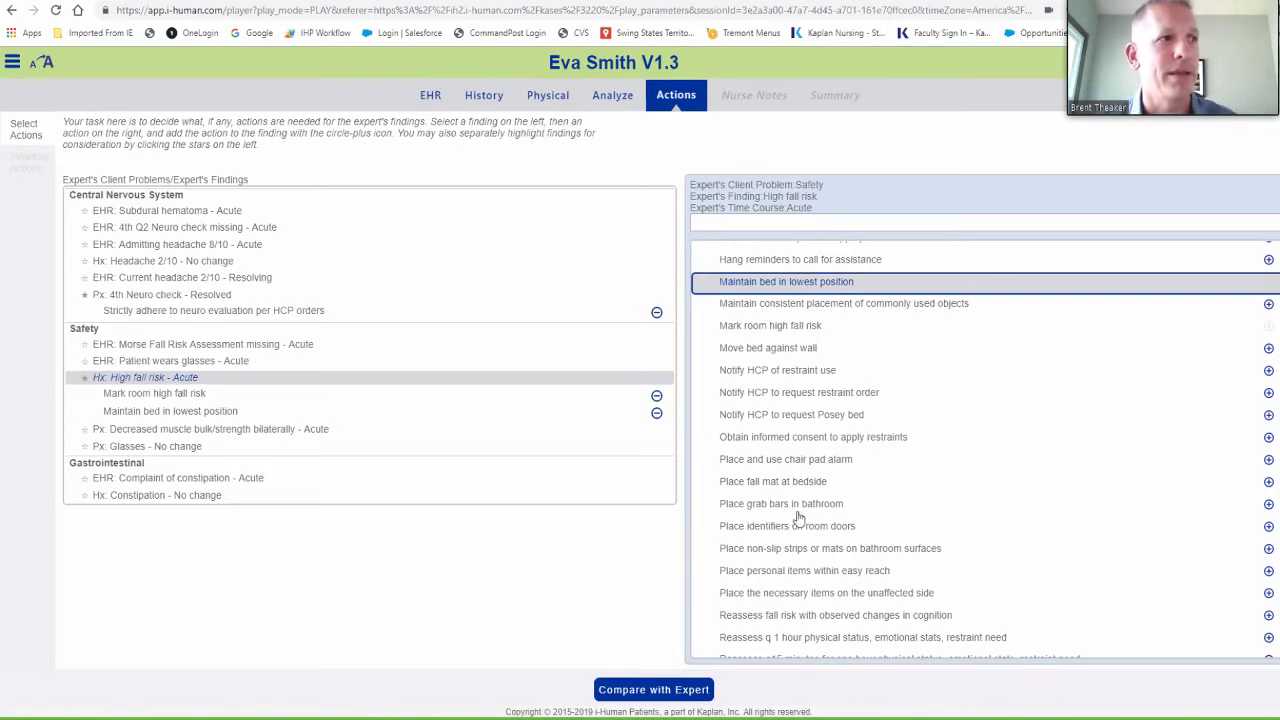
pyautogui.click(821, 464)
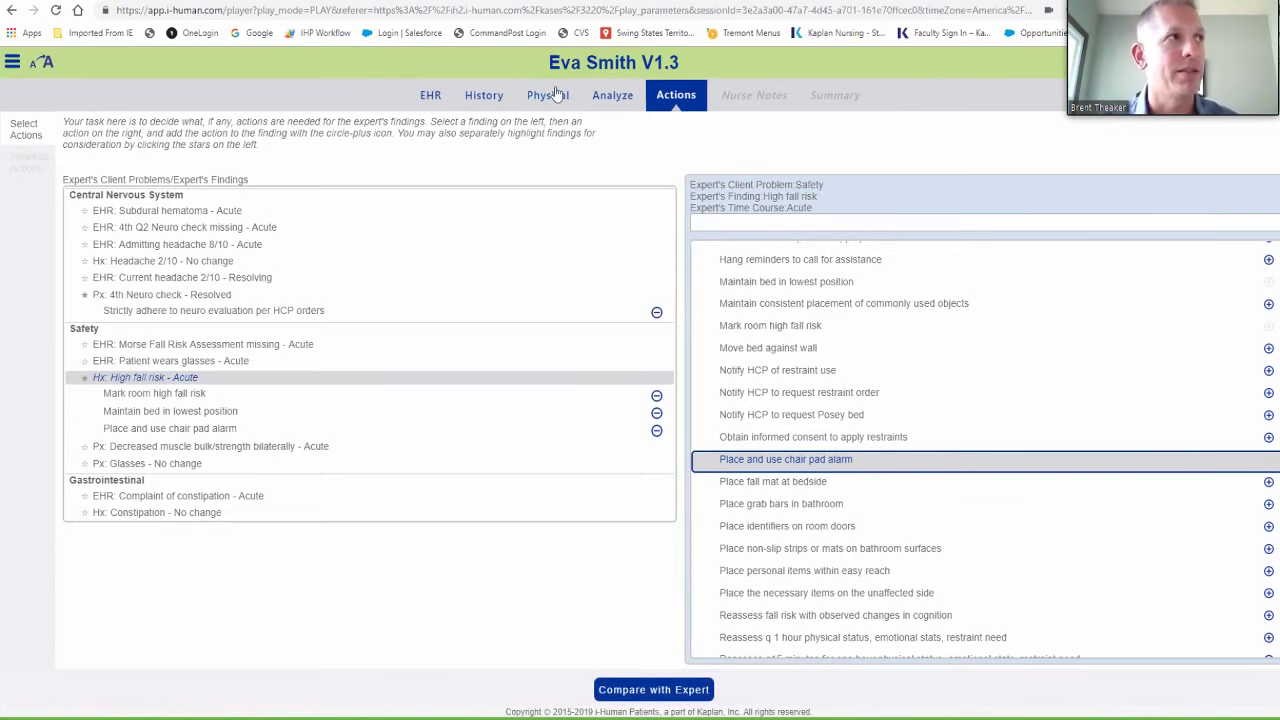
# Revisit the expert feedback for the EHR, history, physical and analysis sections of the case
pyautogui.click(430, 95)
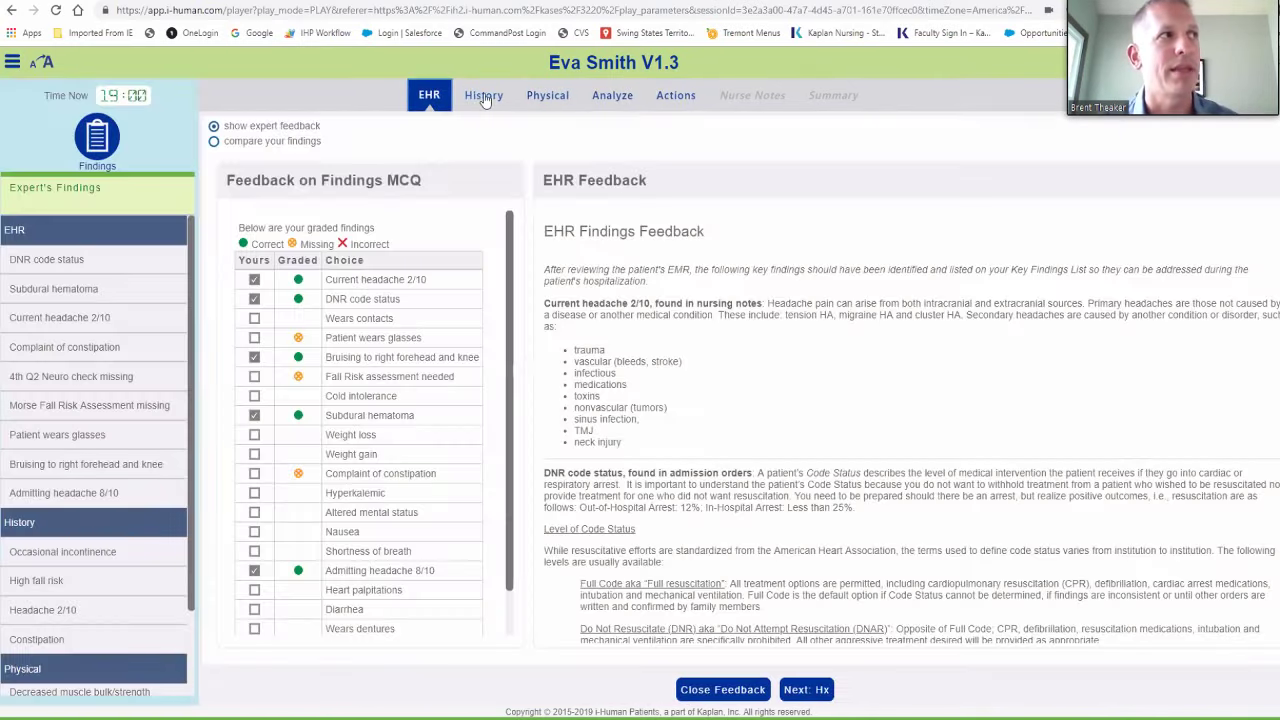
pyautogui.click(482, 96)
pyautogui.click(551, 97)
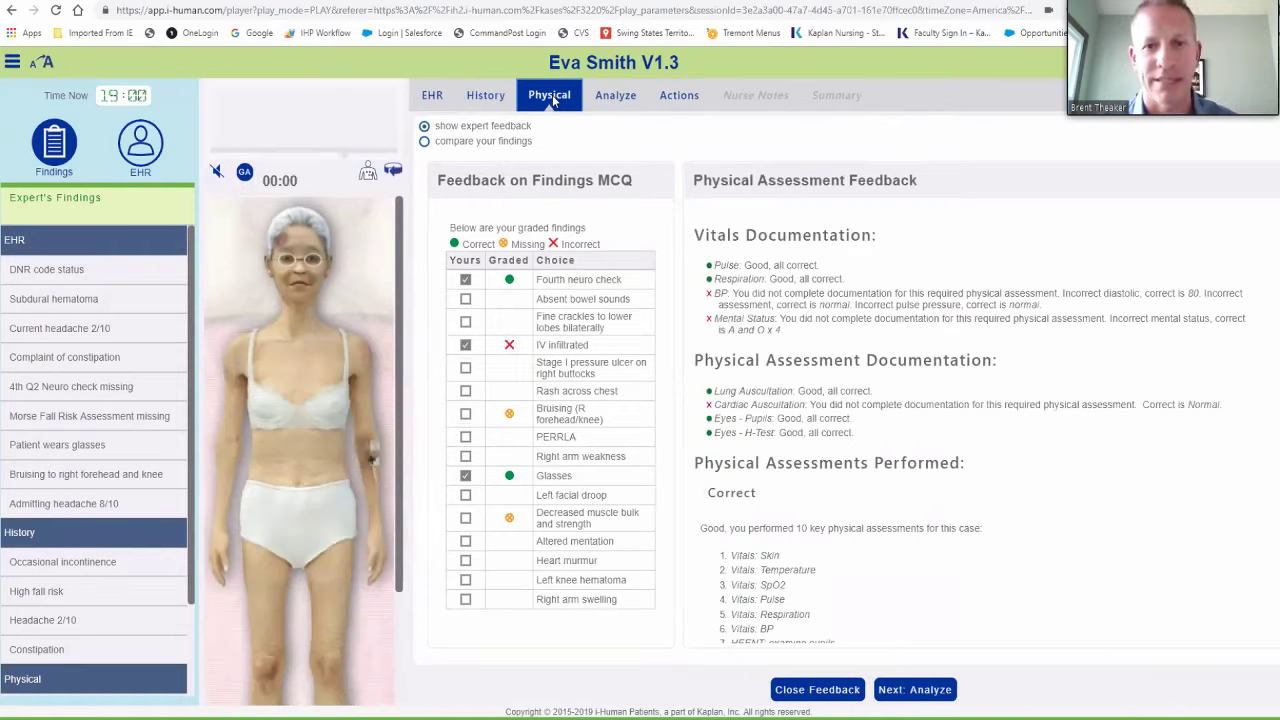
pyautogui.click(628, 99)
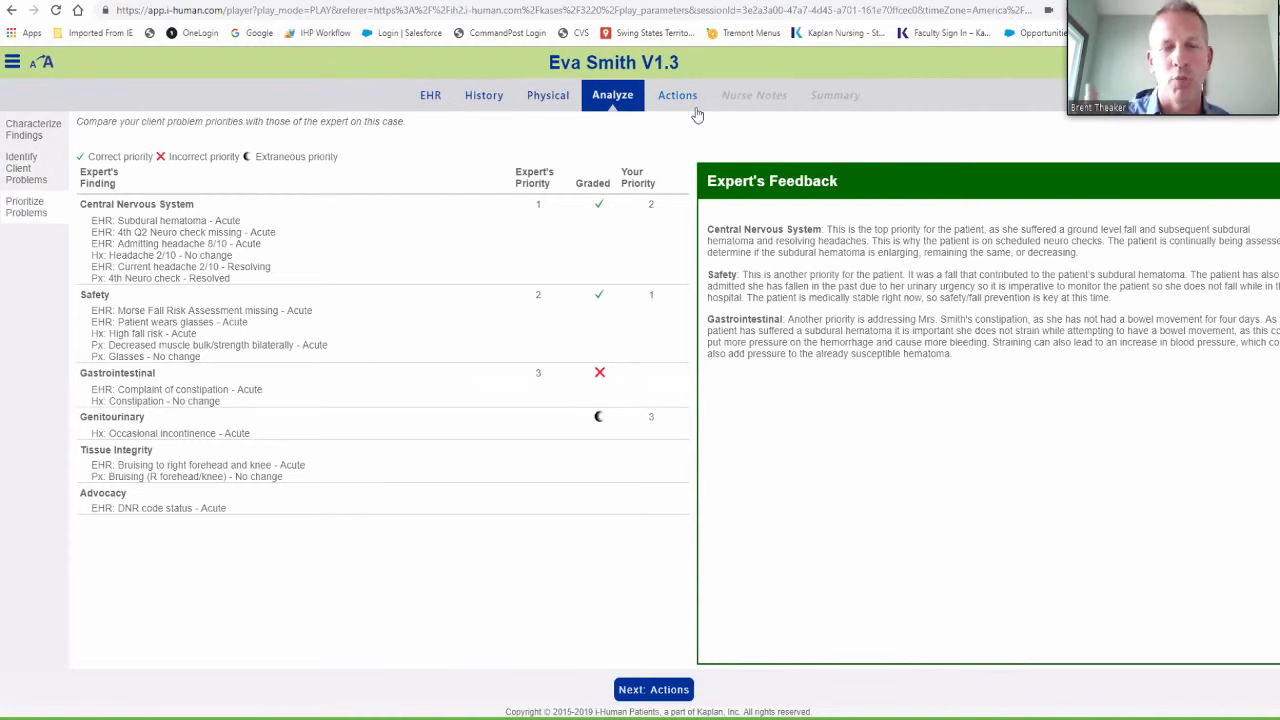
pyautogui.click(541, 100)
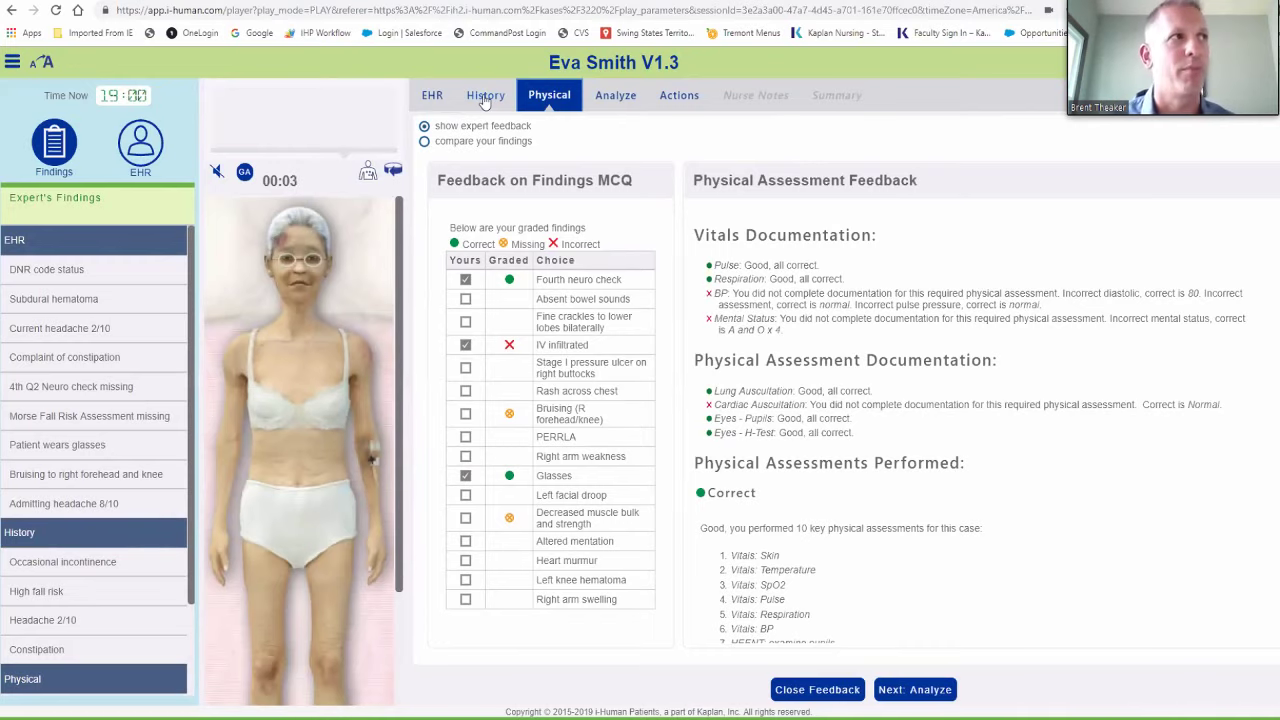
pyautogui.click(428, 95)
pyautogui.click(537, 100)
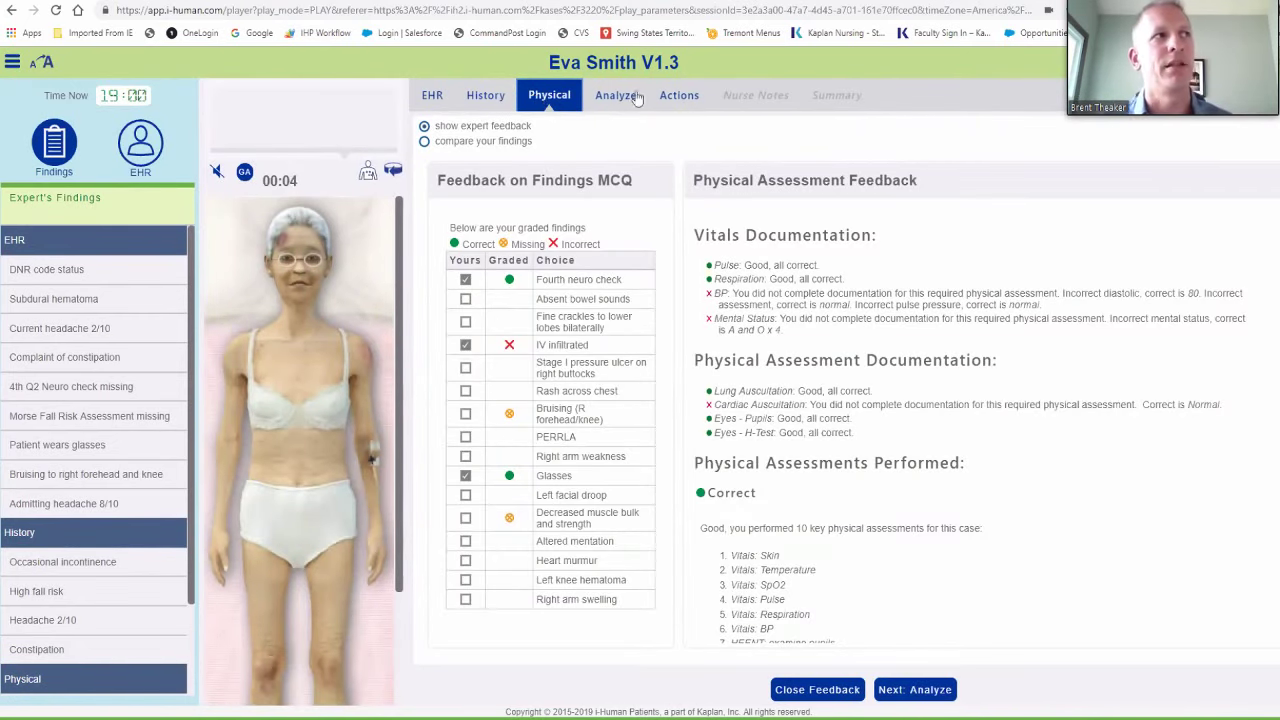
# Return to the action selection and submit the chosen actions for comparison with the expert
pyautogui.click(679, 96)
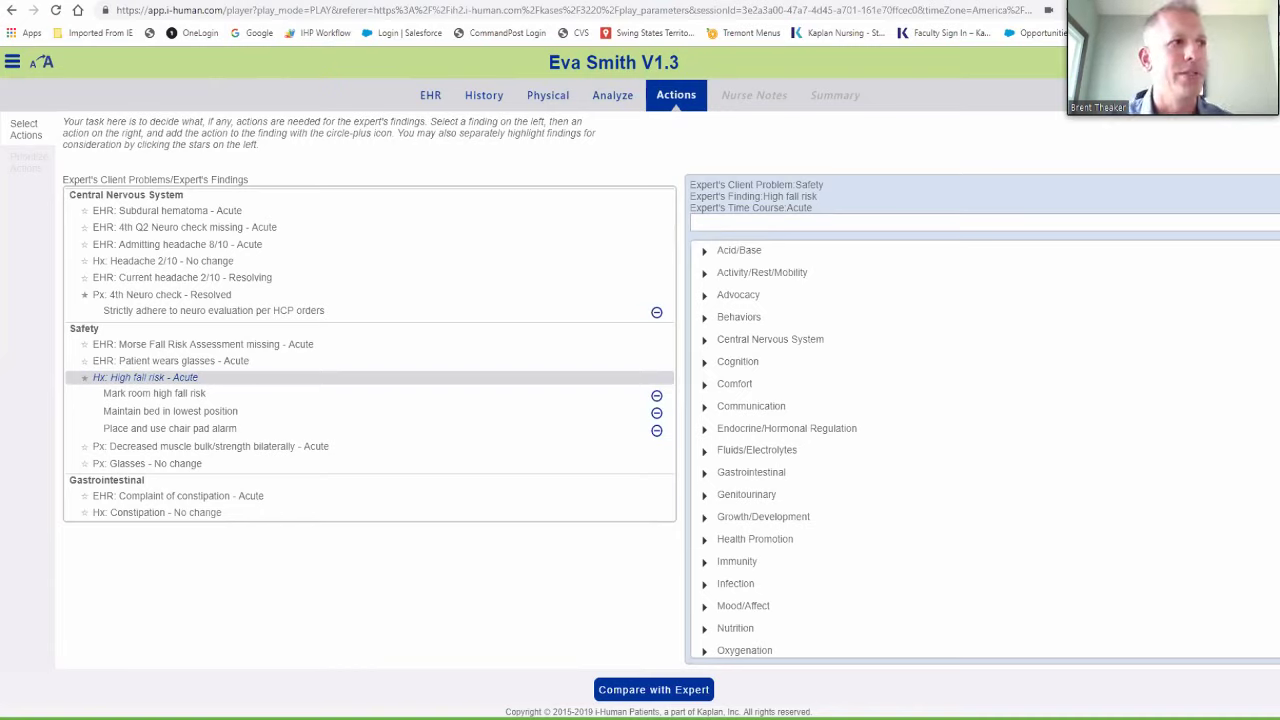
pyautogui.click(679, 695)
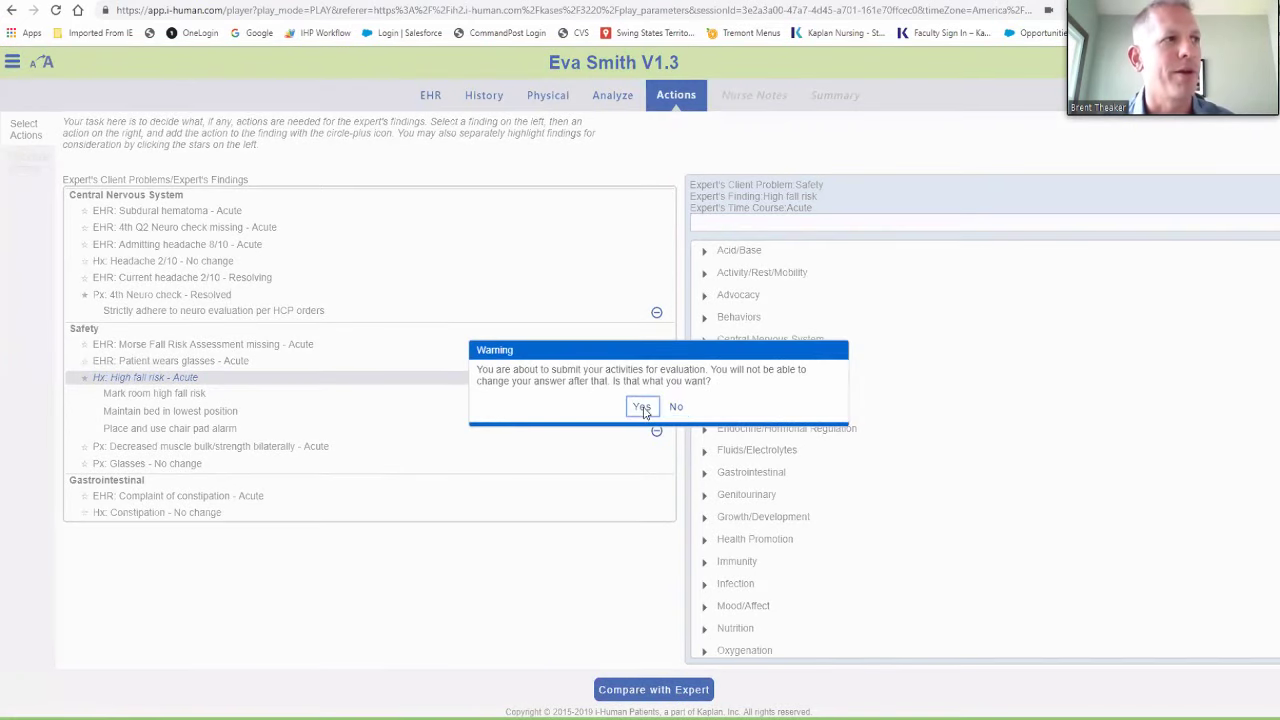
pyautogui.click(643, 410)
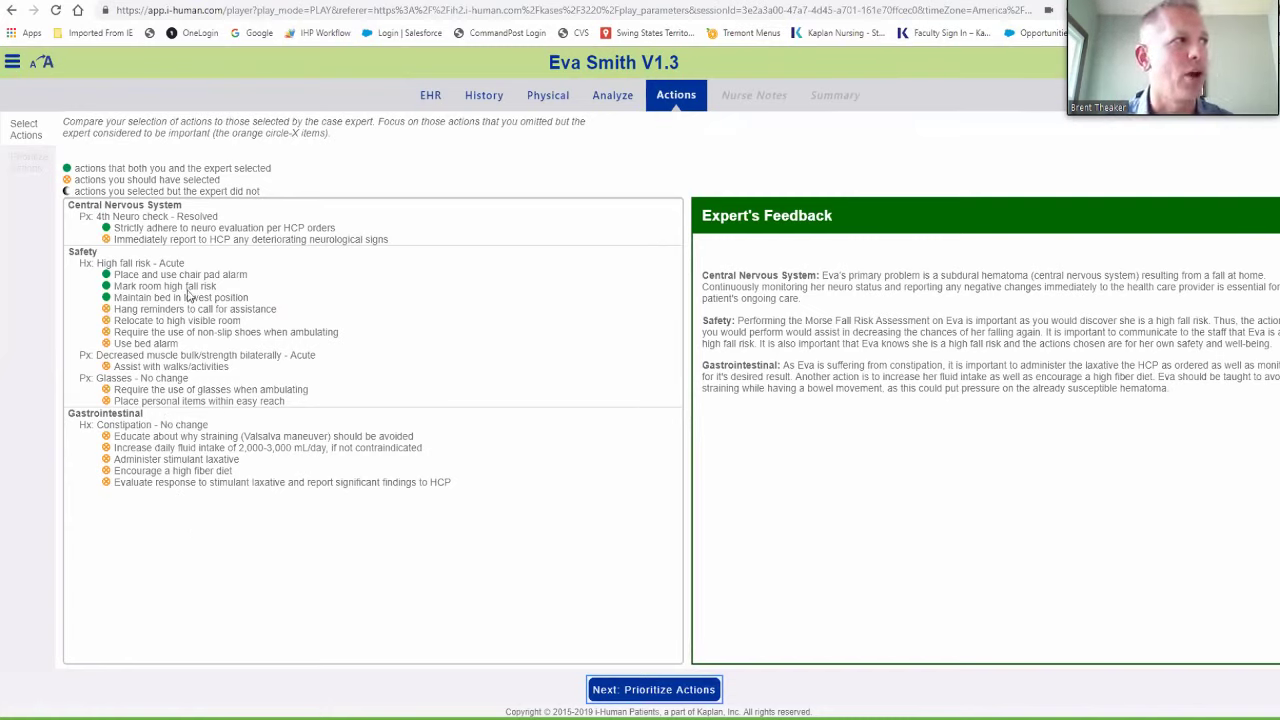
# Proceed to prioritizing actions and assign STAT to both 4th Neuro check actions, the chair pad alarm, the call reminders and the high-visibility room relocation
pyautogui.click(694, 690)
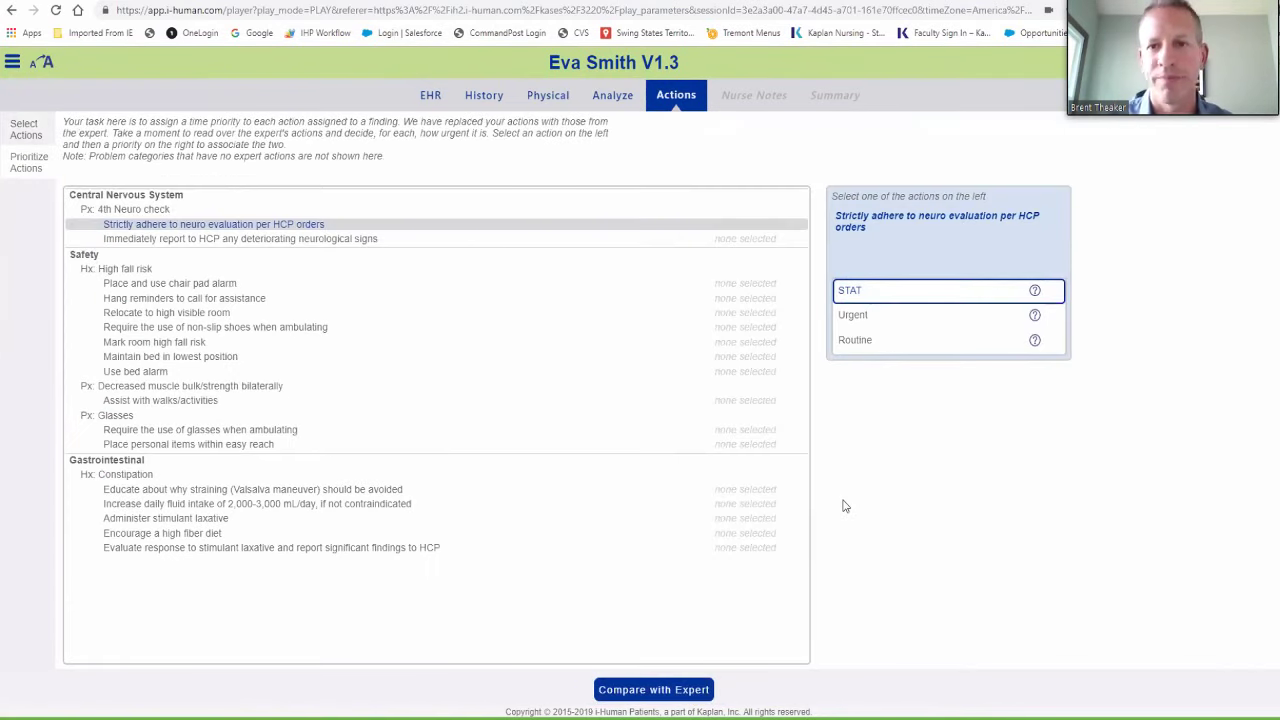
pyautogui.click(850, 291)
pyautogui.click(850, 291)
pyautogui.click(850, 291)
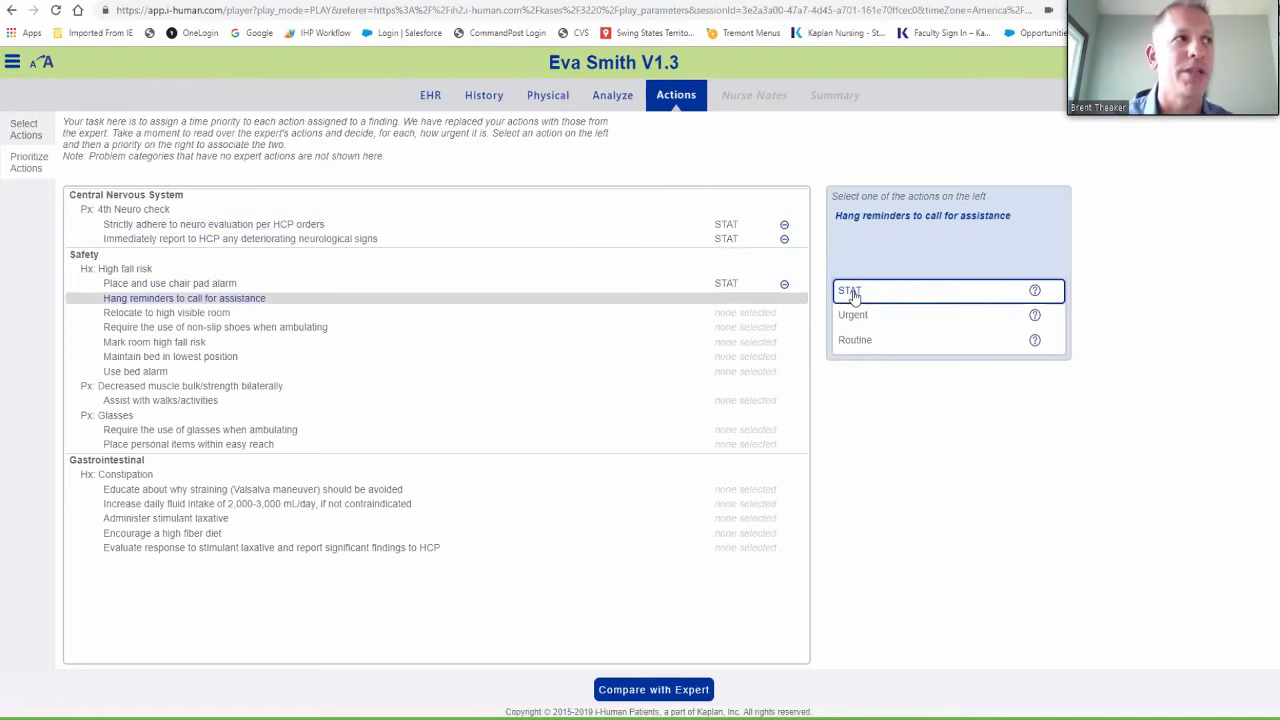
pyautogui.click(850, 291)
pyautogui.click(850, 291)
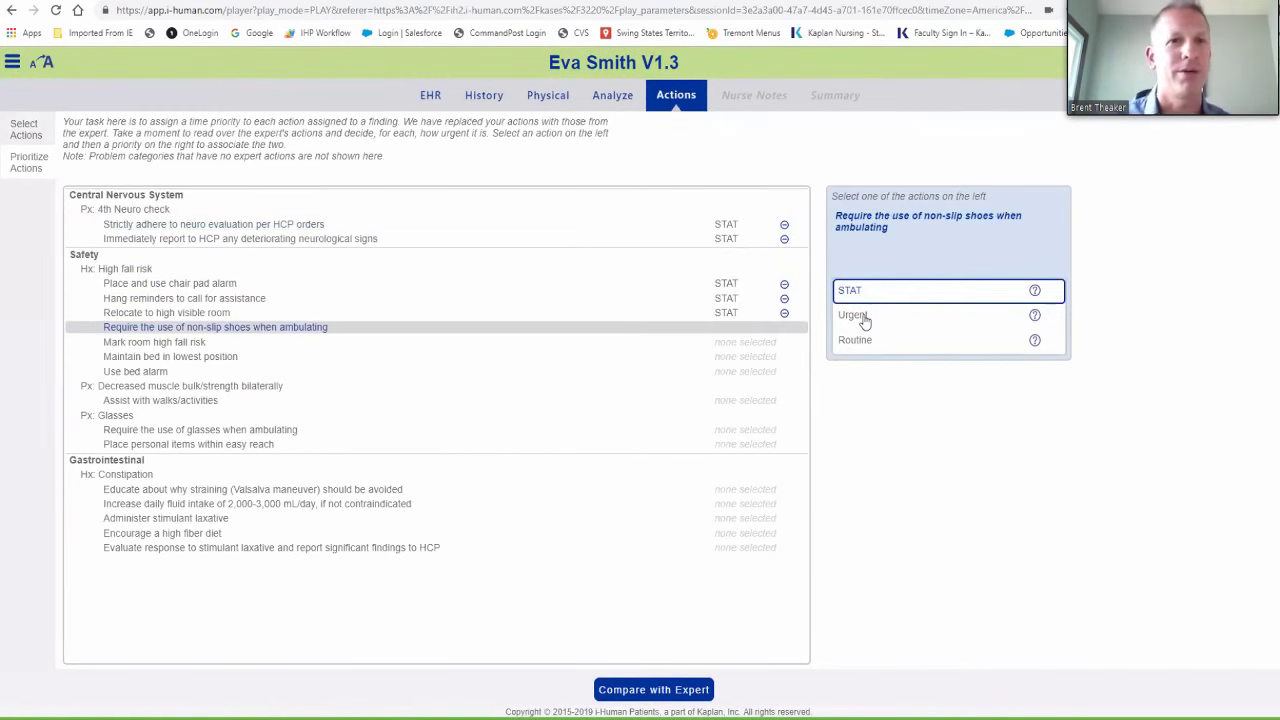
# Assign Urgent to non-slip shoes, marking the room, lowest bed position, bed alarm, assisting with walks/activities, and requiring glasses when ambulating
pyautogui.click(865, 318)
pyautogui.click(865, 318)
pyautogui.click(865, 318)
pyautogui.click(865, 318)
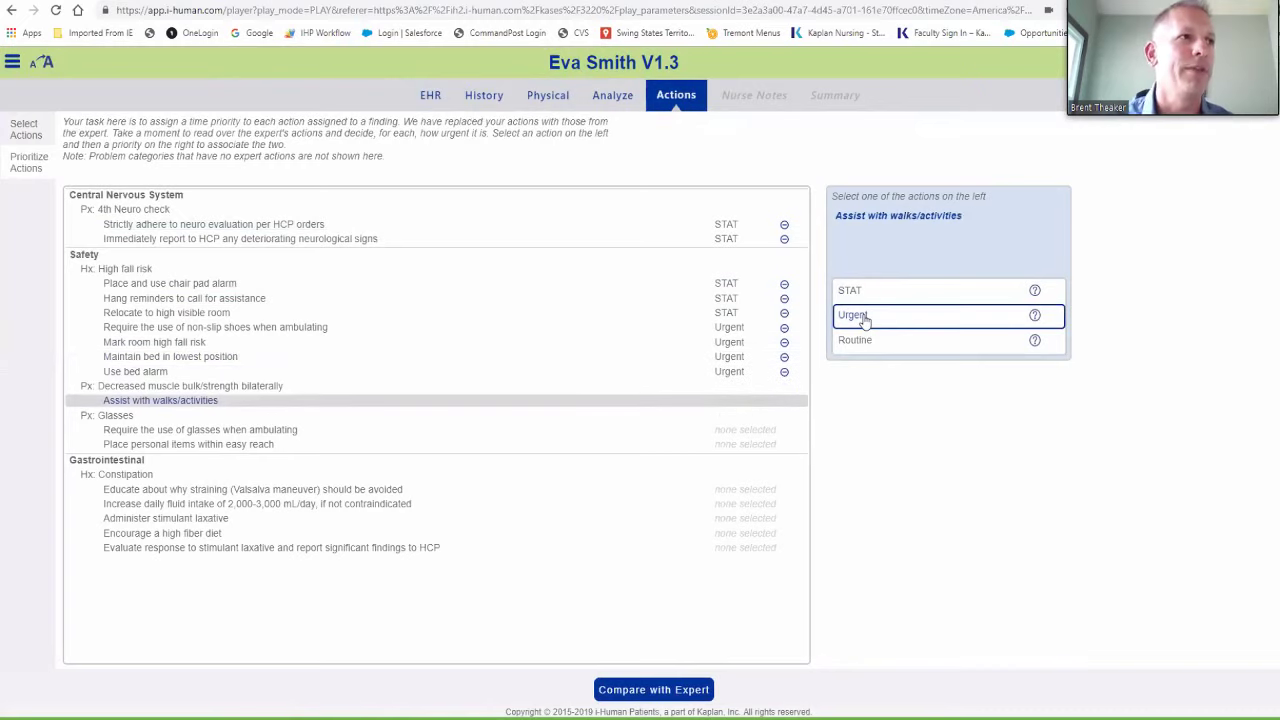
pyautogui.click(865, 318)
pyautogui.click(865, 318)
# Assign Routine to placing personal items within easy reach and all Constipation actions, and submit the priorities for comparison with the expert
pyautogui.click(862, 340)
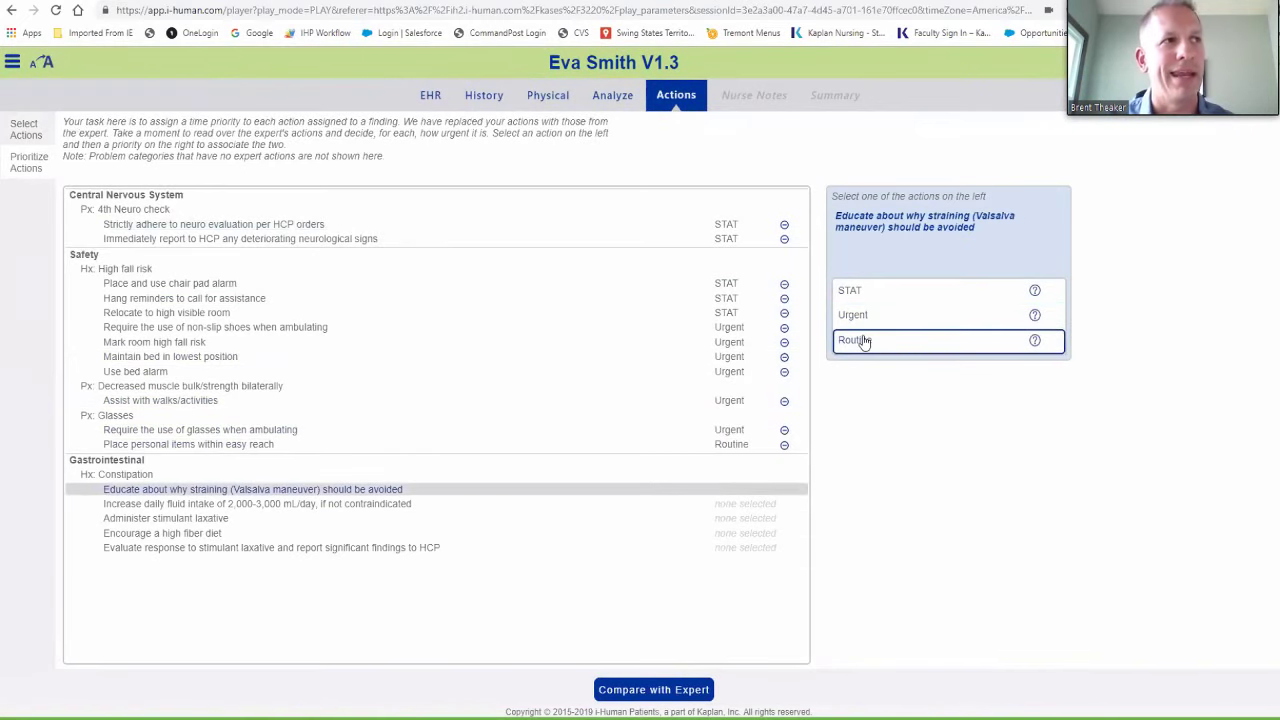
pyautogui.click(865, 342)
pyautogui.click(865, 342)
pyautogui.click(865, 341)
pyautogui.click(865, 341)
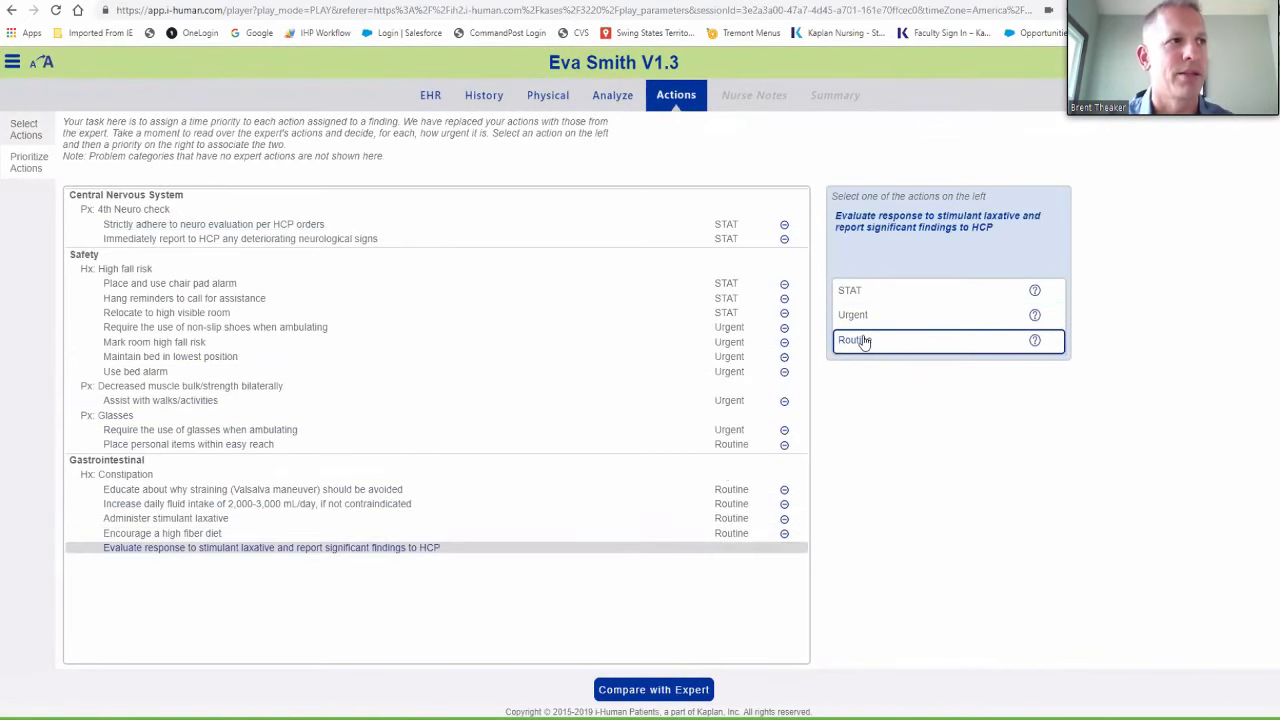
pyautogui.click(865, 341)
pyautogui.click(653, 689)
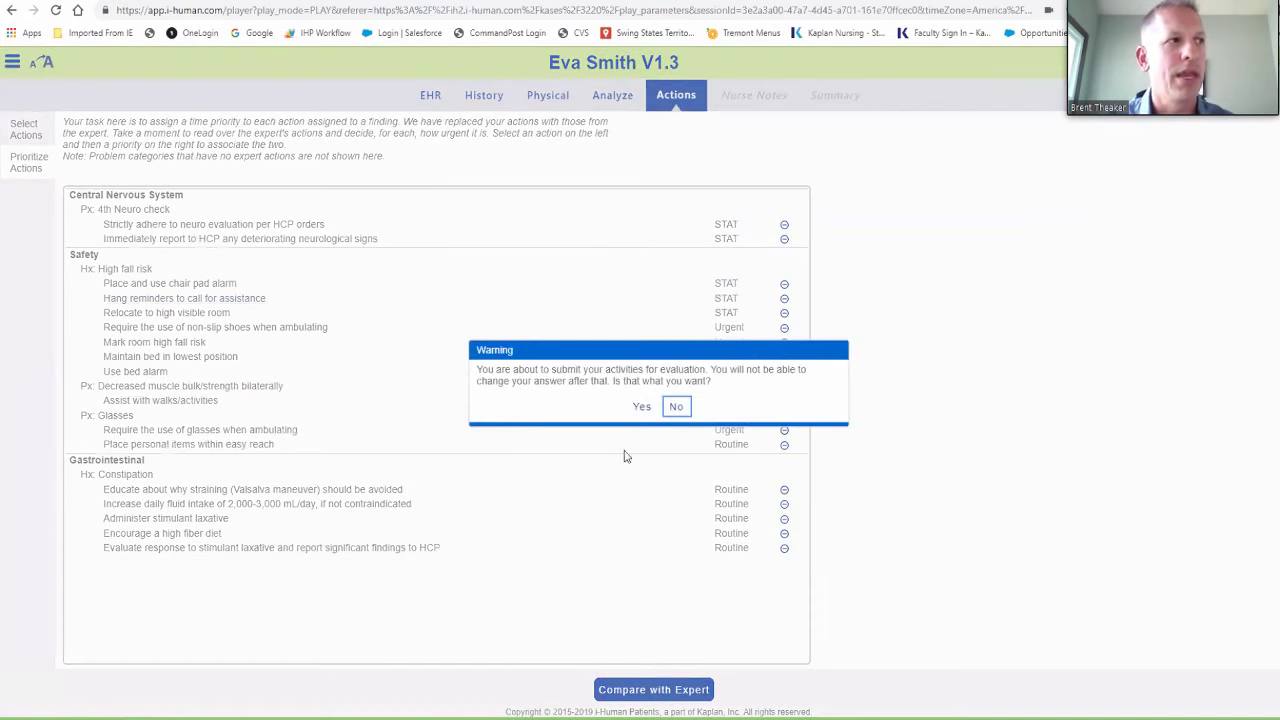
pyautogui.click(641, 406)
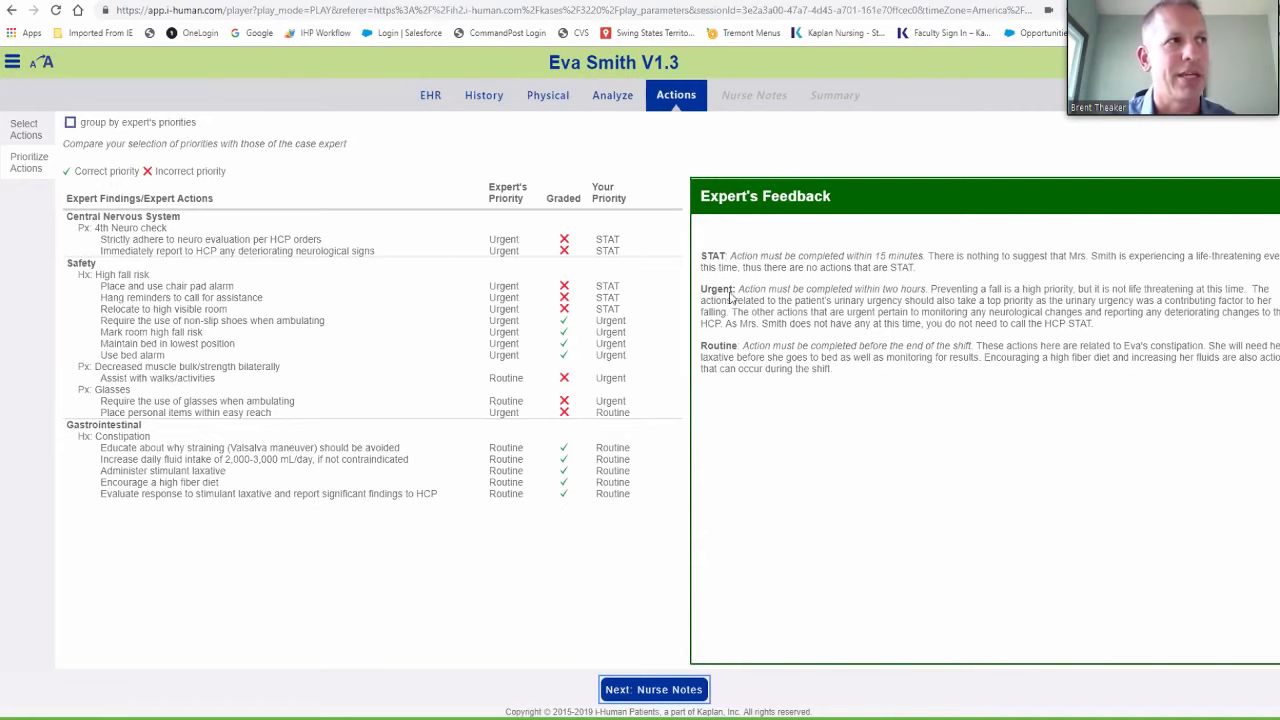
# Proceed to the nurse notes, write "SBAR" and "Shift Assessment" on separate lines, and submit them for comparison with the expert
pyautogui.click(666, 697)
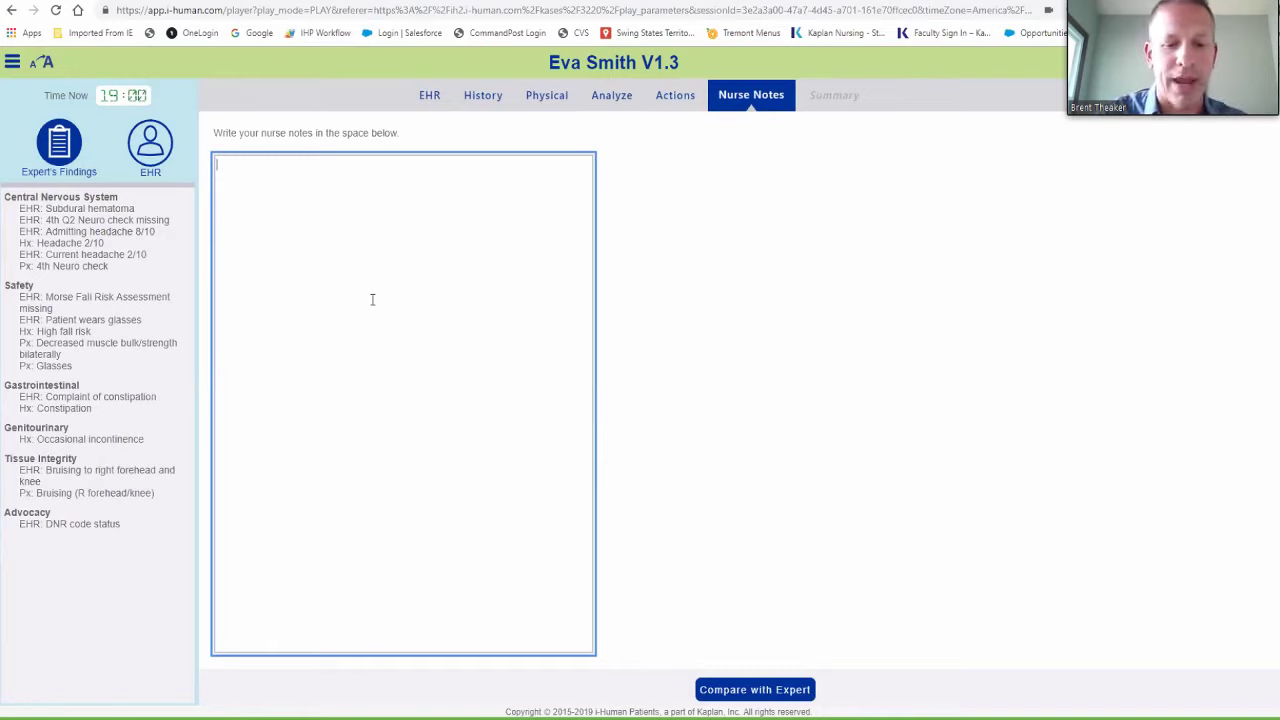
pyautogui.write('SBAR')
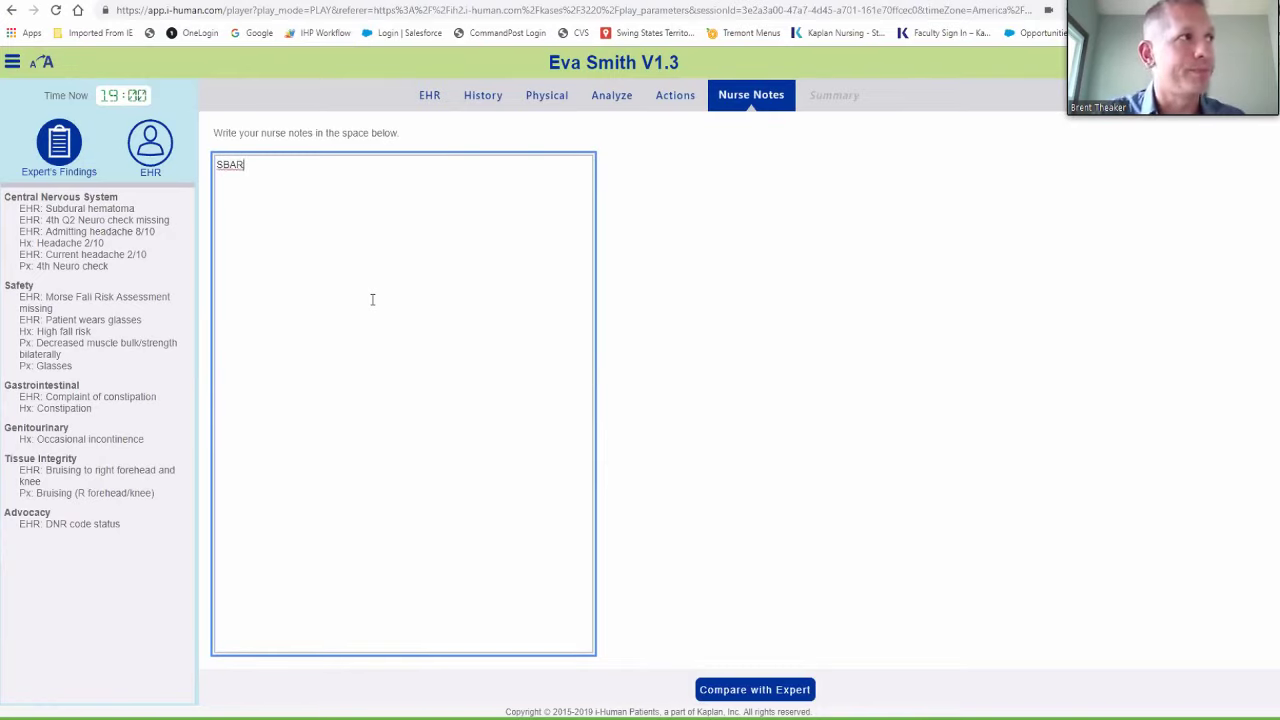
pyautogui.press('Return')
pyautogui.write('Shi')
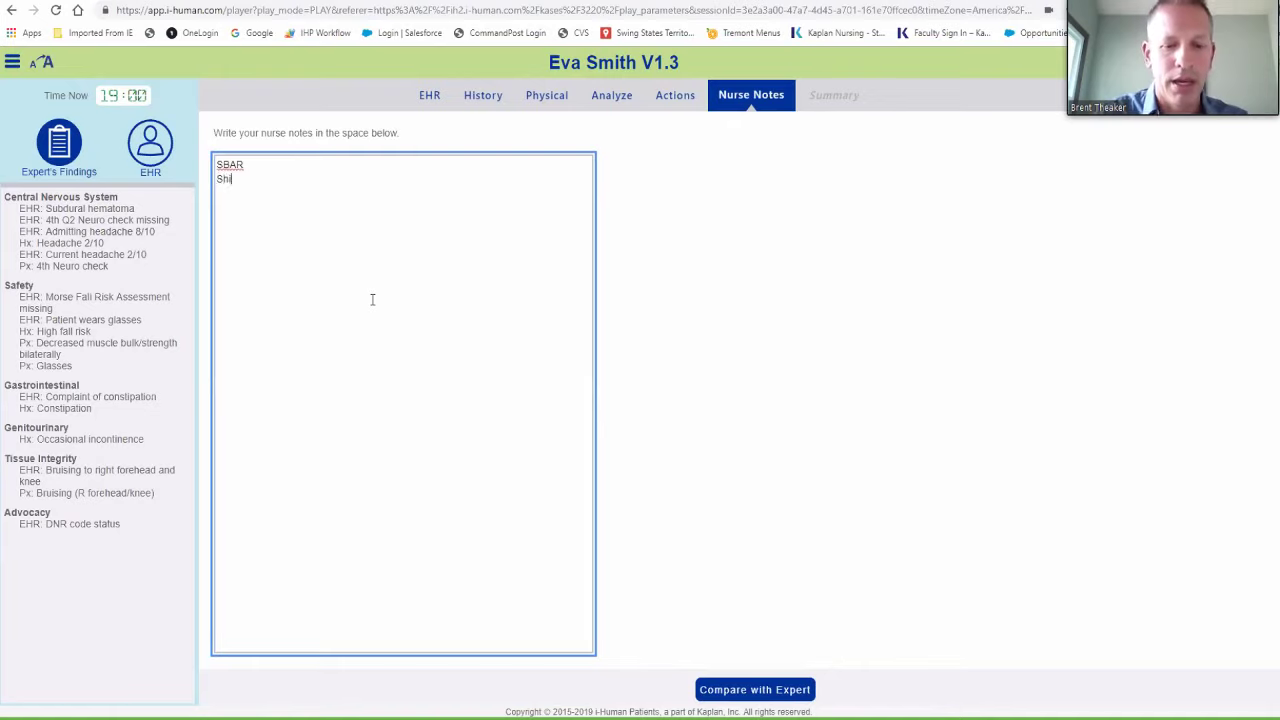
pyautogui.write('ft Assessment')
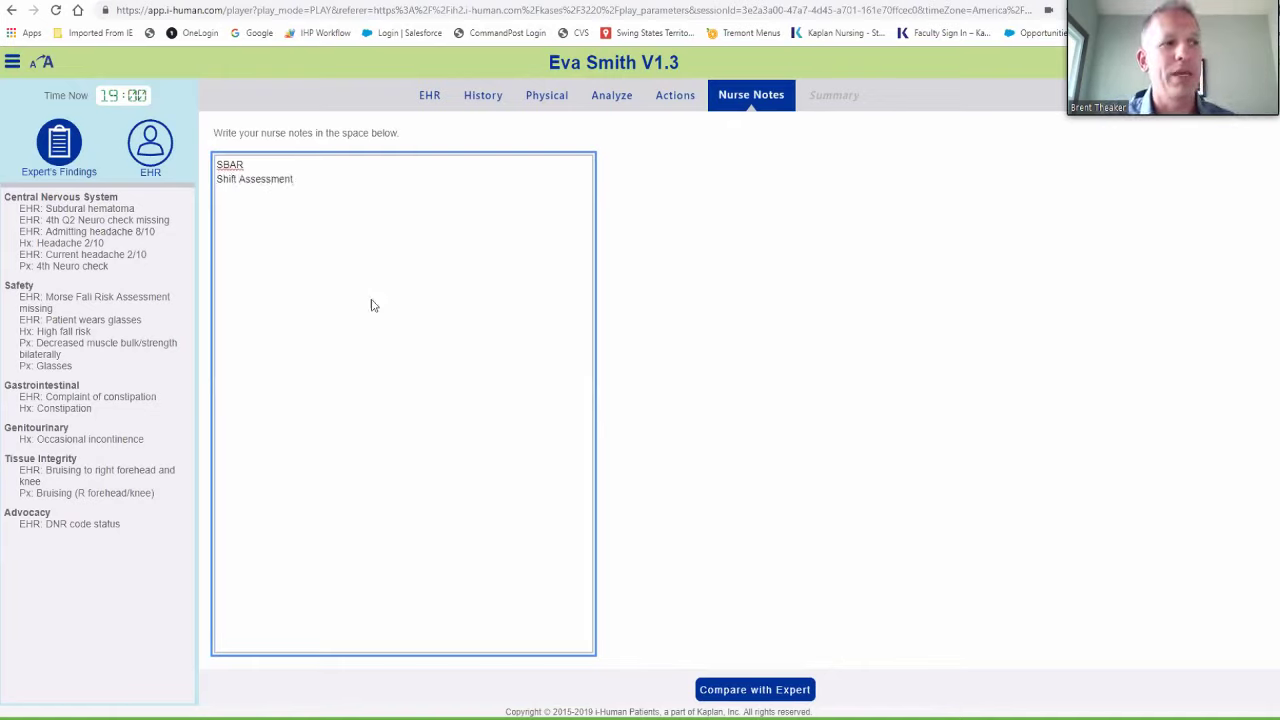
pyautogui.click(781, 699)
pyautogui.click(642, 409)
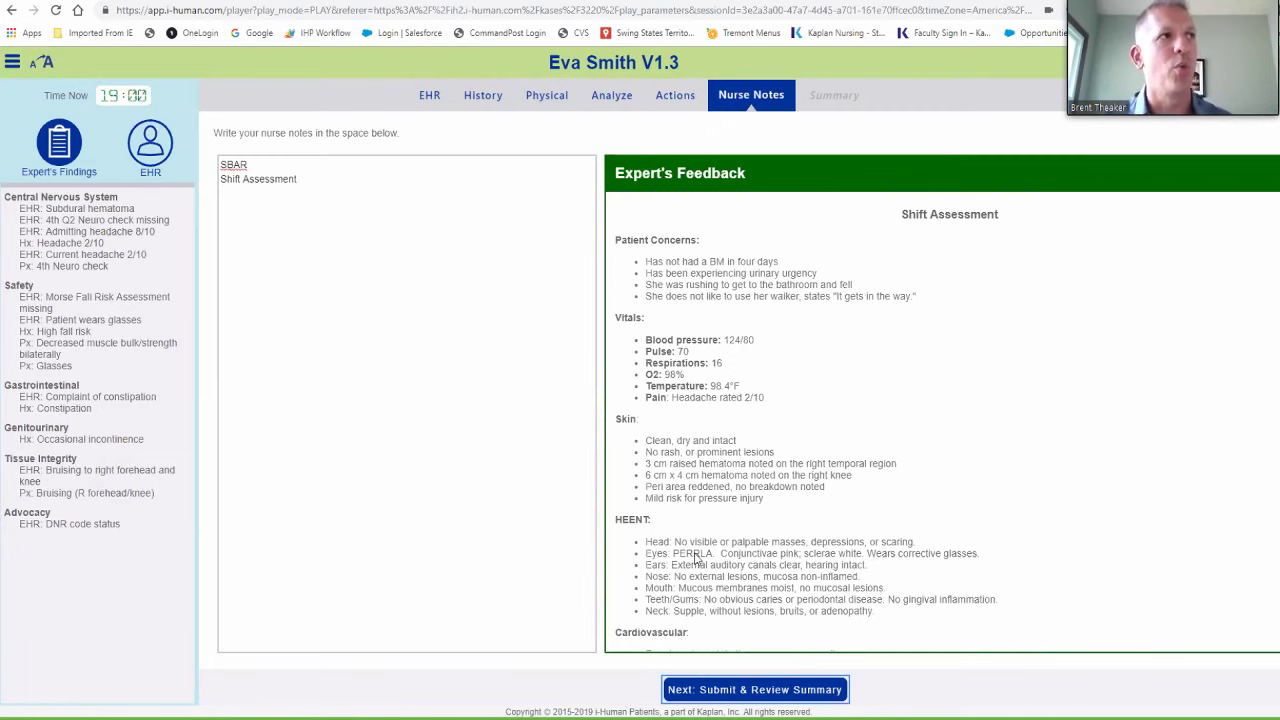
# Submit the case and review the case summary through the Nursing Pearls and Pharmacology sections
pyautogui.click(776, 690)
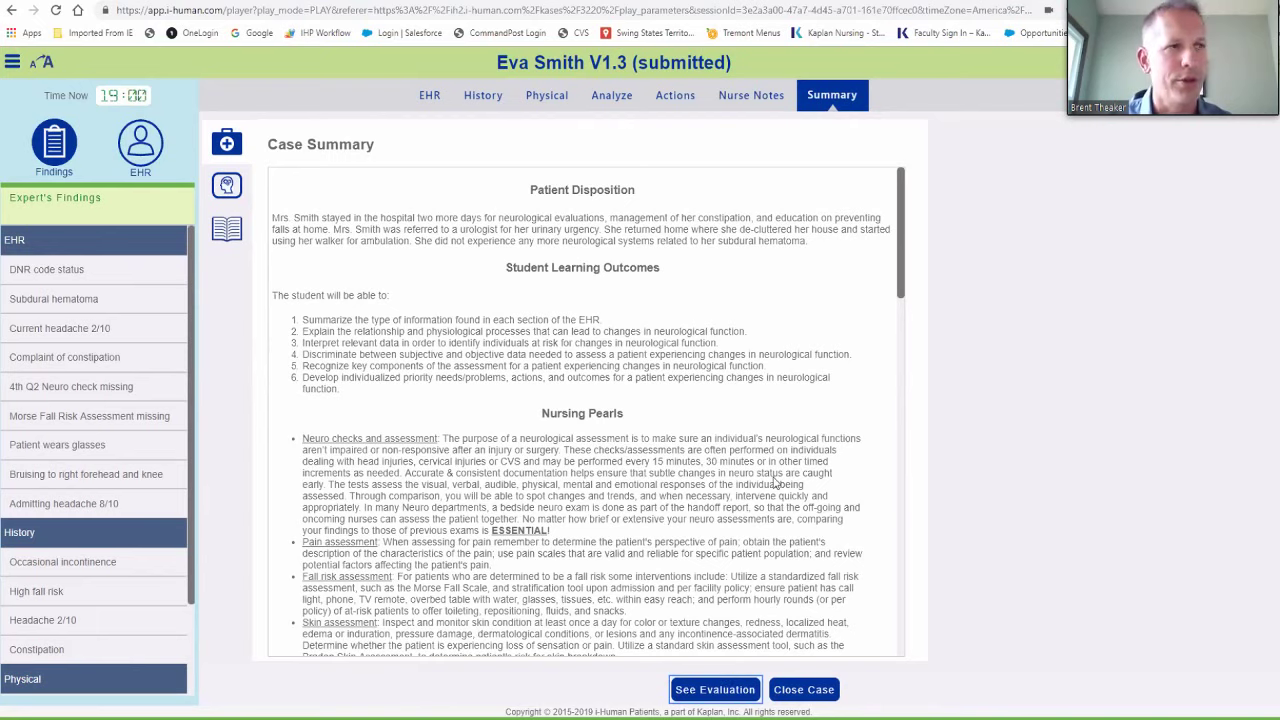
pyautogui.scroll(-1, 775, 483)
pyautogui.scroll(-5, 775, 483)
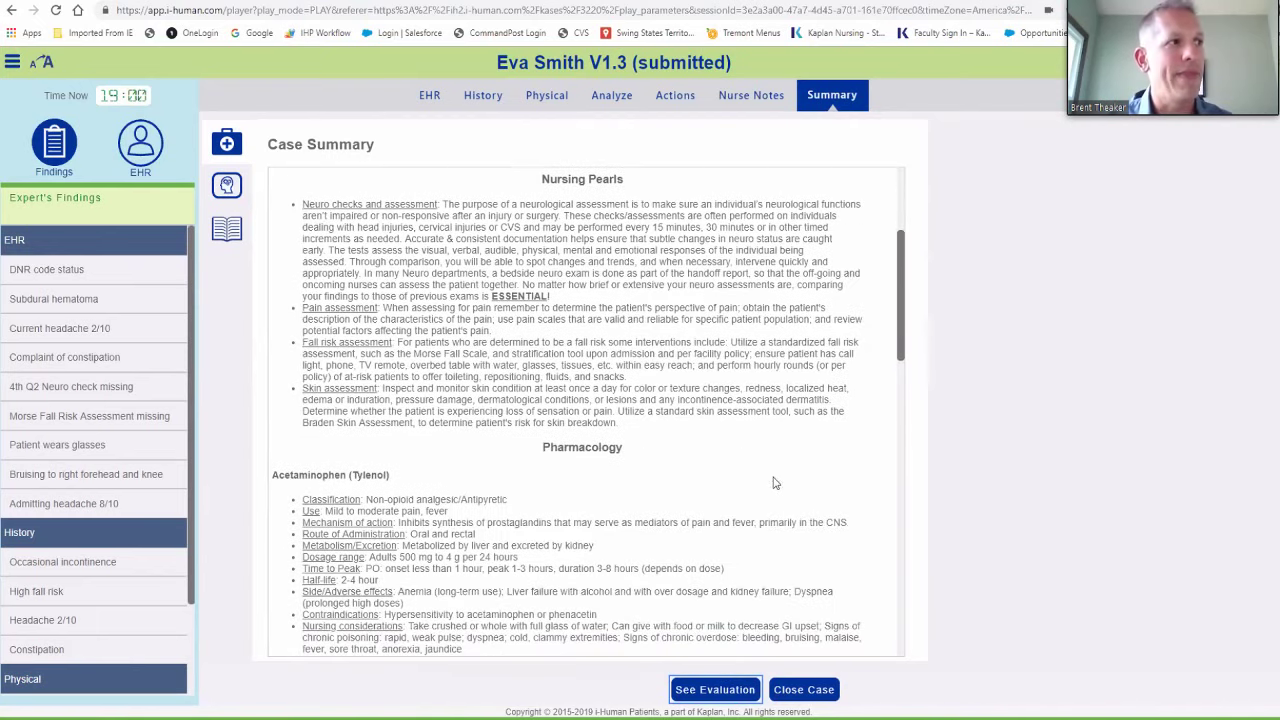